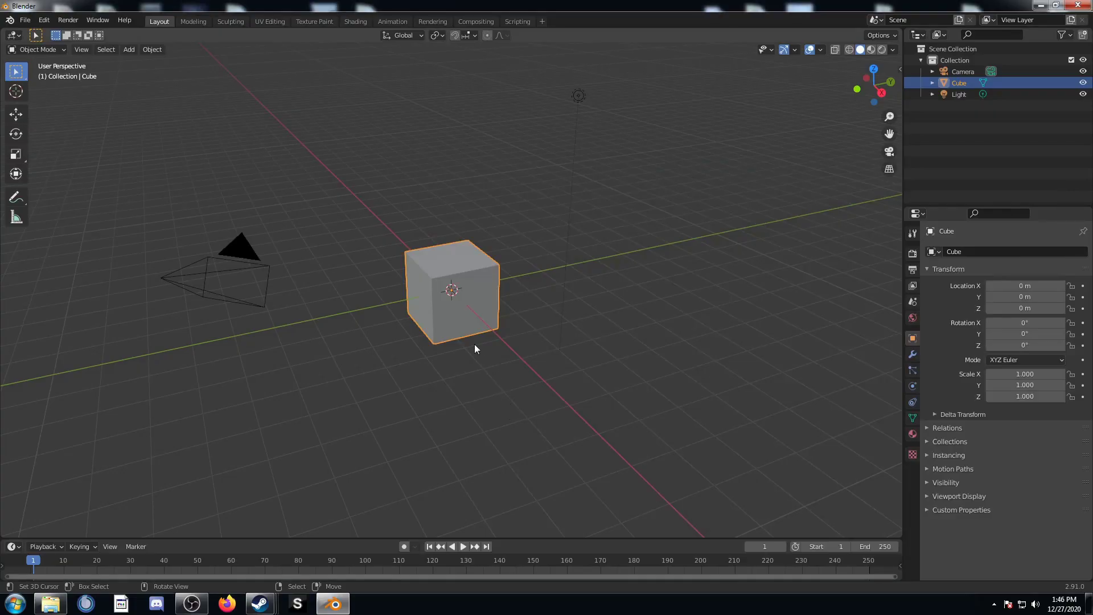
Replace the default cube with a plane at the scene centre
key(Delete)
key(shift+a)
click(518, 344)
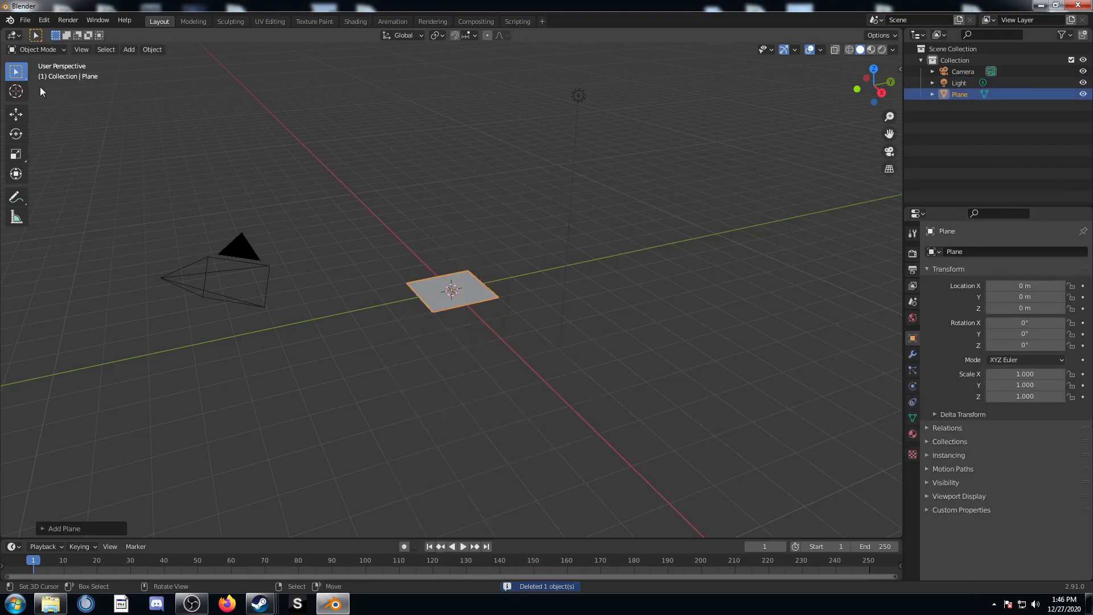
Turn the main view into the Shader Editor showing the plane's existing Material
click(14, 36)
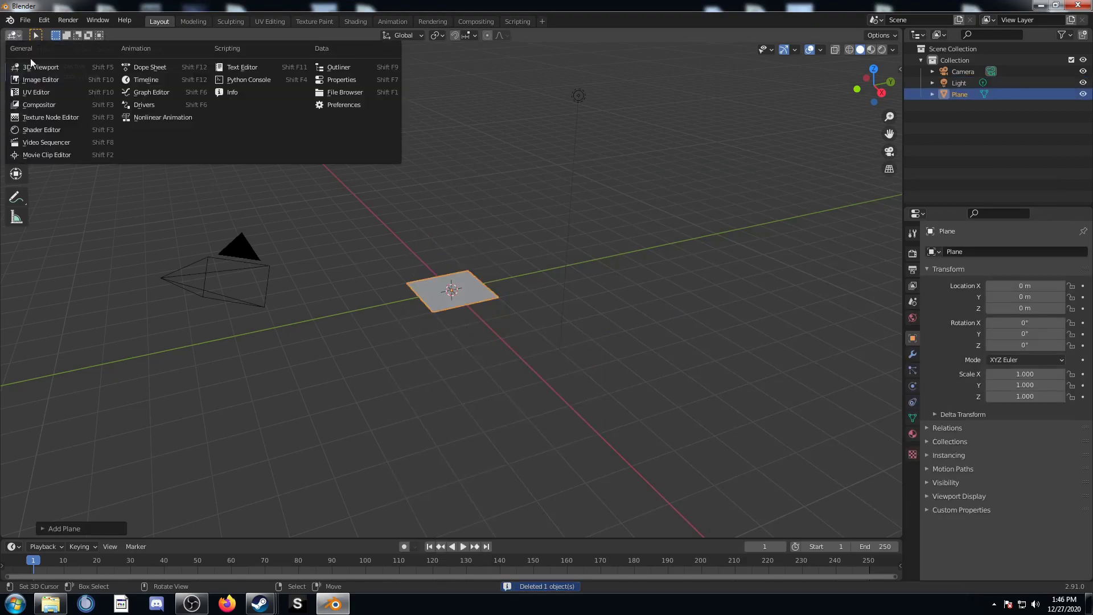
click(53, 131)
click(428, 35)
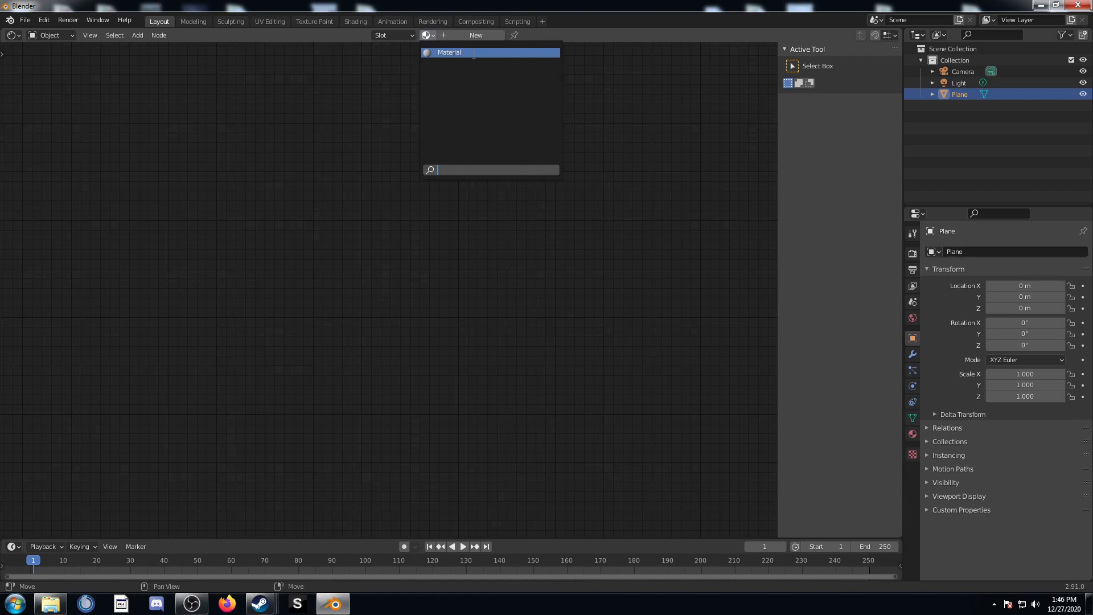
click(449, 52)
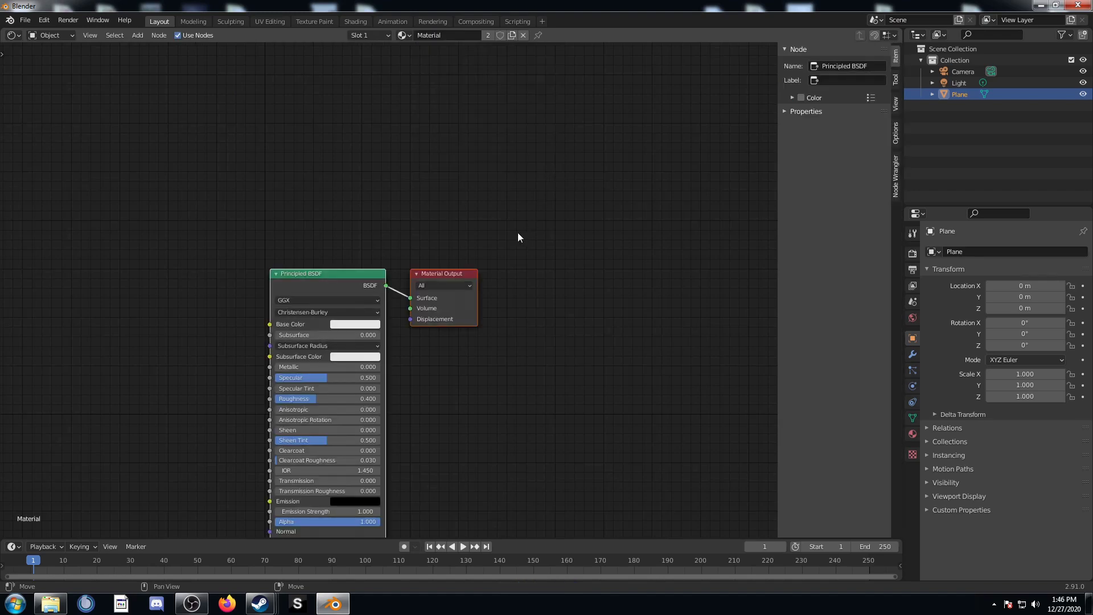
key(n)
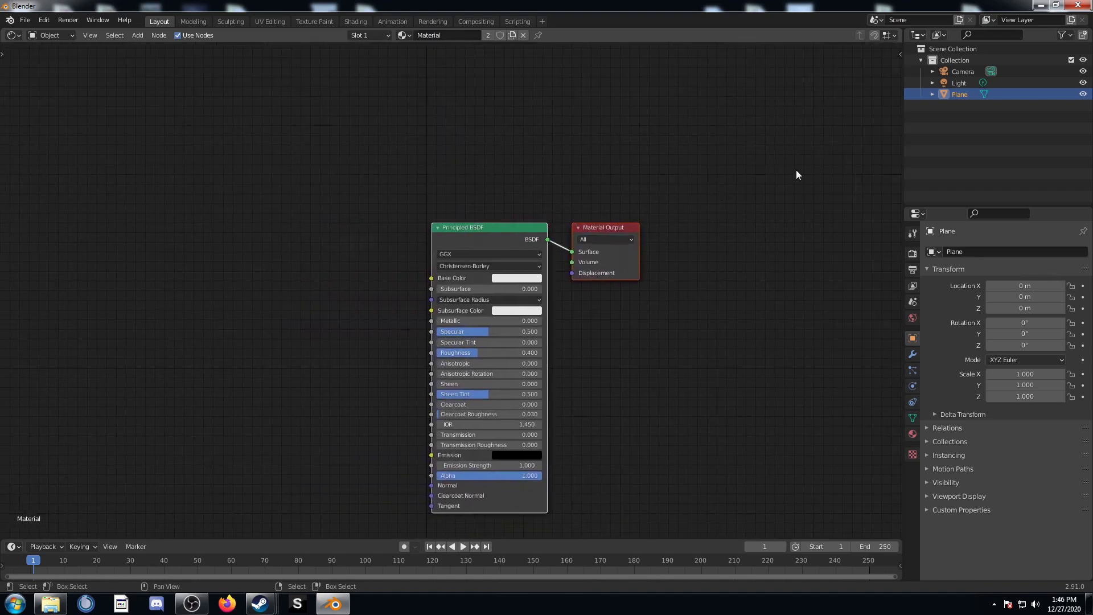
Replace the Outliner with a larger overlay-free 3D preview of the plane
click(918, 35)
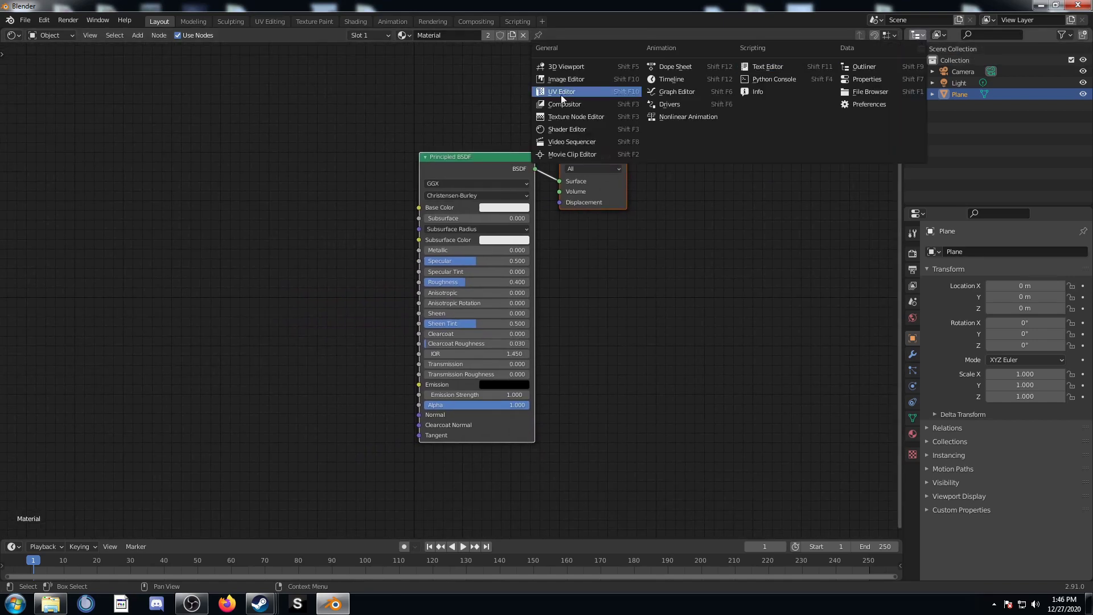
click(562, 66)
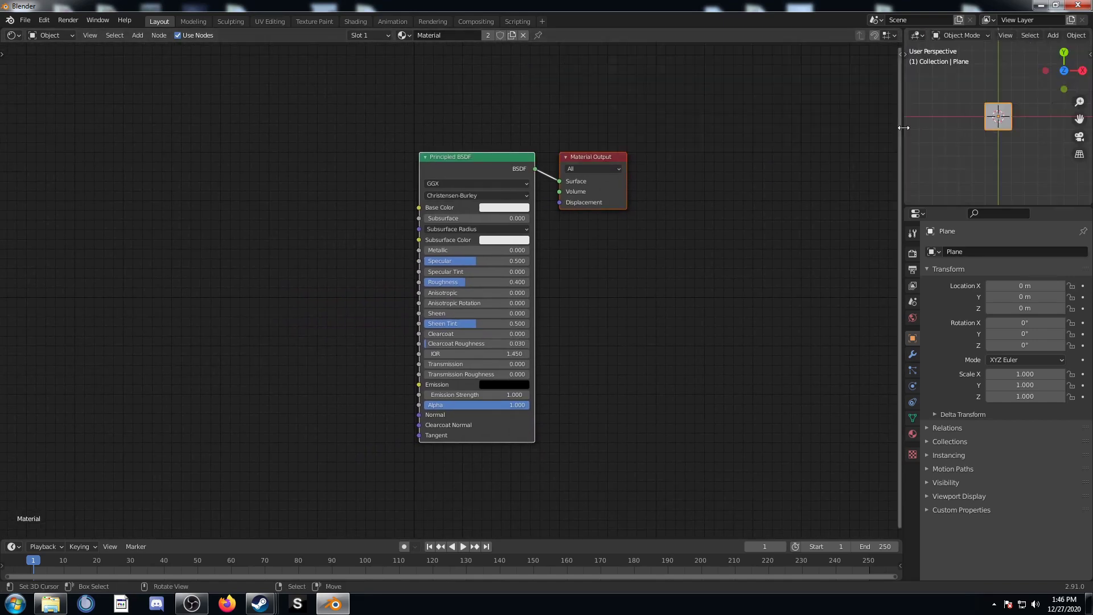
drag(904, 128, 853, 128)
drag(915, 206, 928, 273)
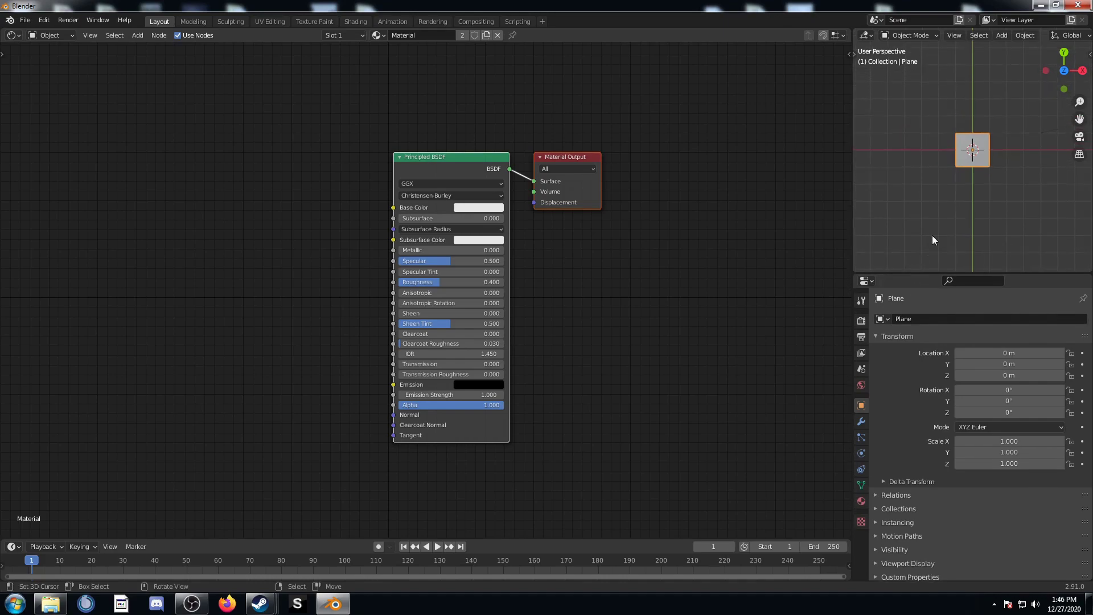
scroll(932, 235, up, 5)
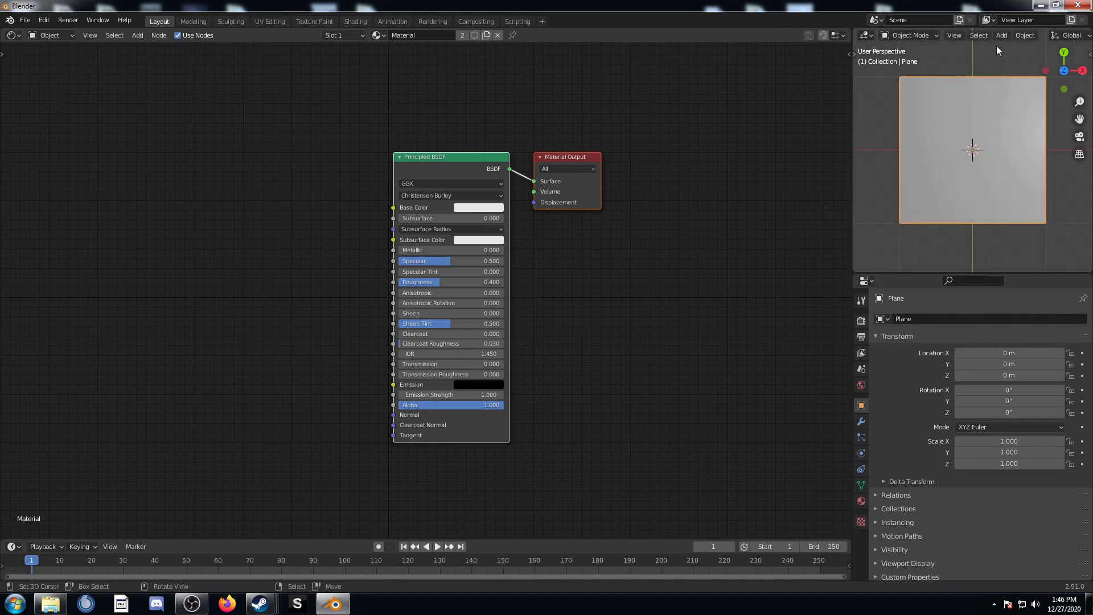
scroll(999, 38, down, 5)
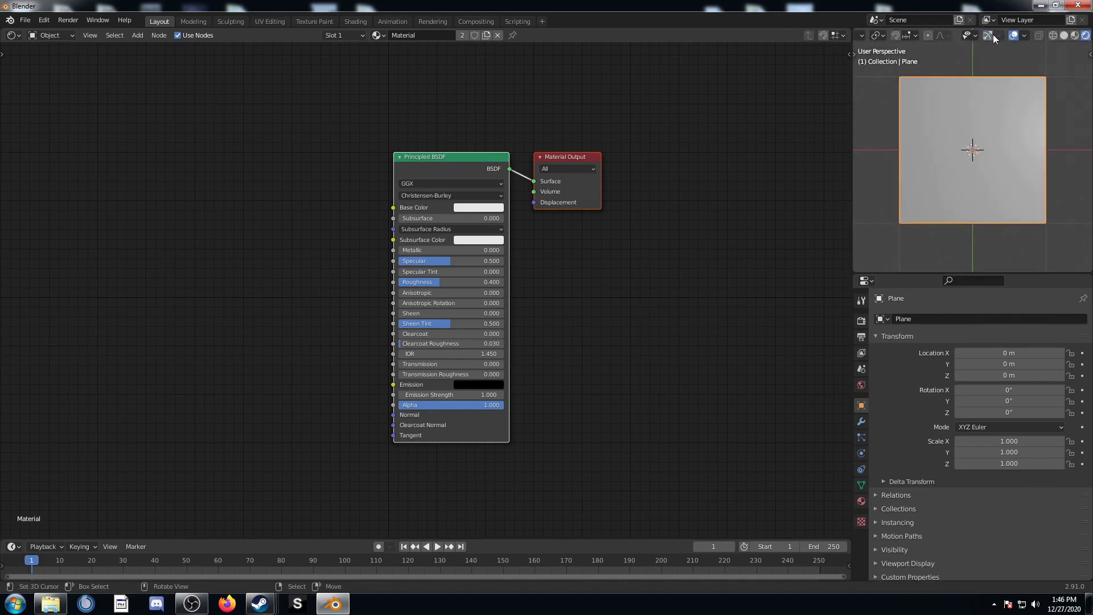
click(1014, 36)
middle_drag(922, 221, 966, 249)
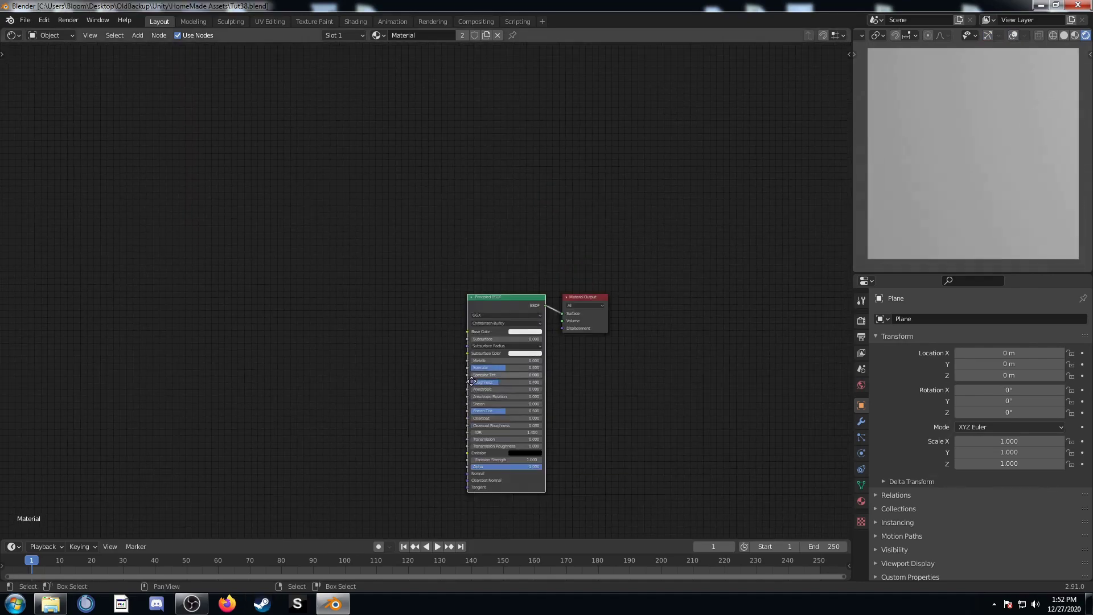
Move the Principled BSDF aside and add a Wave Texture node
drag(504, 335, 456, 18)
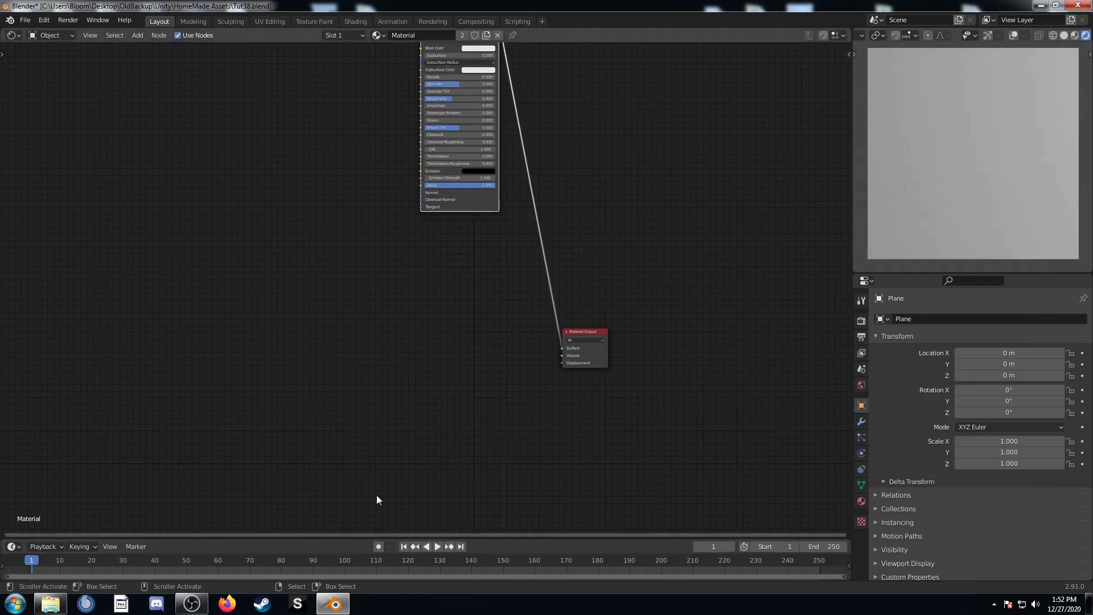
scroll(353, 399, up, 2)
shift+scroll(308, 279, down, 3)
key(shift+a)
text(wave)
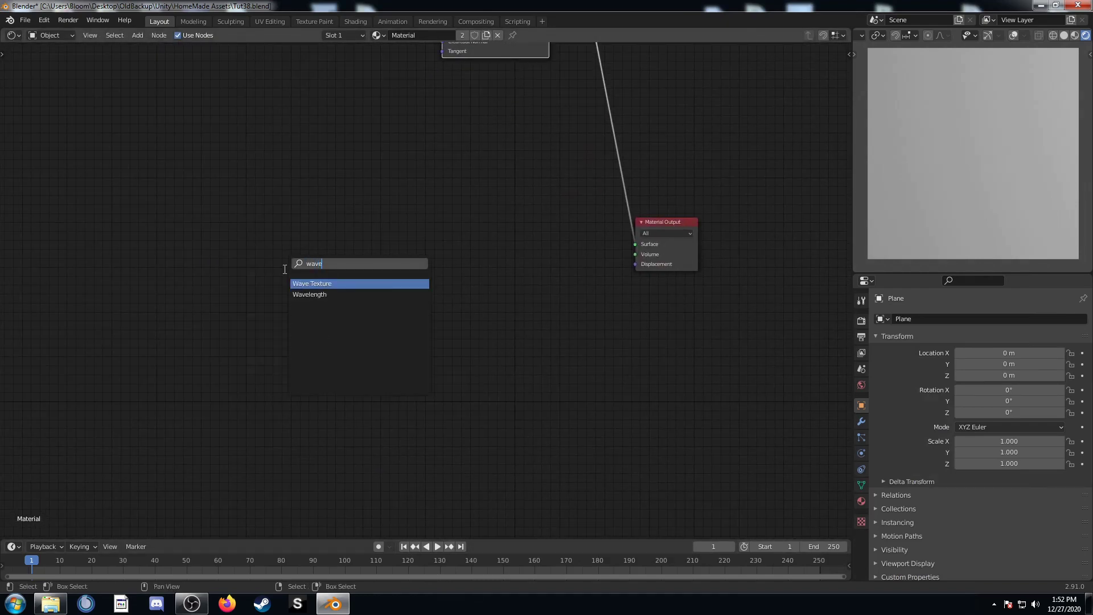
key(Return)
Add Texture Coordinate and Mapping nodes, feeding Object coordinates into Mapping's Vector
scroll(322, 230, up, 1)
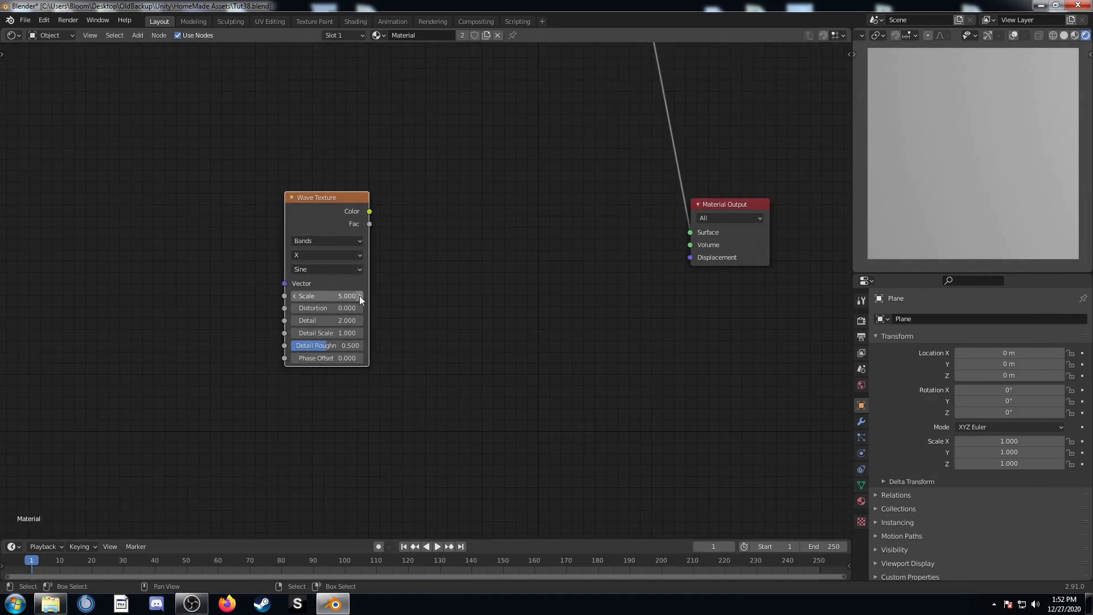
ctrl+scroll(424, 338, up, 3)
key(ctrl+t)
ctrl+scroll(387, 358, up, 2)
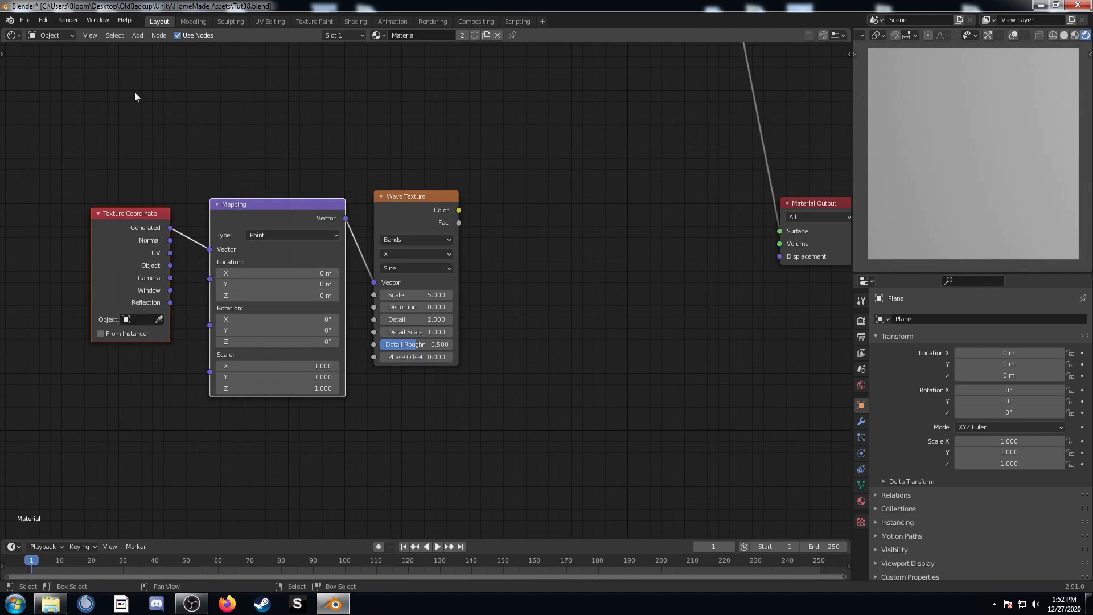
click(44, 20)
drag(170, 266, 210, 250)
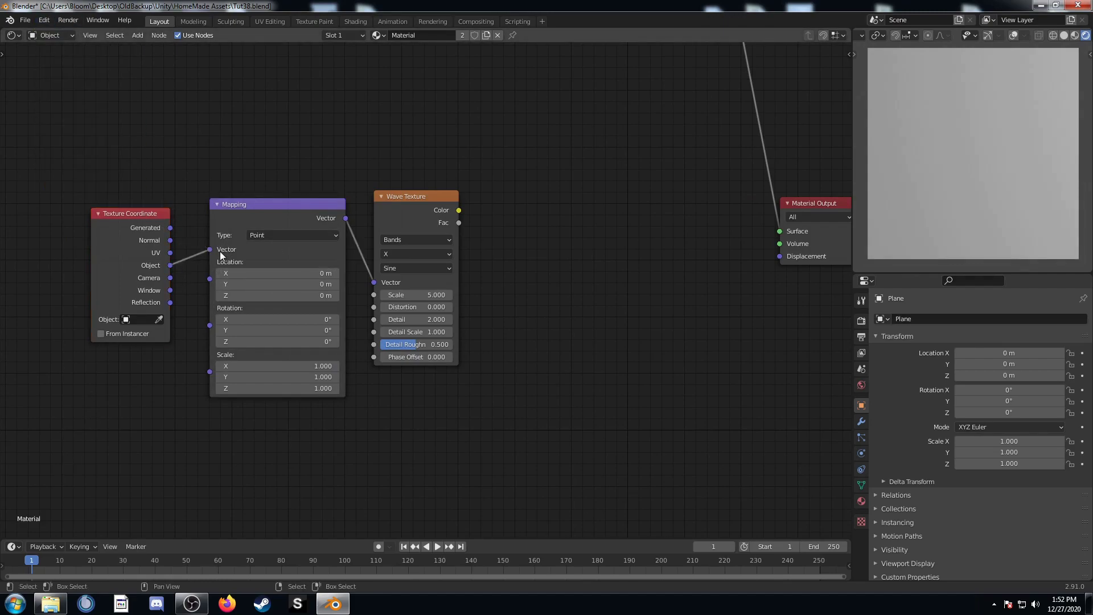
Preview the Wave Texture's stripes on the plane and save the file
scroll(368, 321, down, 2)
middle_drag(319, 310, 222, 332)
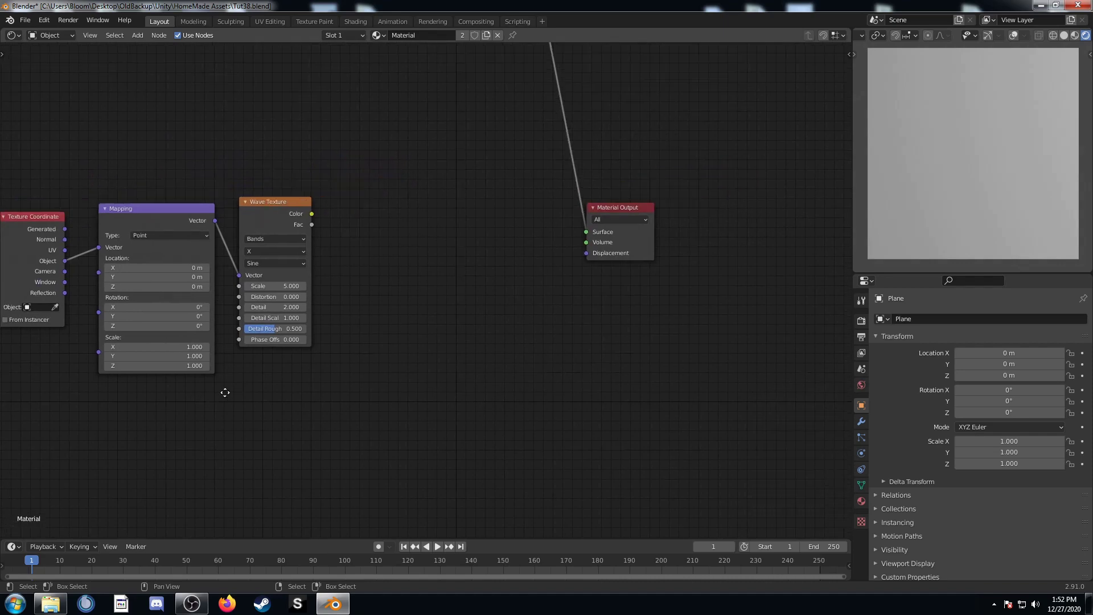
ctrl+shift+click(276, 194)
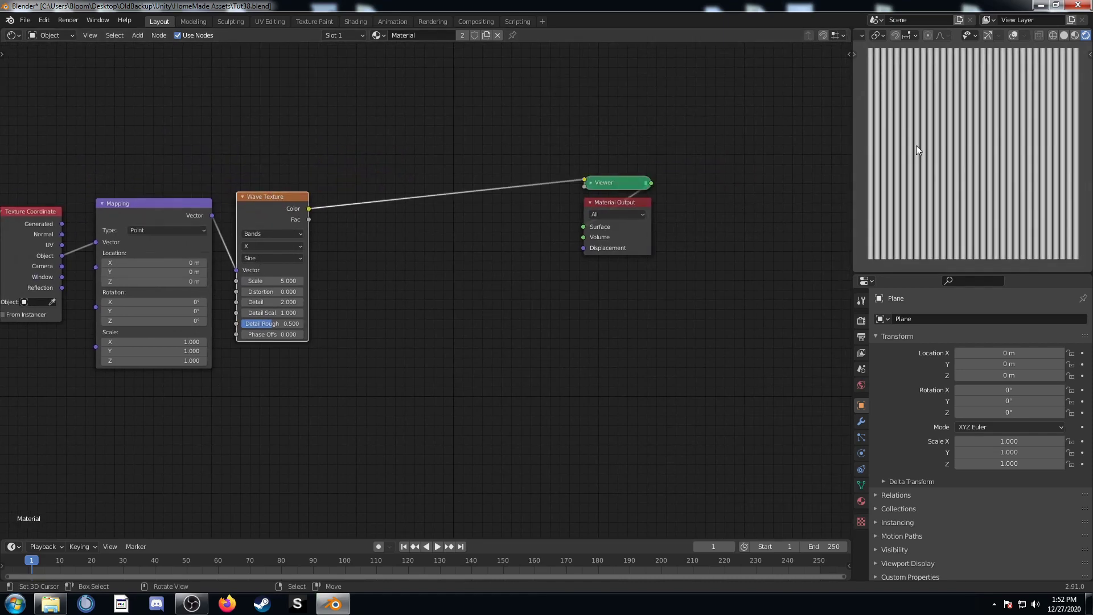
key(ctrl+s)
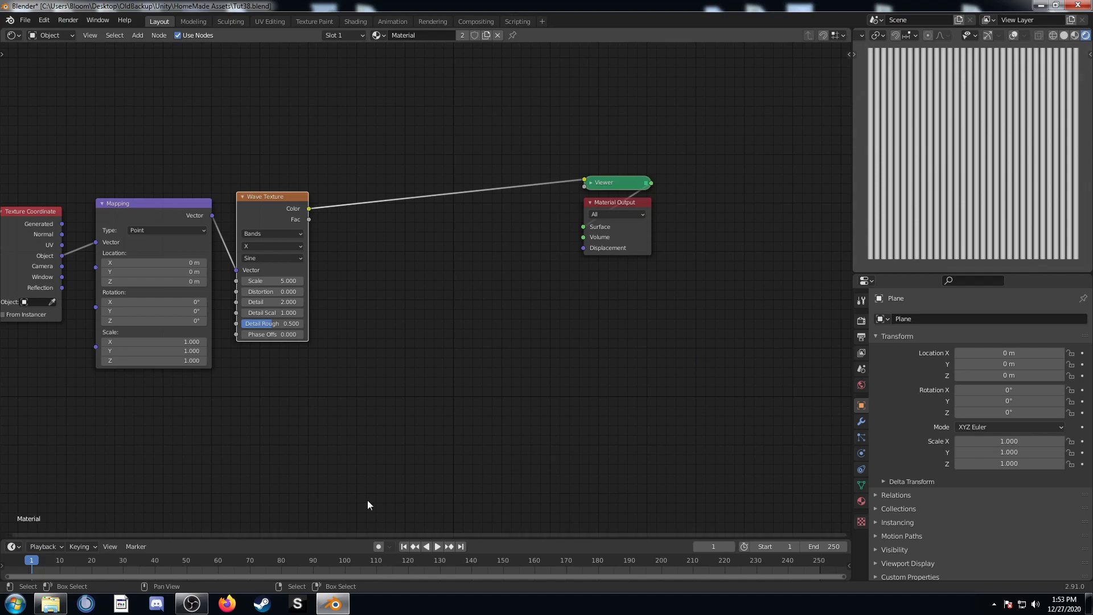
Set the Wave Texture Scale to 1 for wider stripes
key(Home)
click(407, 300)
text(1)
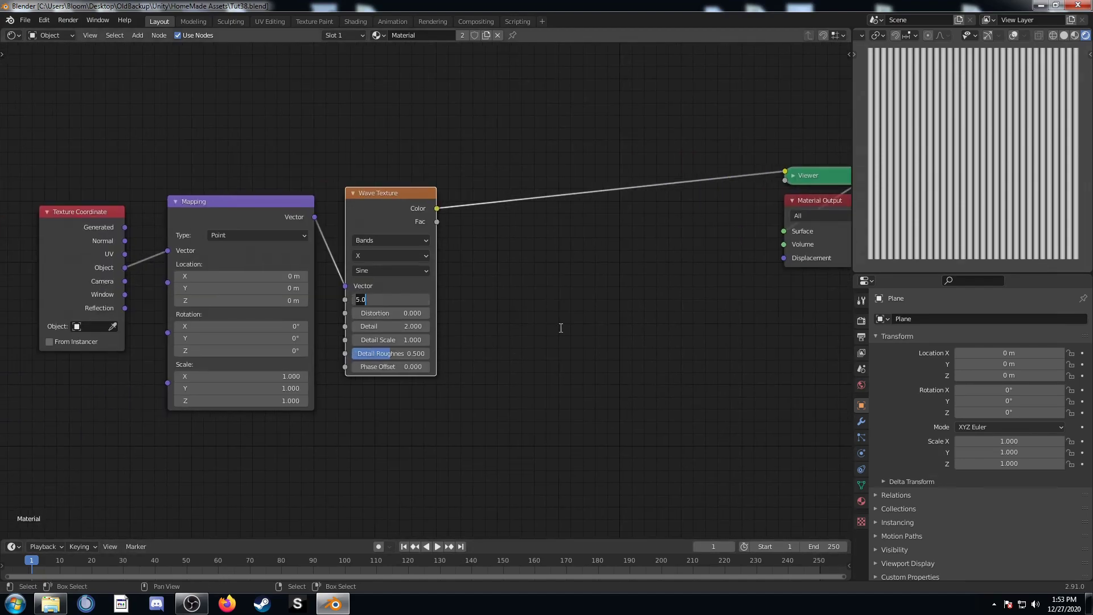
key(Return)
scroll(559, 332, up, 1)
middle_drag(559, 332, 437, 332)
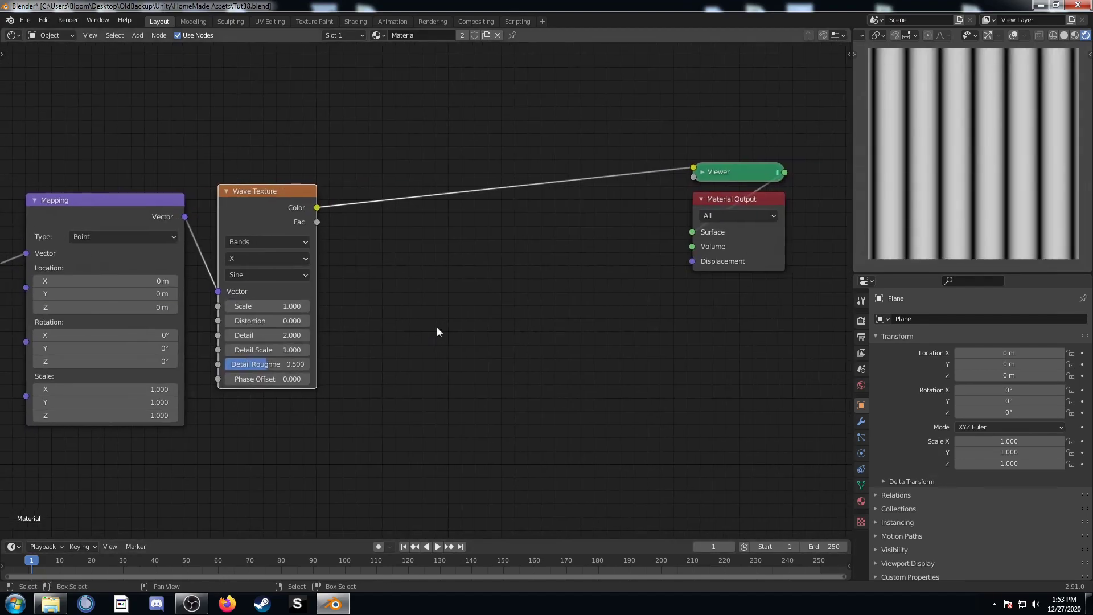
Insert a ColorRamp between the Wave Texture and the preview
key(shift+a)
click(487, 278)
text(colorr)
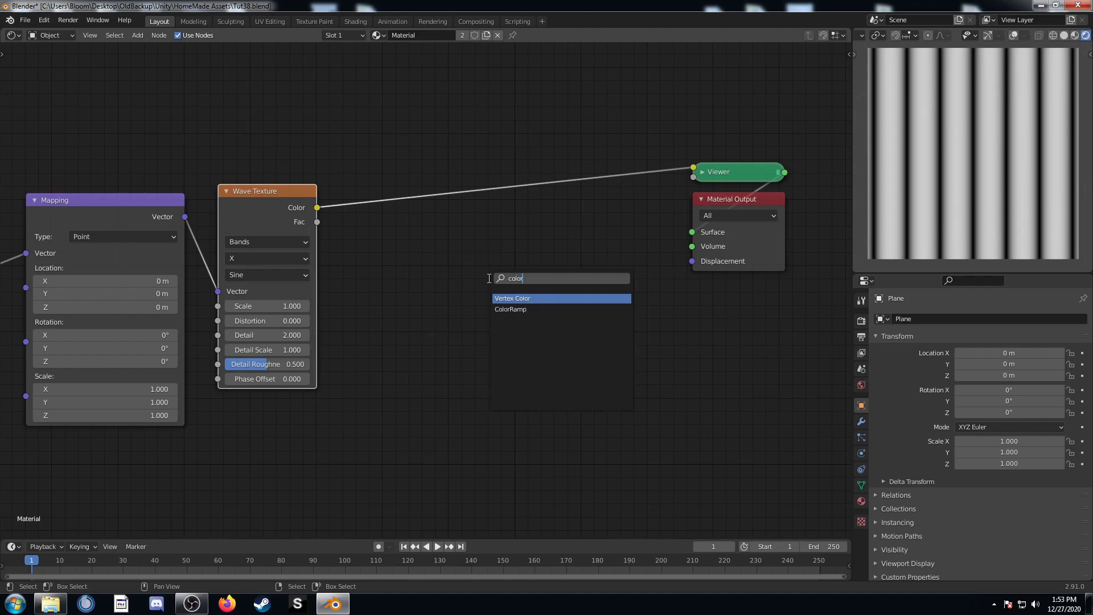
key(Return)
click(413, 137)
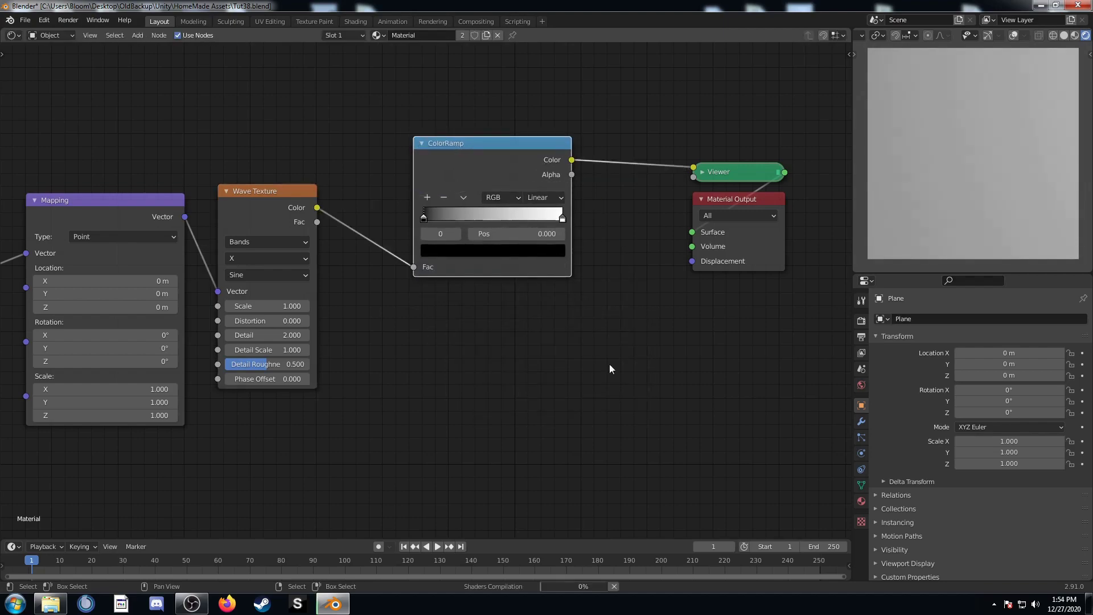
middle_drag(519, 378, 469, 411)
Set the ColorRamp stops to 0.5 and about 0.6, and Wave Distortion to 10
click(472, 266)
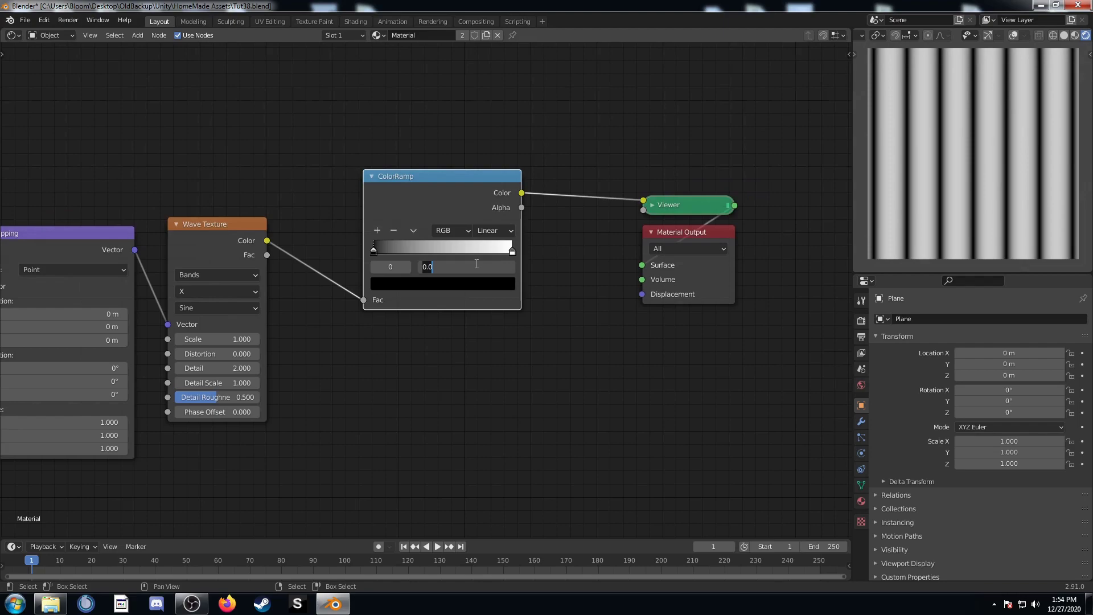
text(.5)
key(Return)
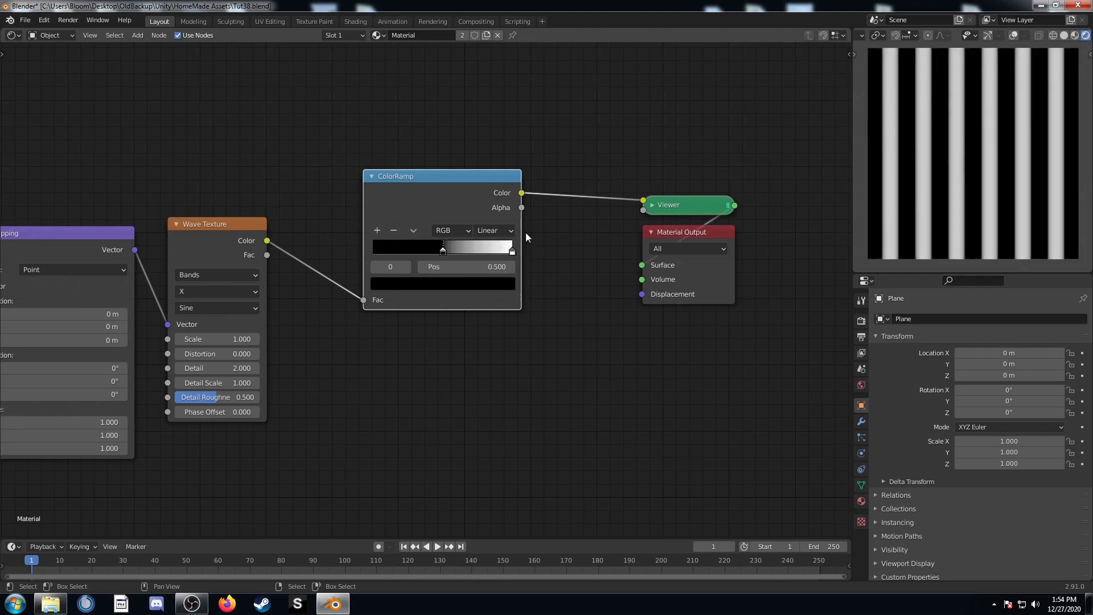
click(514, 253)
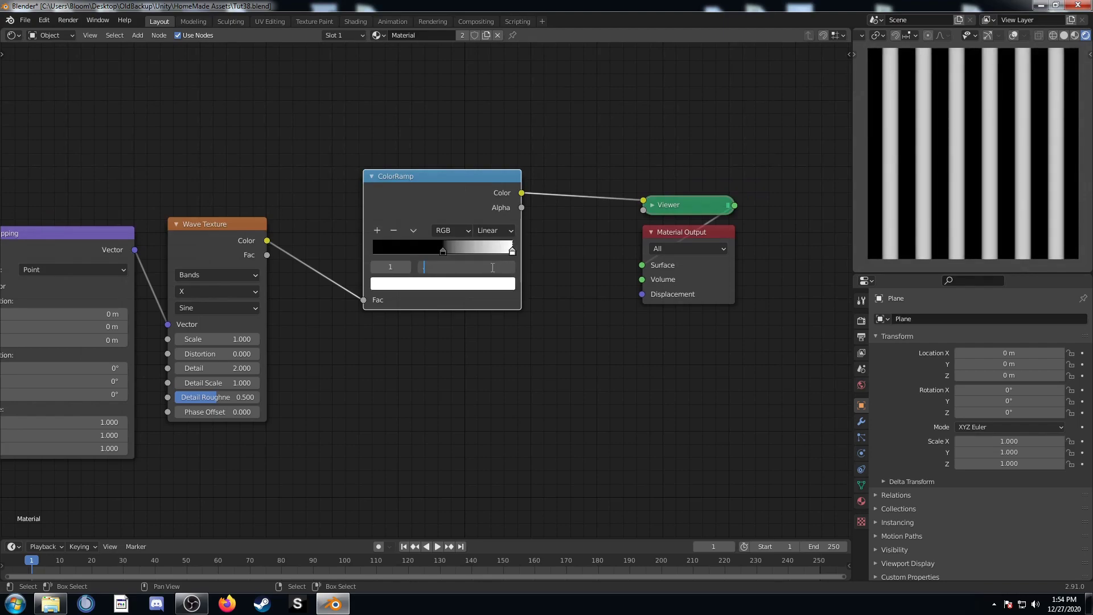
drag(505, 265, 490, 266)
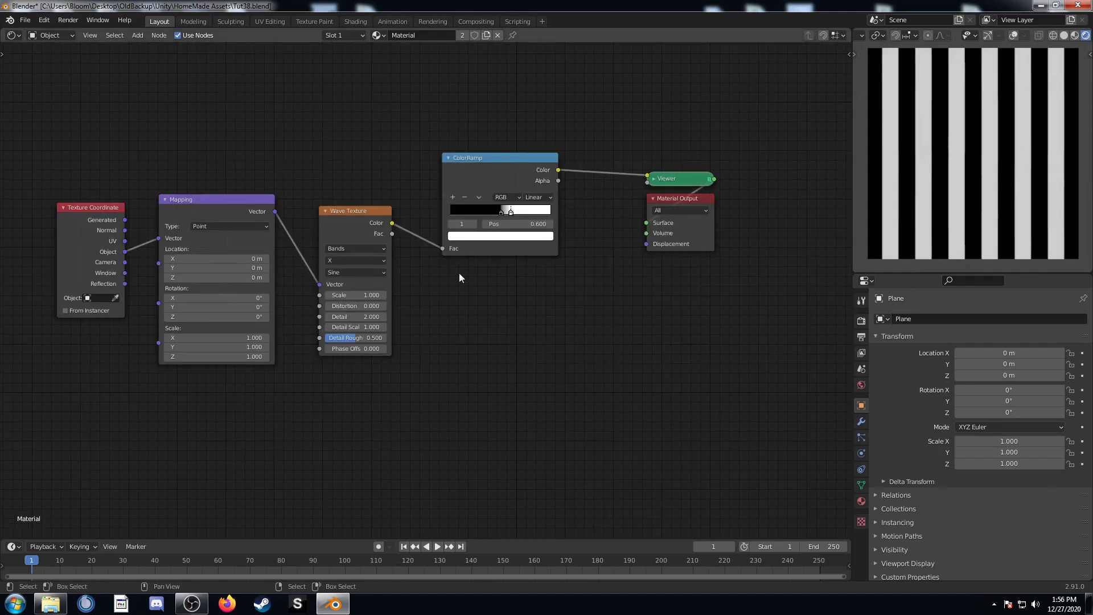
click(356, 306)
key(Return)
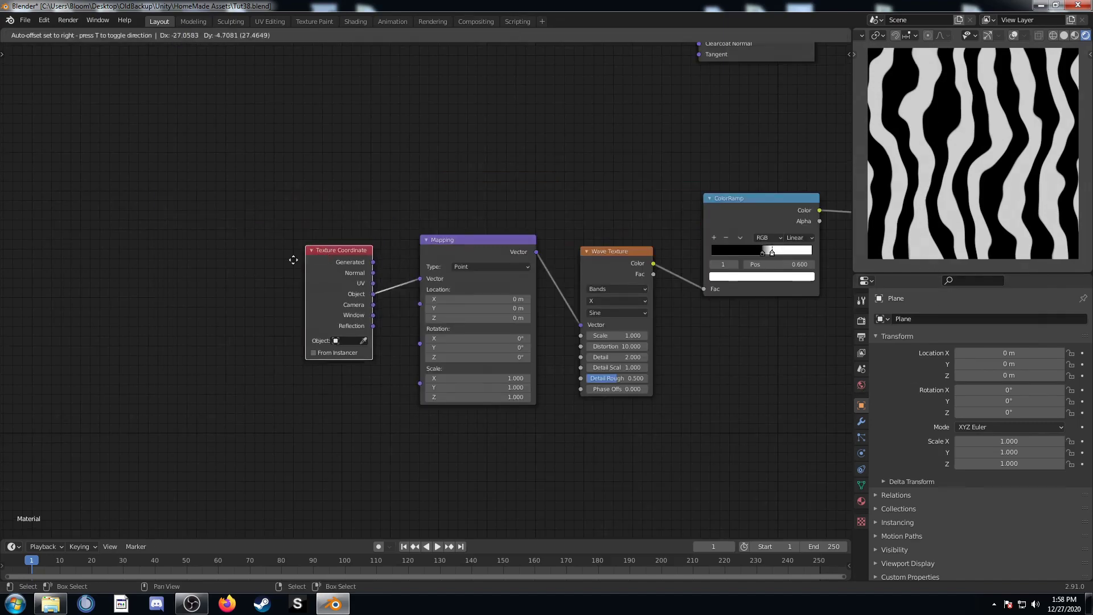
Insert a Noise Texture between Texture Coordinate and Mapping
drag(461, 379, 283, 378)
middle_drag(283, 378, 364, 363)
key(shift+a)
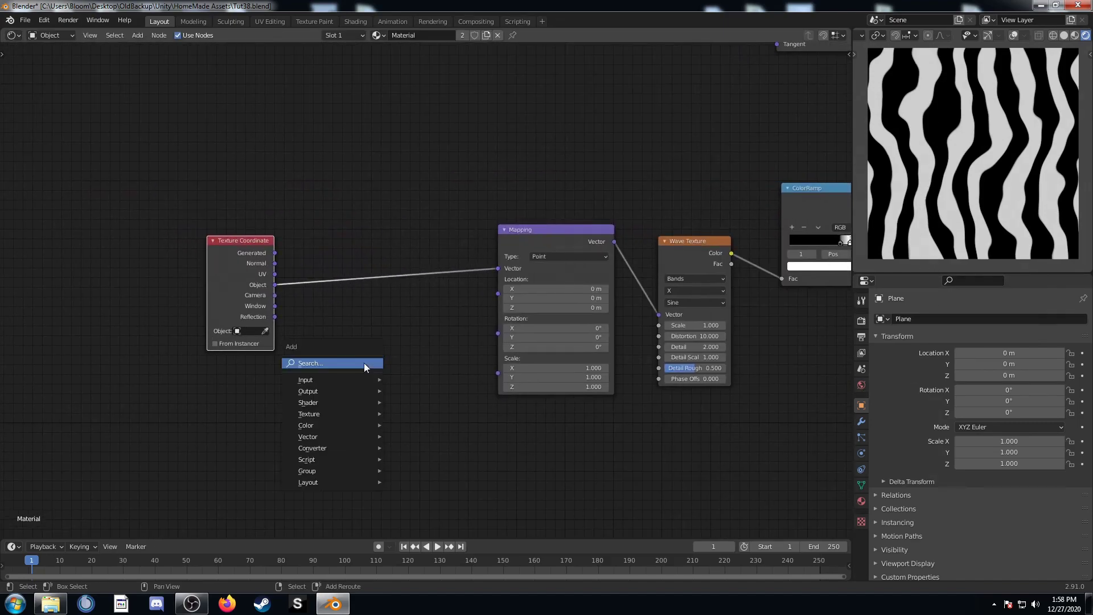
click(364, 364)
text(noise)
key(Return)
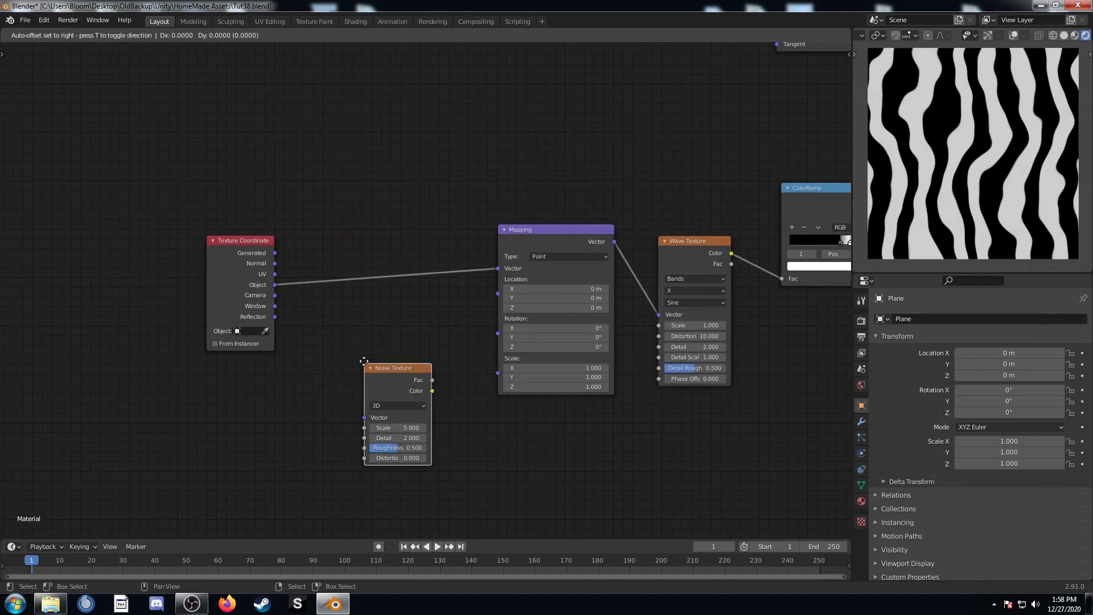
click(314, 202)
Insert a Mix node before Mapping, with Object coordinates feeding its Color2 input
key(shift+a)
click(396, 397)
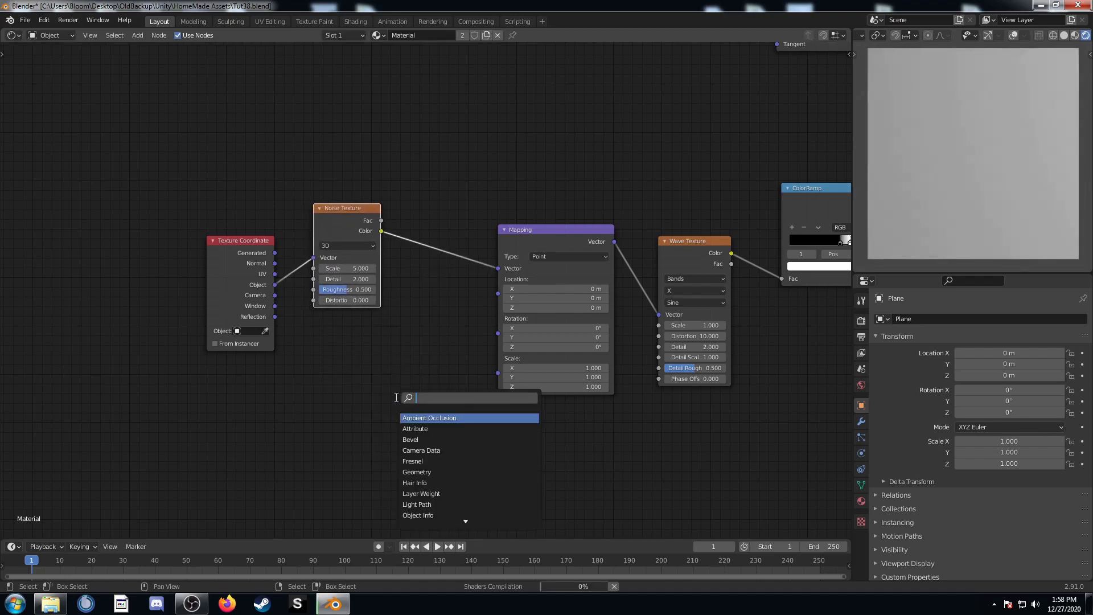
text(mixr)
key(Return)
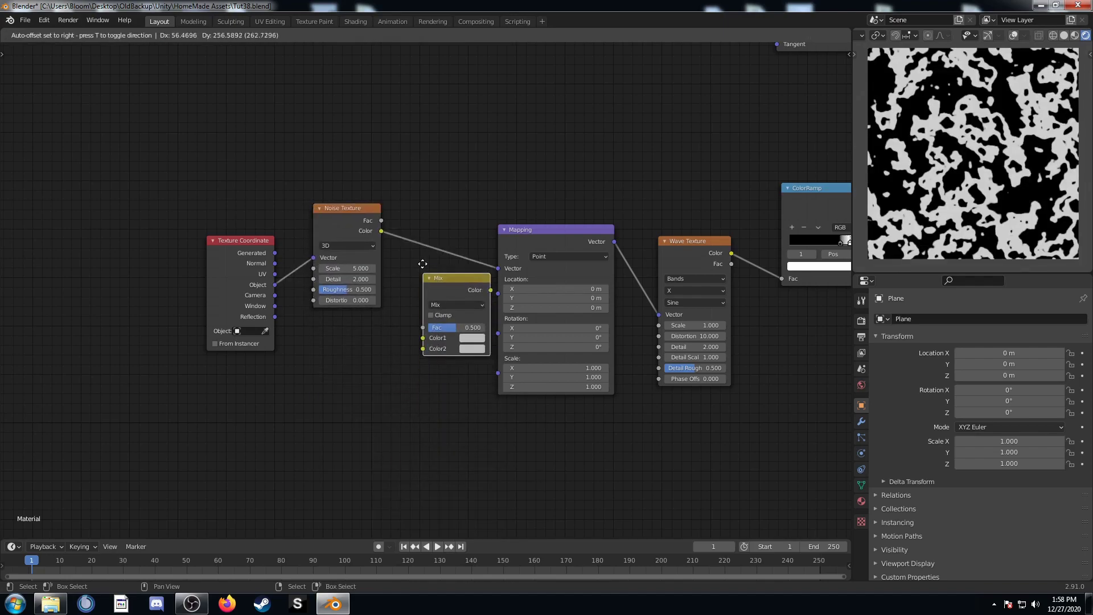
click(419, 204)
drag(366, 217, 372, 131)
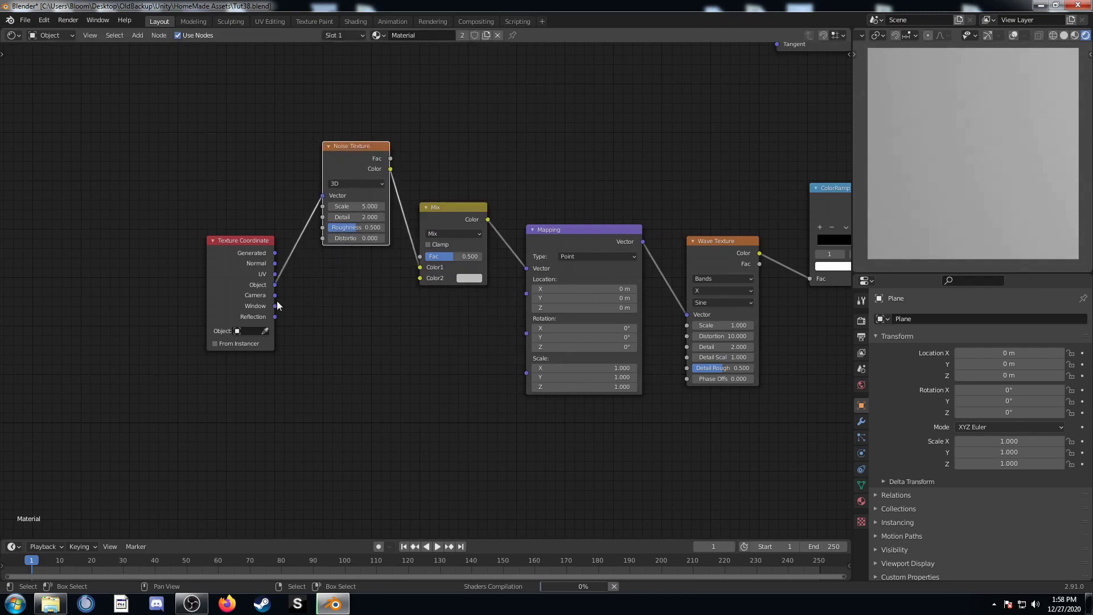
drag(275, 284, 421, 278)
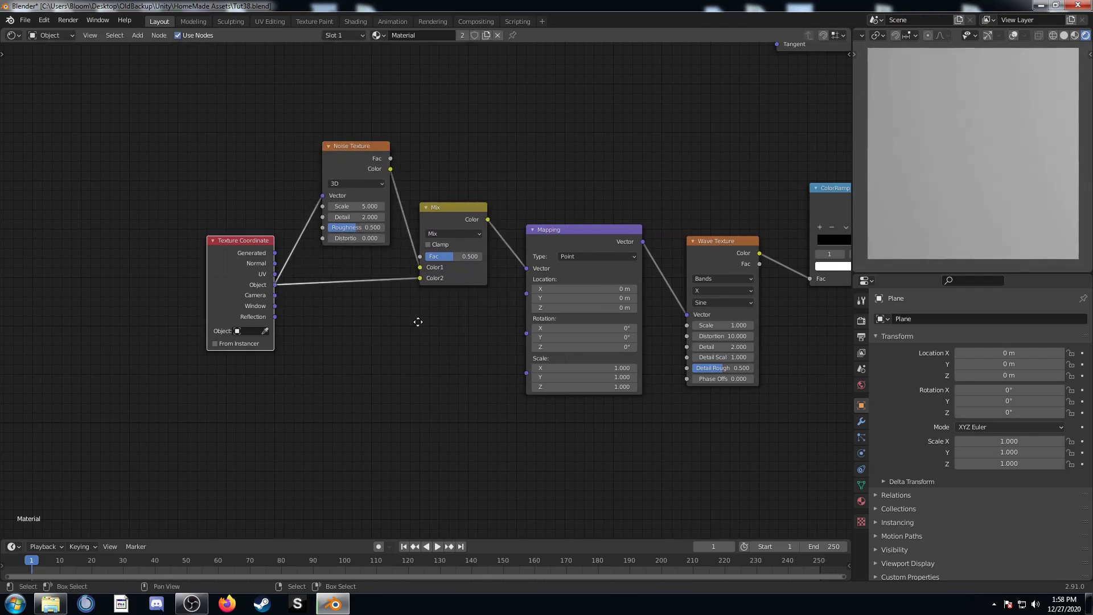
Set Noise Texture Scale to 40 and the Mix factor to 0.980
scroll(417, 320, up, 2)
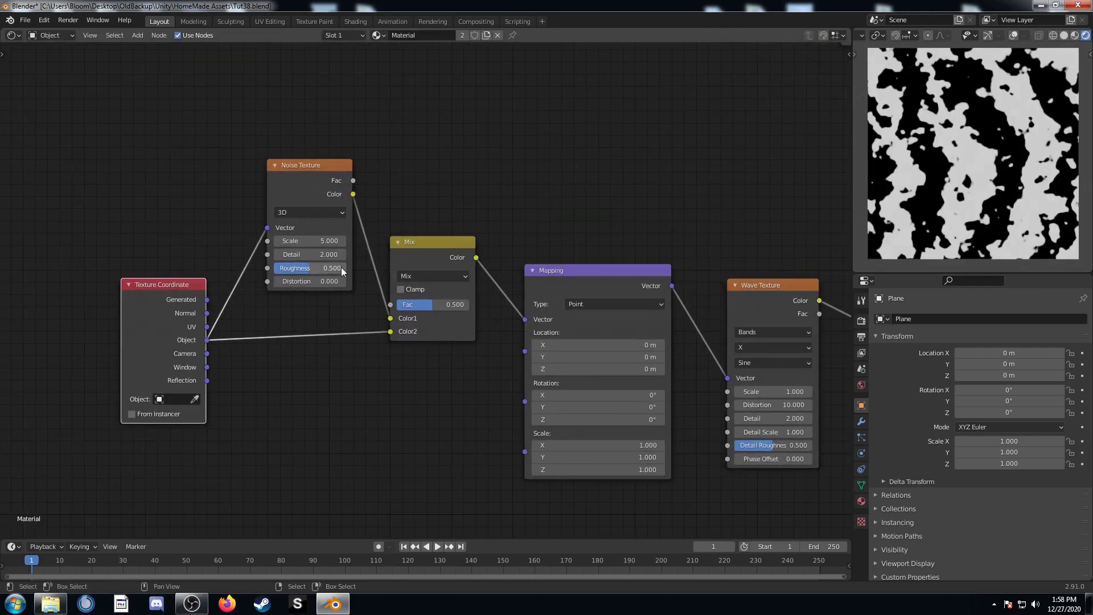
click(312, 241)
text(40)
key(Return)
click(439, 304)
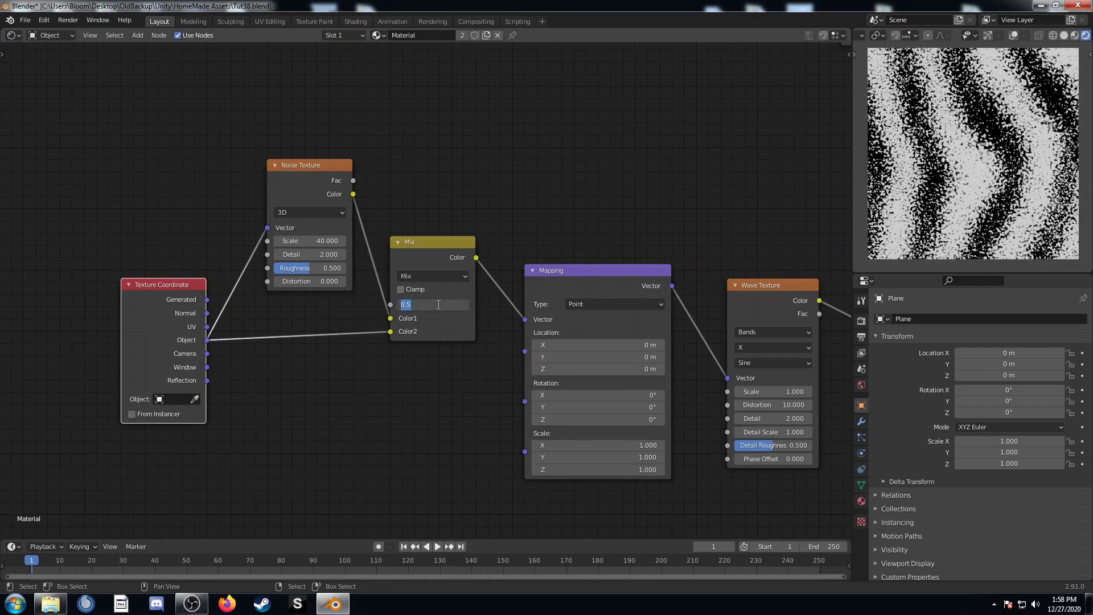
key(BackSpace)
text(.98)
key(Return)
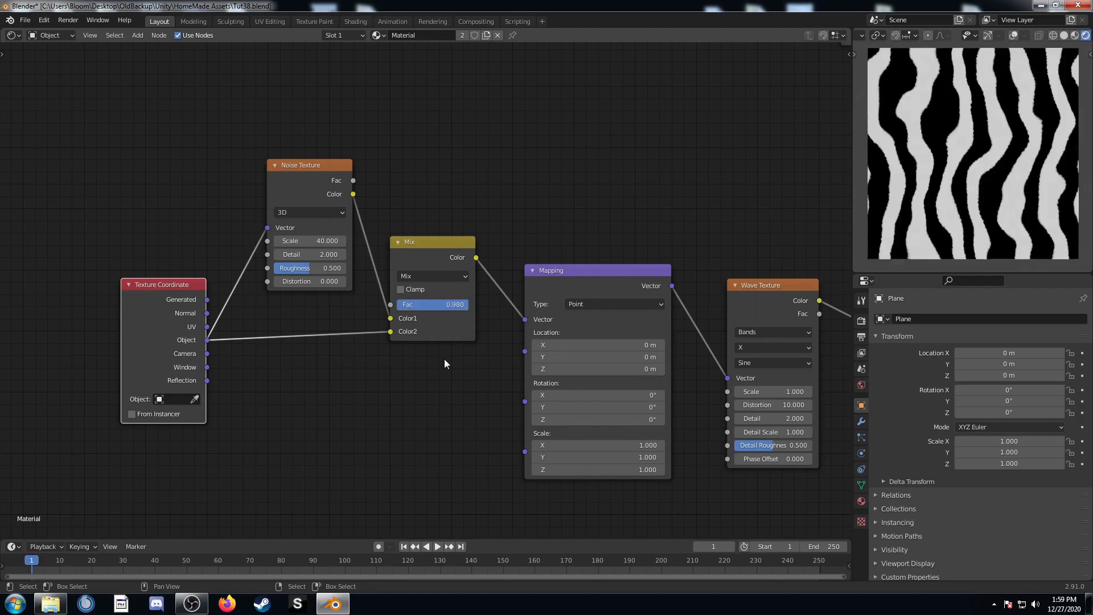
Save the blend file and bring the ColorRamp and output nodes into view
scroll(969, 165, up, 5)
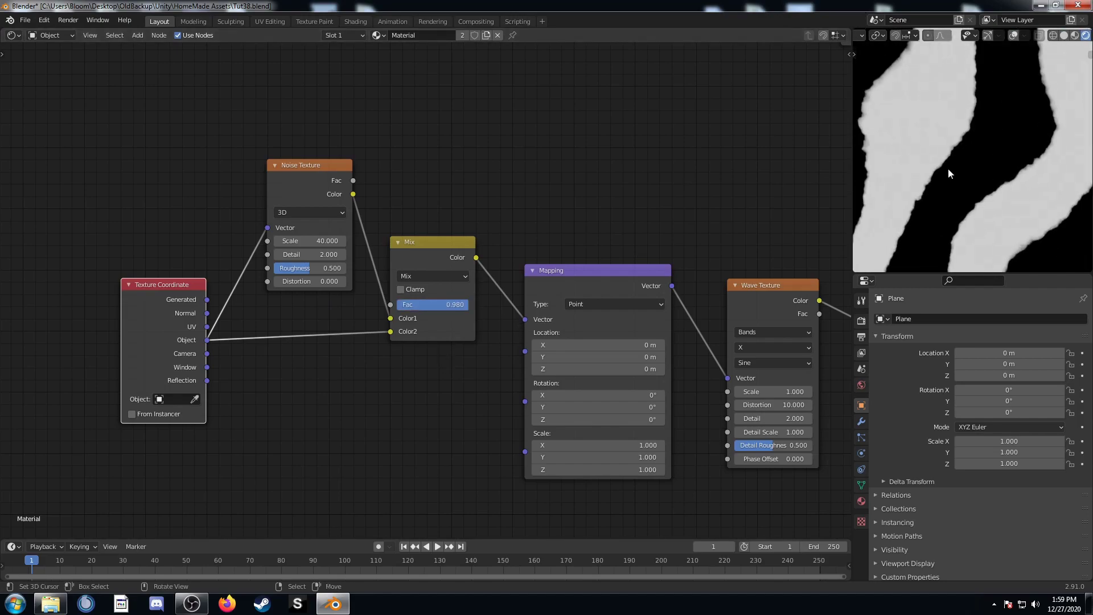
scroll(998, 84, down, 6)
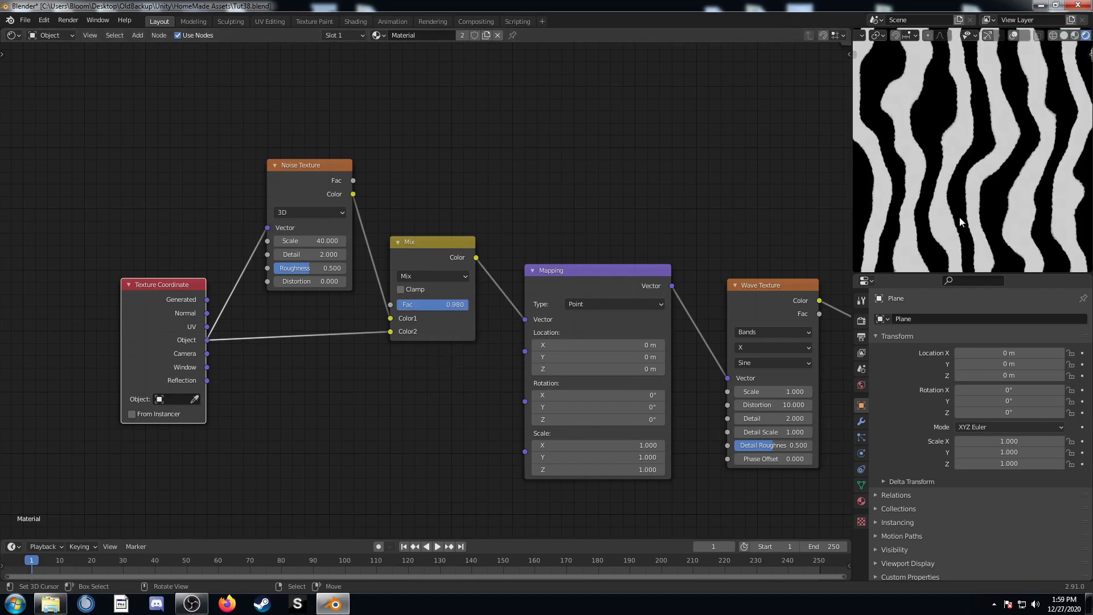
key(ctrl+s)
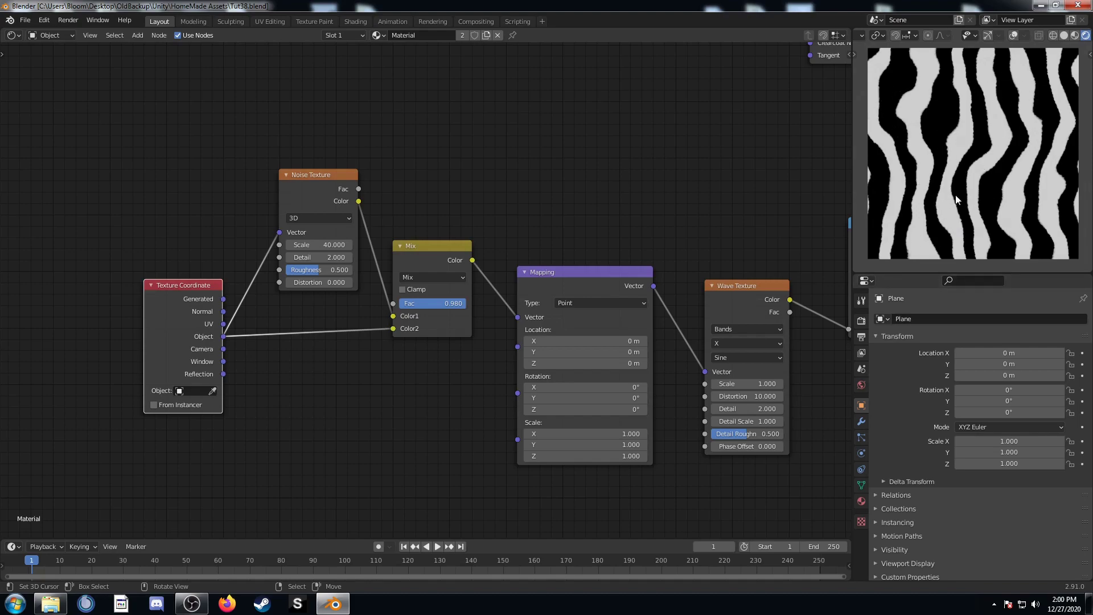
scroll(684, 309, down, 3)
middle_drag(683, 309, 490, 278)
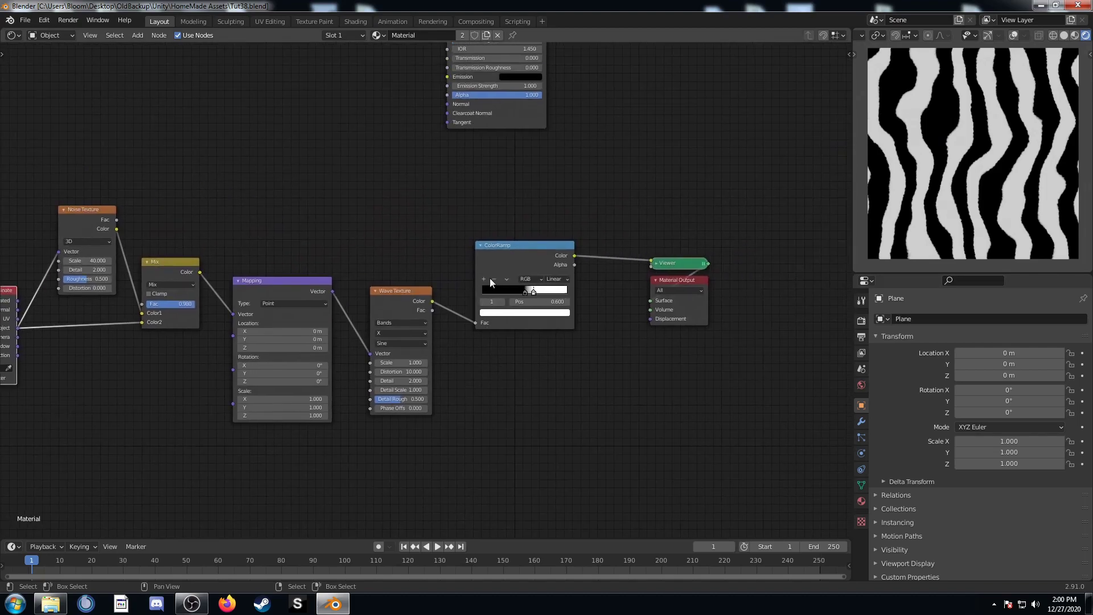
Rearrange and select the Wave Texture and ColorRamp nodes together
drag(522, 248, 551, 210)
drag(398, 291, 413, 184)
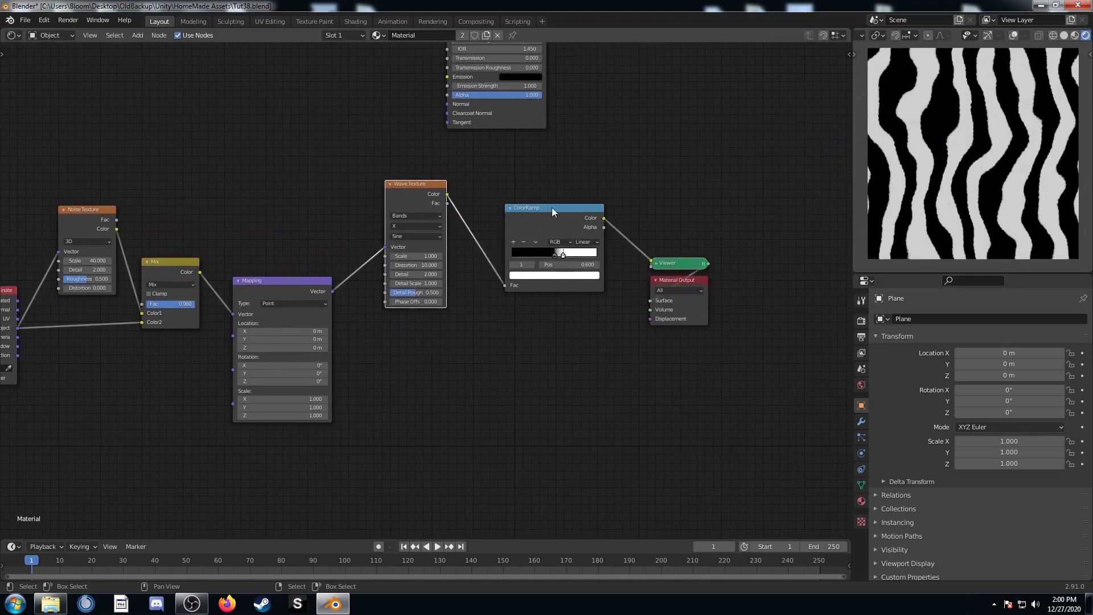
drag(552, 207, 553, 157)
drag(425, 200, 434, 196)
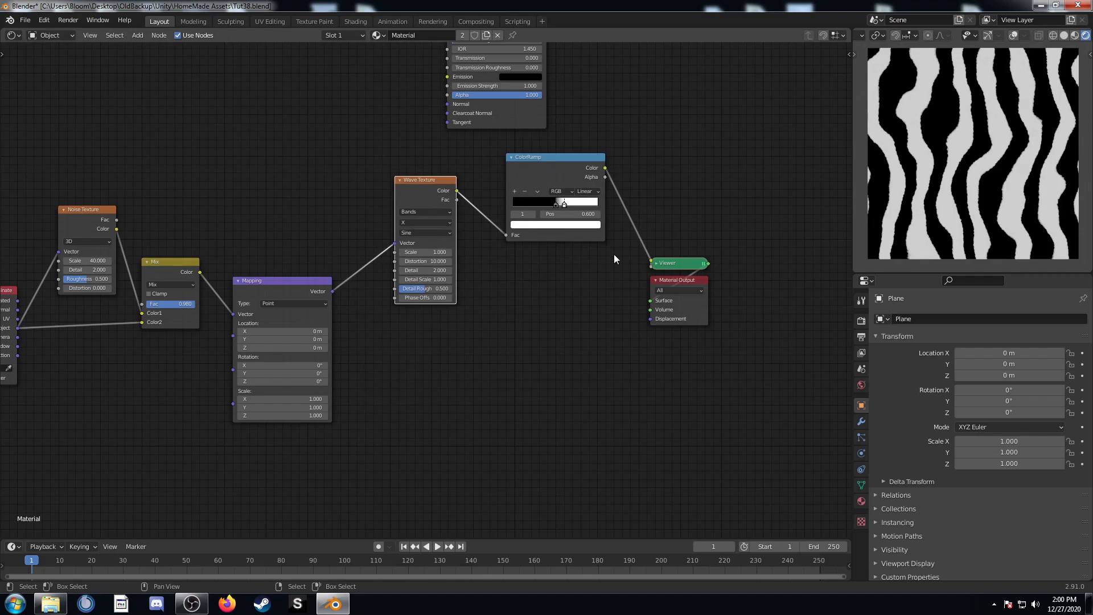
middle_drag(450, 167, 413, 109)
click(523, 110)
middle_drag(518, 105, 487, 140)
Duplicate the Wave Texture and ColorRamp pair below the originals
key(ctrl+shift+d)
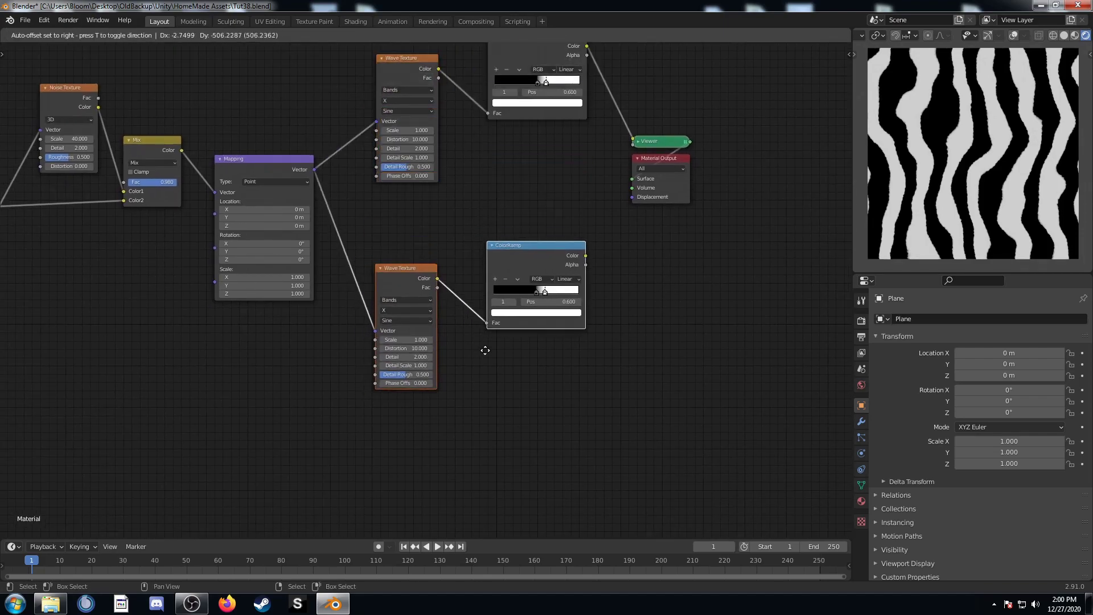
click(484, 349)
drag(538, 248, 541, 277)
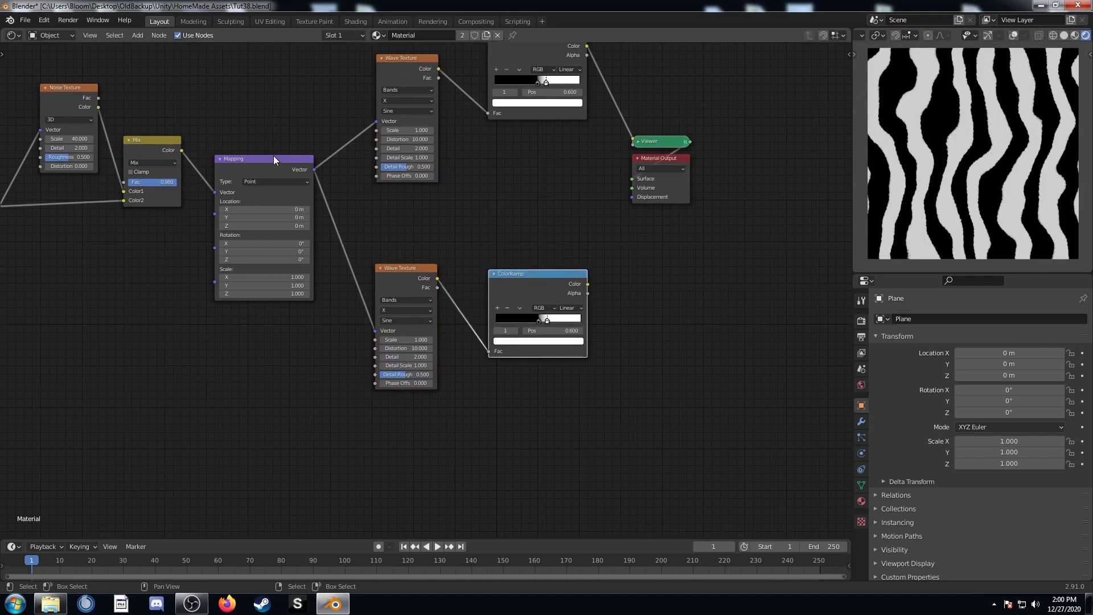
drag(276, 159, 279, 165)
scroll(453, 420, up, 2)
middle_drag(421, 360, 454, 331)
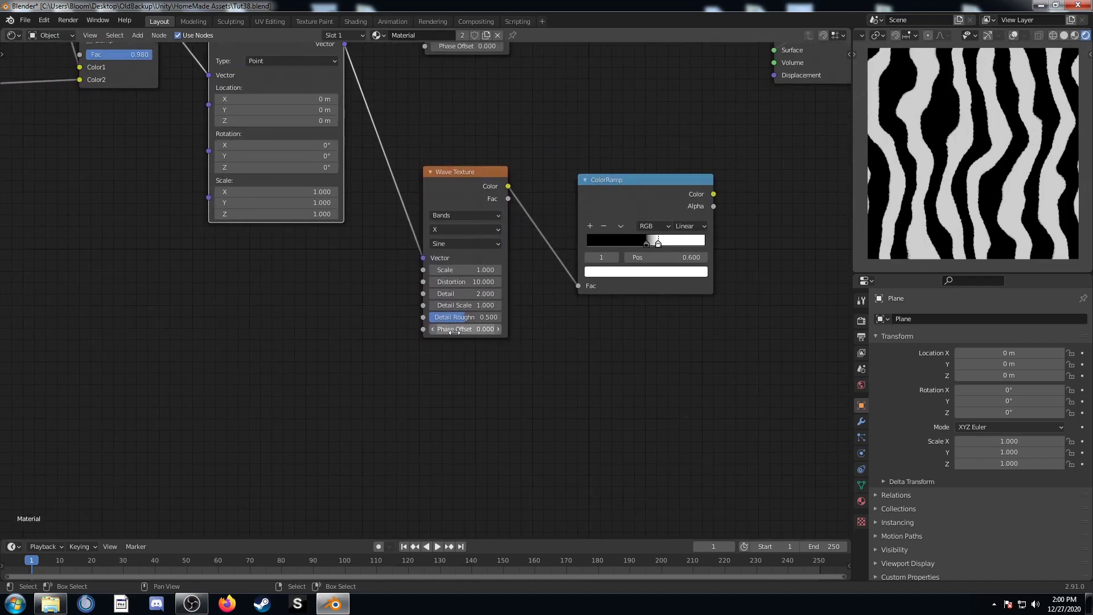
Set the copied Wave Texture's Phase Offset to 15
click(455, 329)
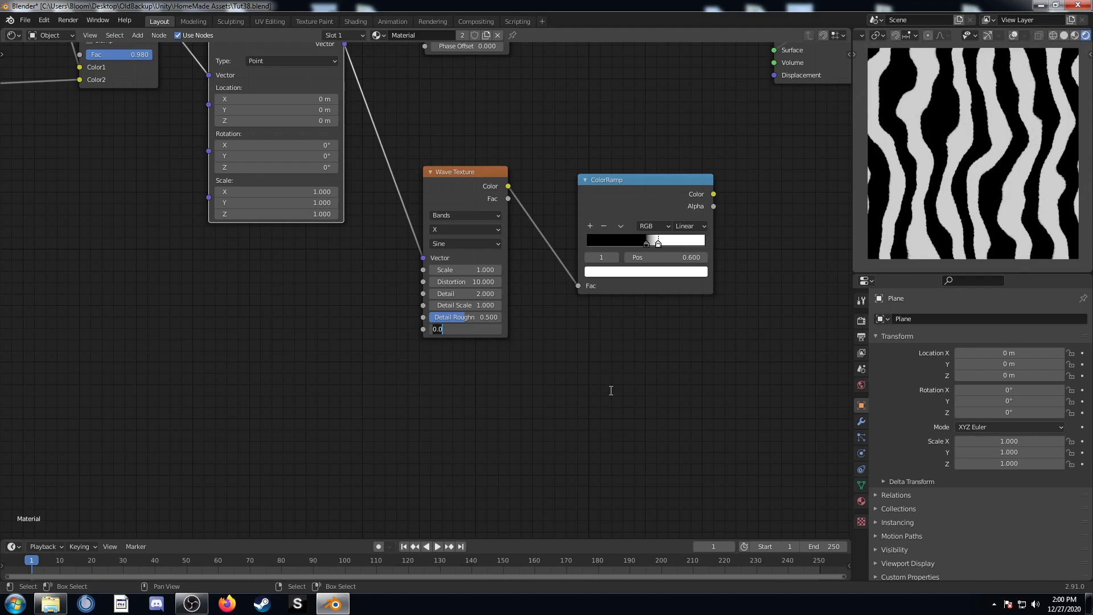
text(15)
key(Return)
scroll(603, 364, down, 2)
middle_drag(612, 262, 344, 261)
Preview the lower and upper ColorRamp results, ending on the upper one
ctrl+shift+click(341, 306)
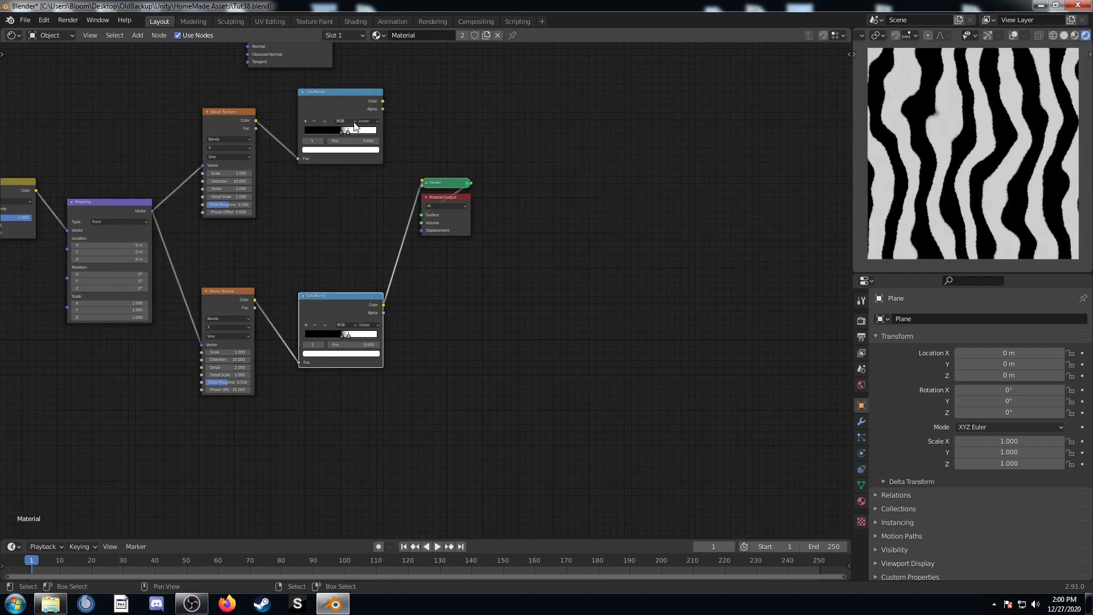
ctrl+shift+click(355, 103)
ctrl+shift+click(333, 299)
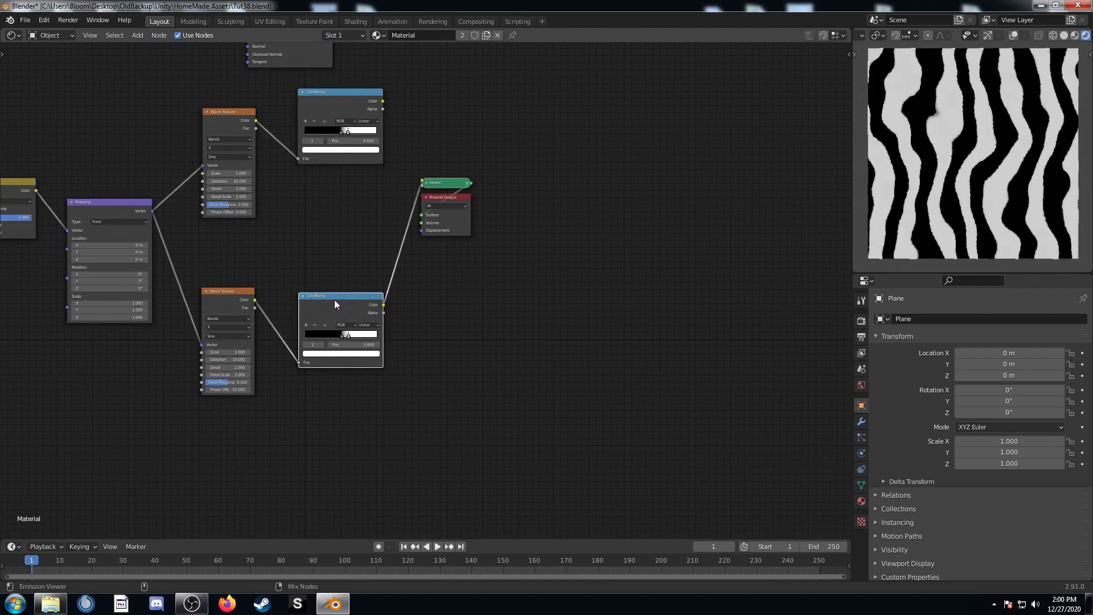
ctrl+shift+click(353, 95)
Add a Vector Math node set to Scale, fed by the Object coordinates
scroll(136, 422, up, 2)
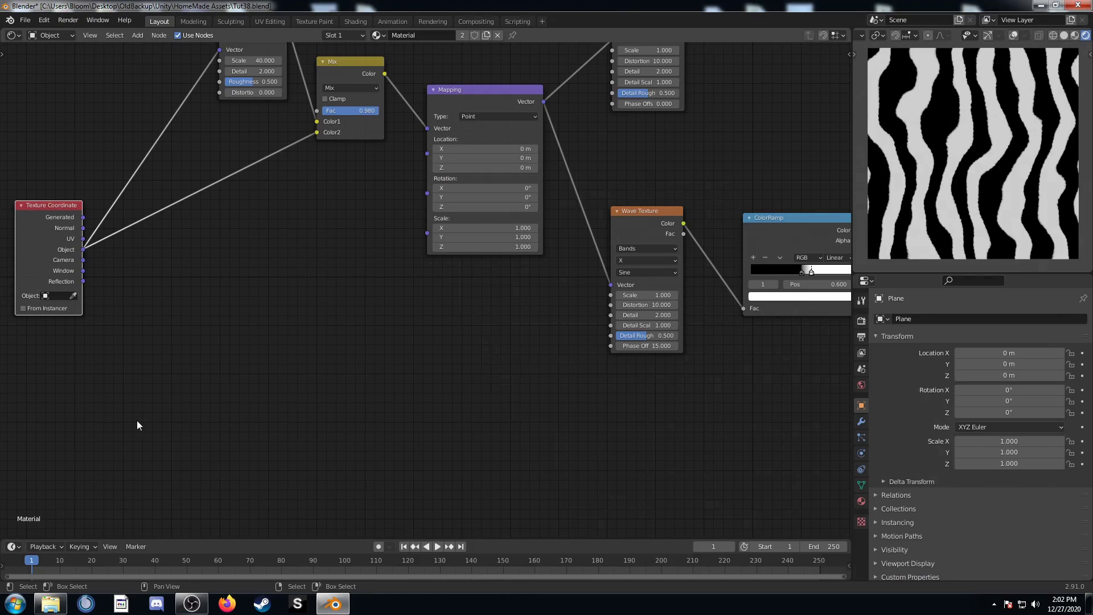
middle_drag(137, 422, 216, 349)
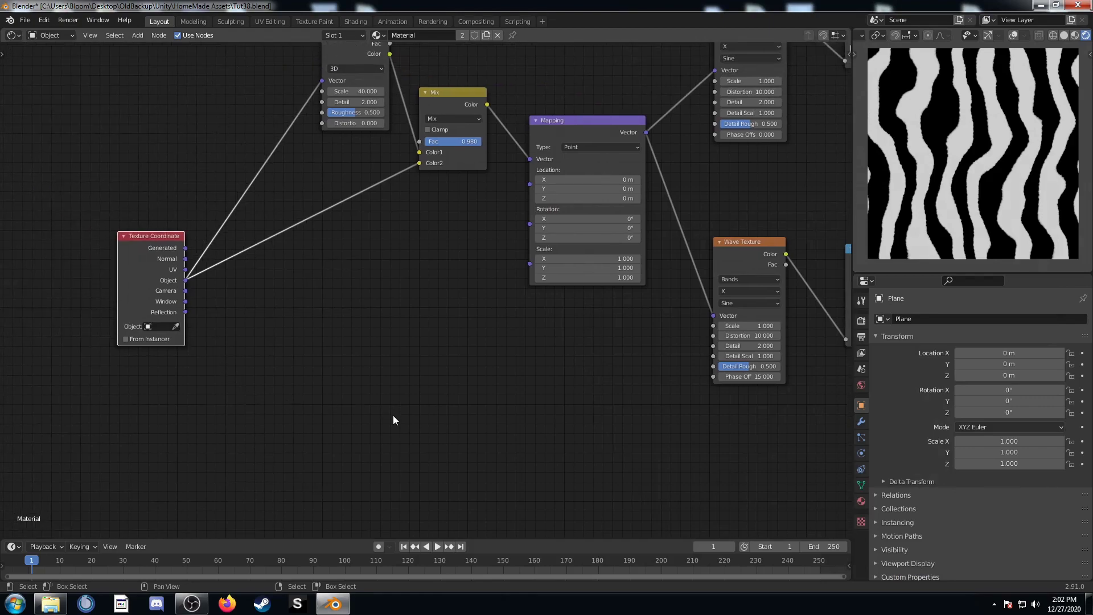
middle_drag(387, 414, 401, 361)
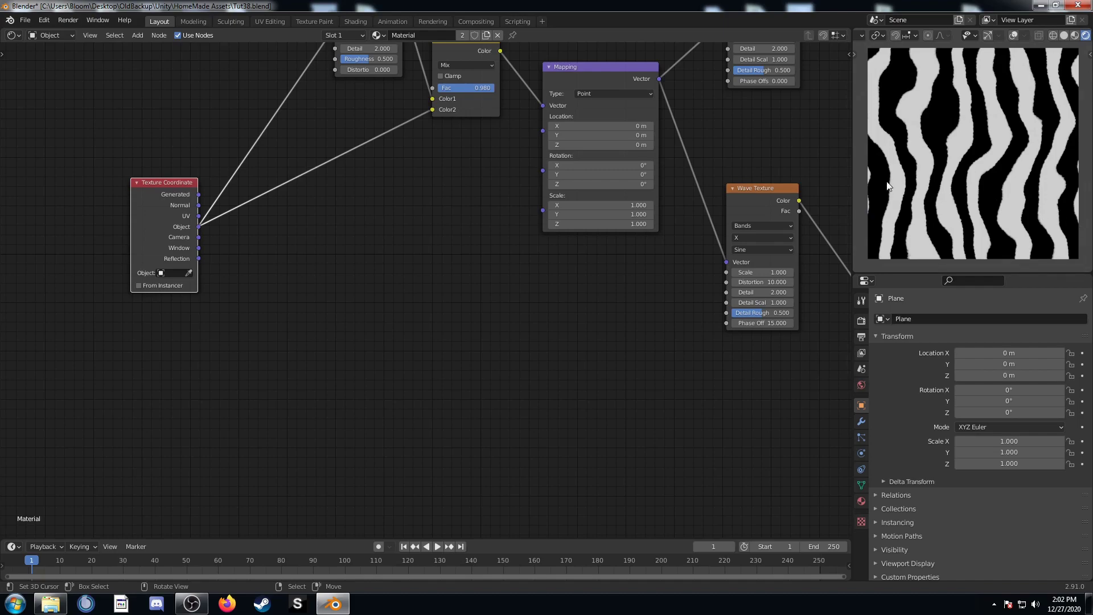
middle_drag(400, 394, 289, 317)
key(F3)
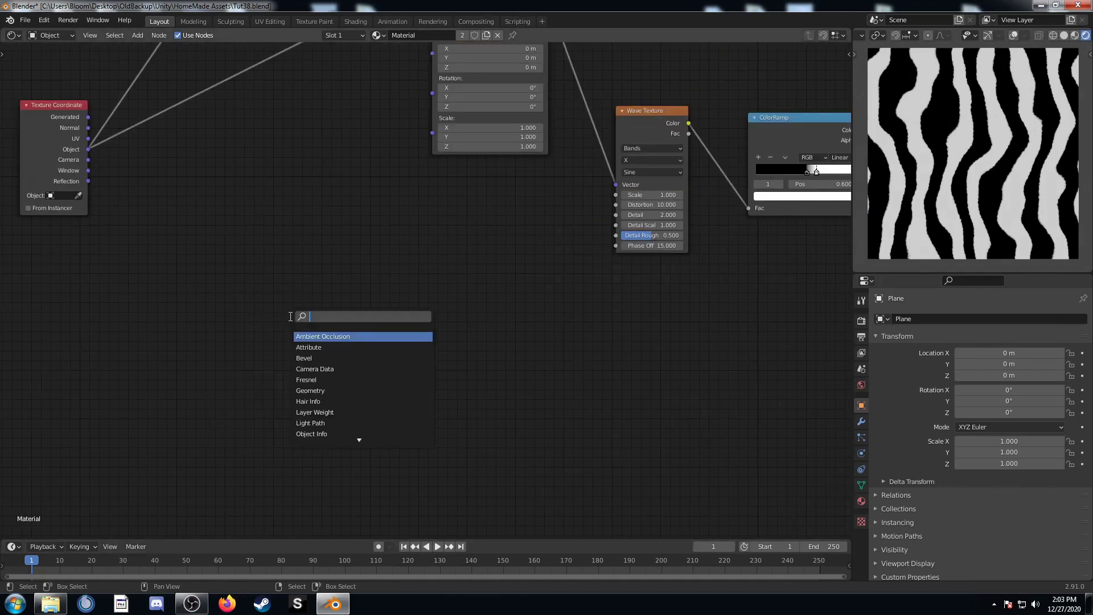
text(add)
key(Return)
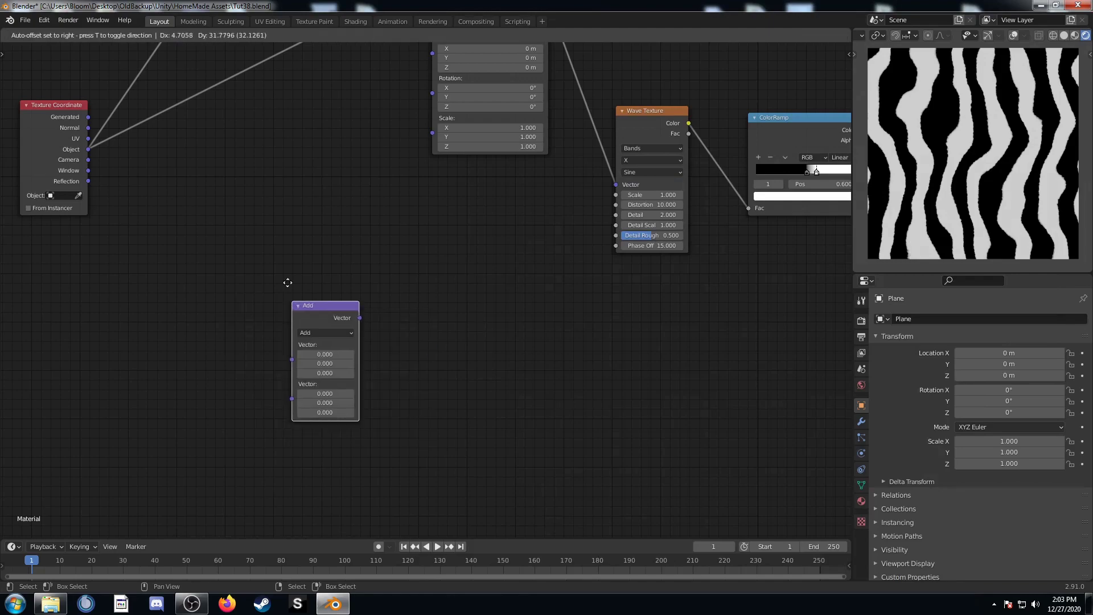
click(240, 202)
click(268, 232)
click(269, 349)
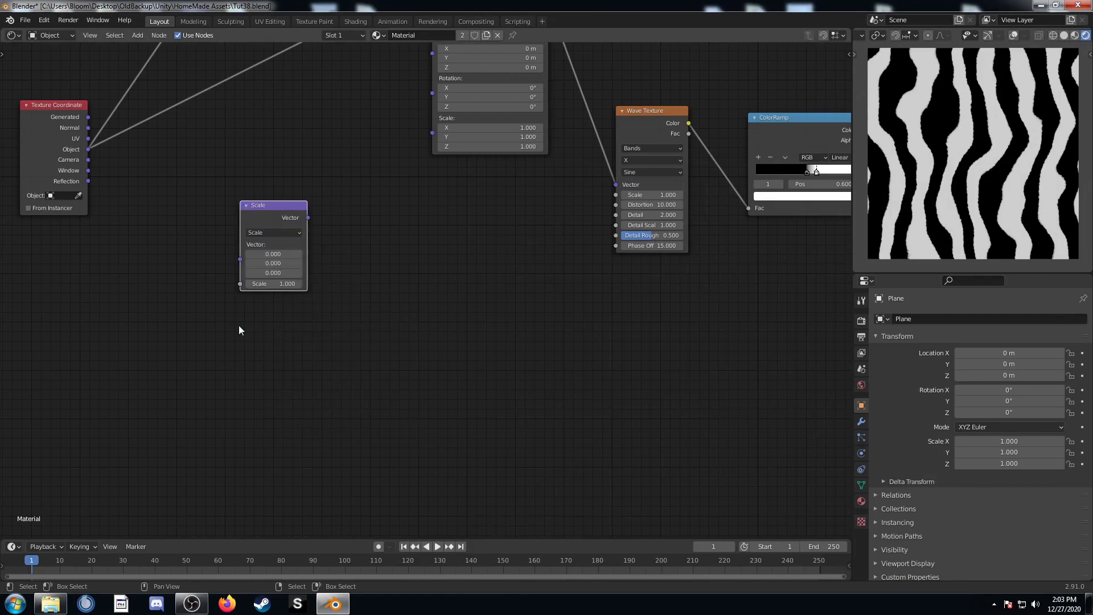
drag(88, 149, 240, 259)
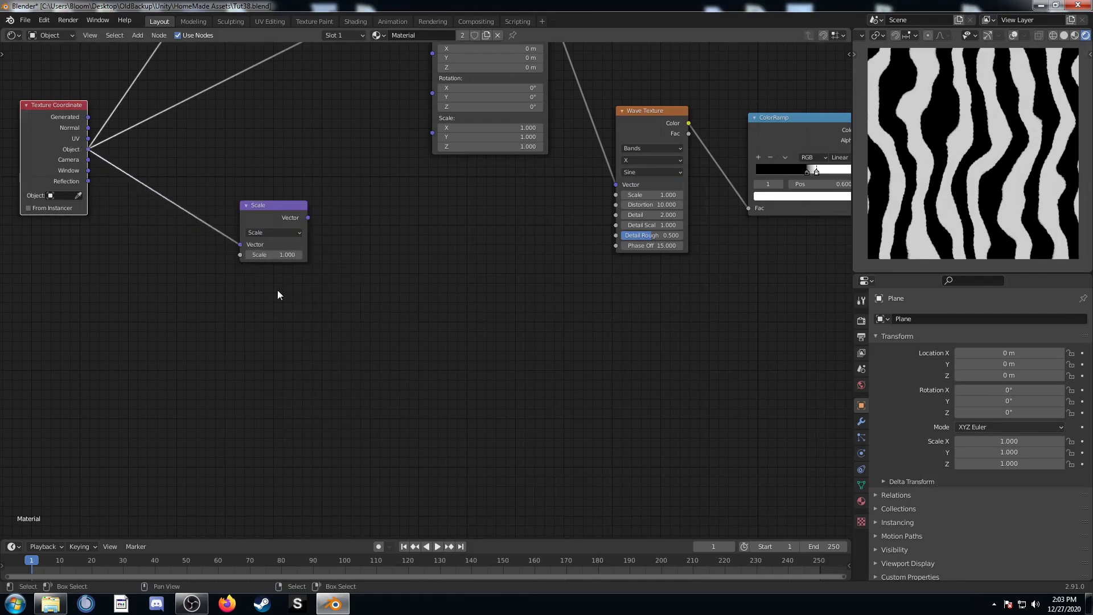
Add a Separate XYZ node to the material
key(shift+a)
click(422, 366)
text(sep)
key(Down)
key(Down)
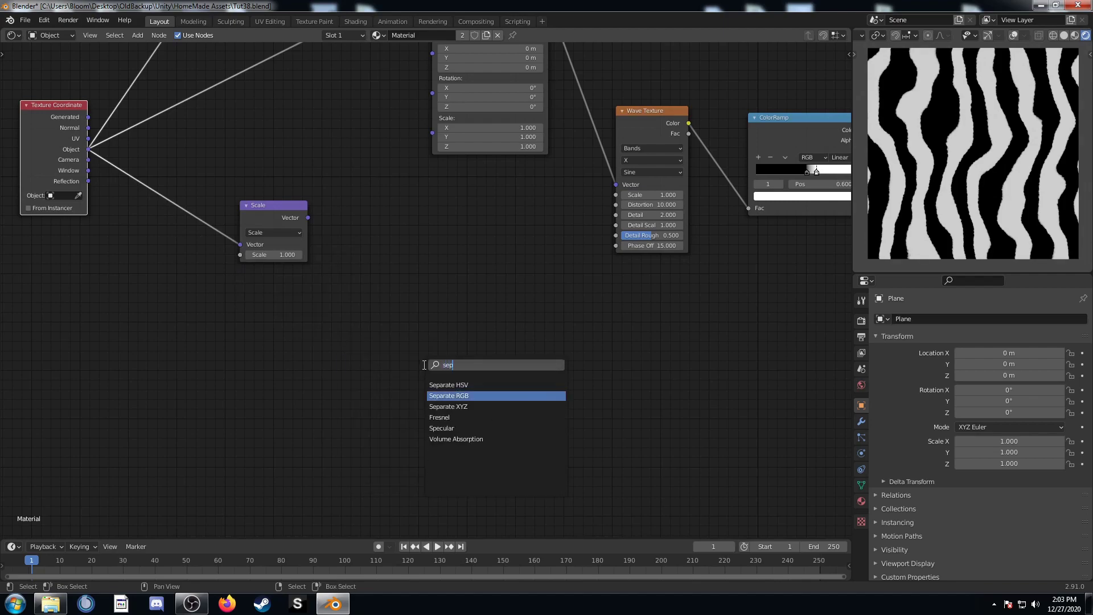
key(Return)
click(380, 184)
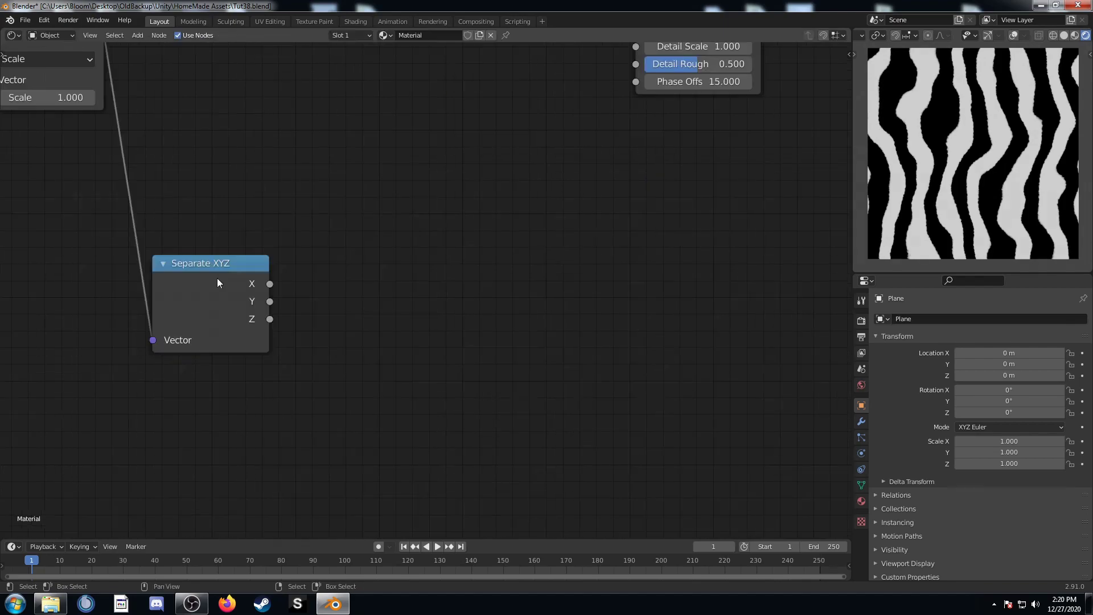
Preview the Separate XYZ X output and multiply it by 2 with a Math node
ctrl+shift+click(254, 299)
scroll(366, 398, up, 1)
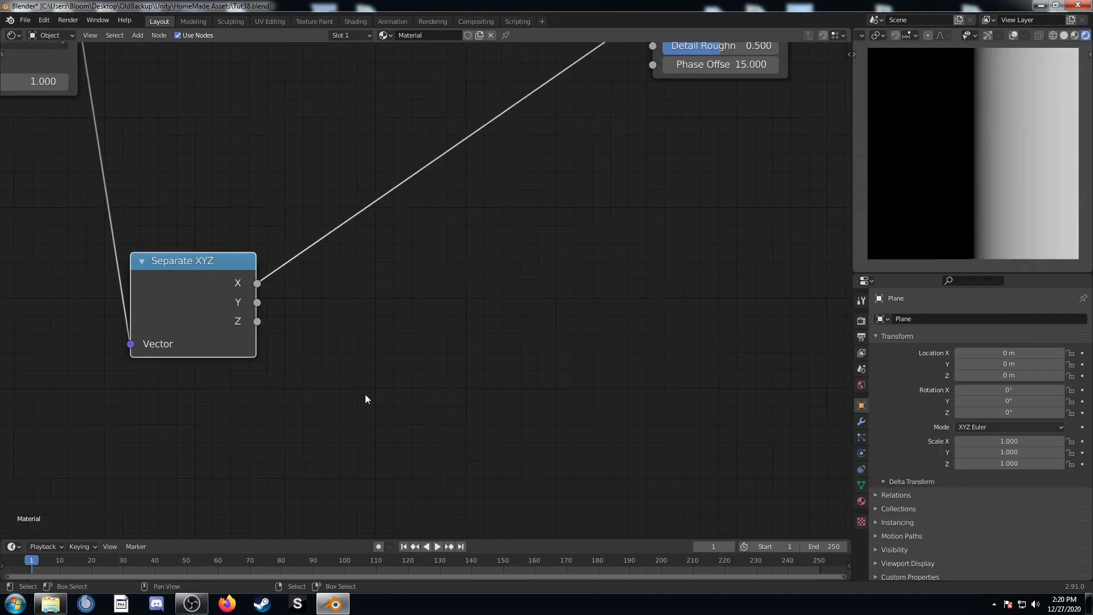
key(shift+a)
click(449, 312)
text(math)
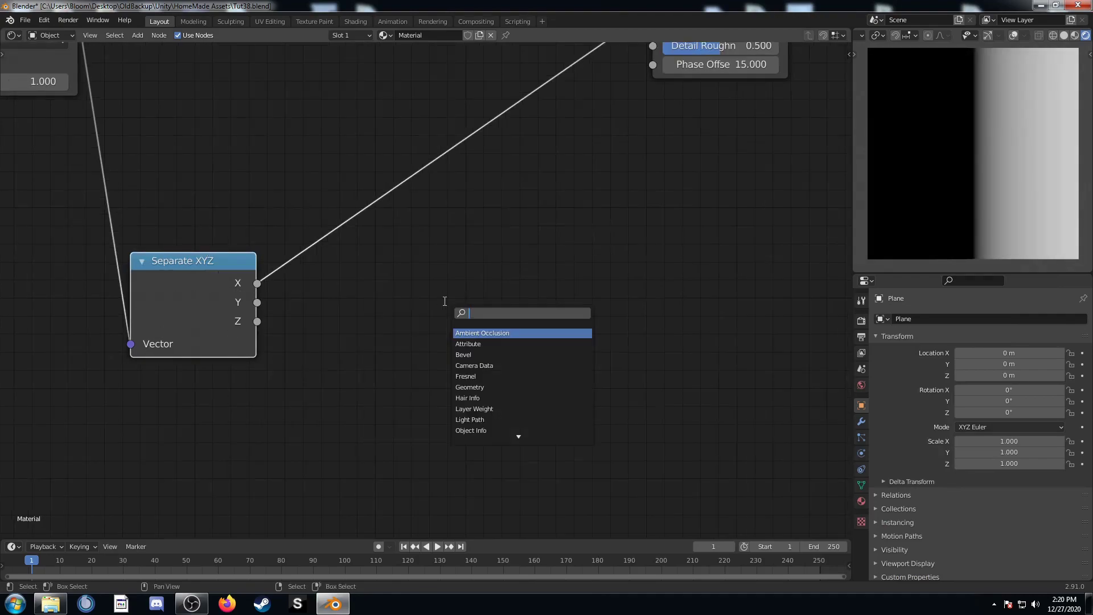
key(Return)
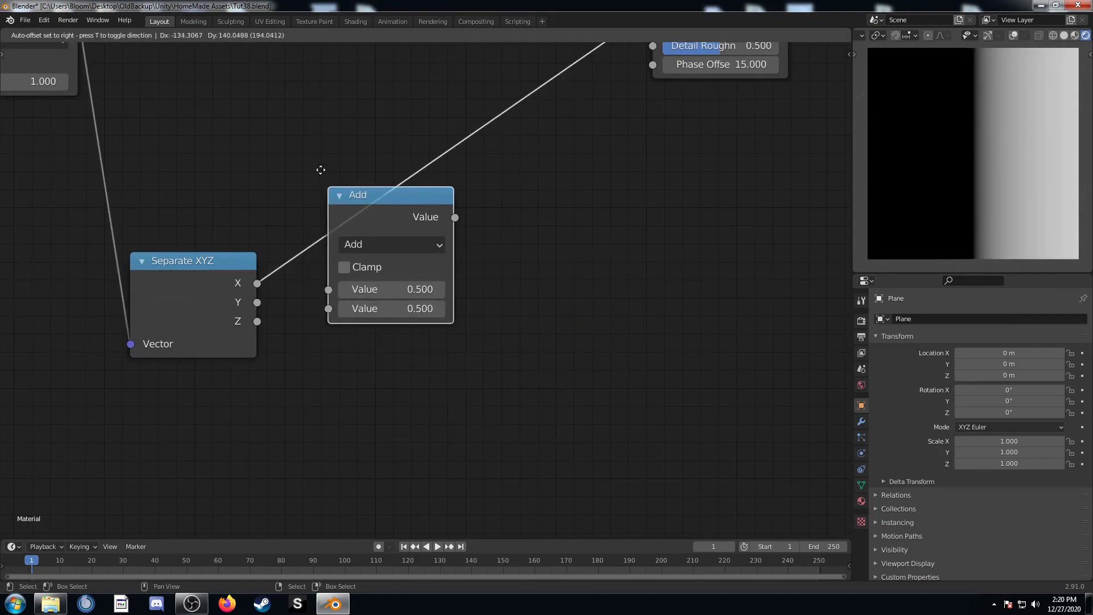
click(319, 156)
click(395, 235)
click(364, 323)
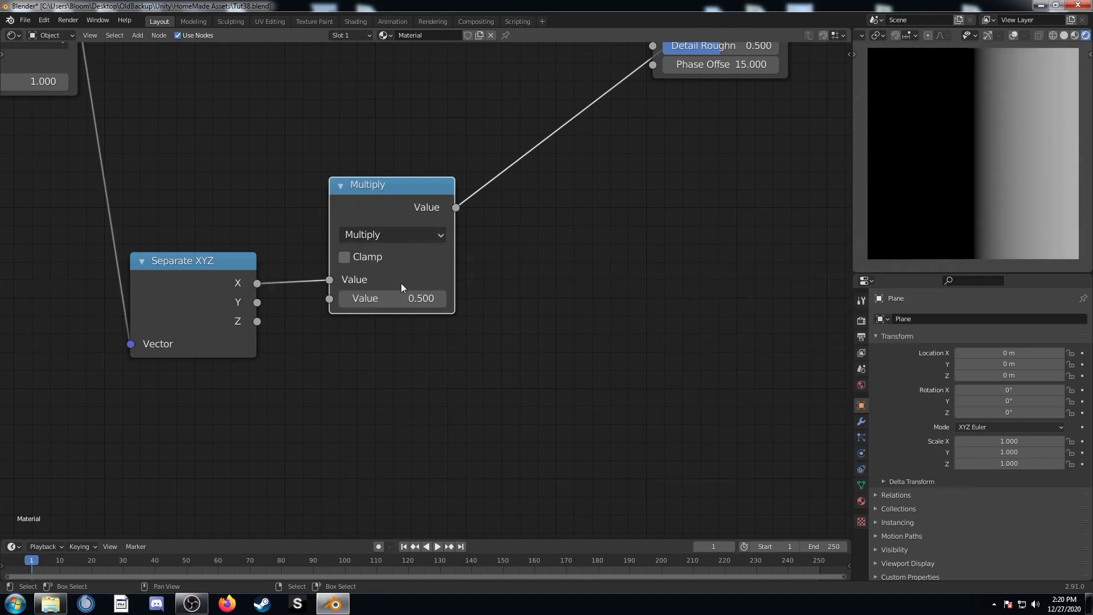
click(392, 297)
text(2)
key(Return)
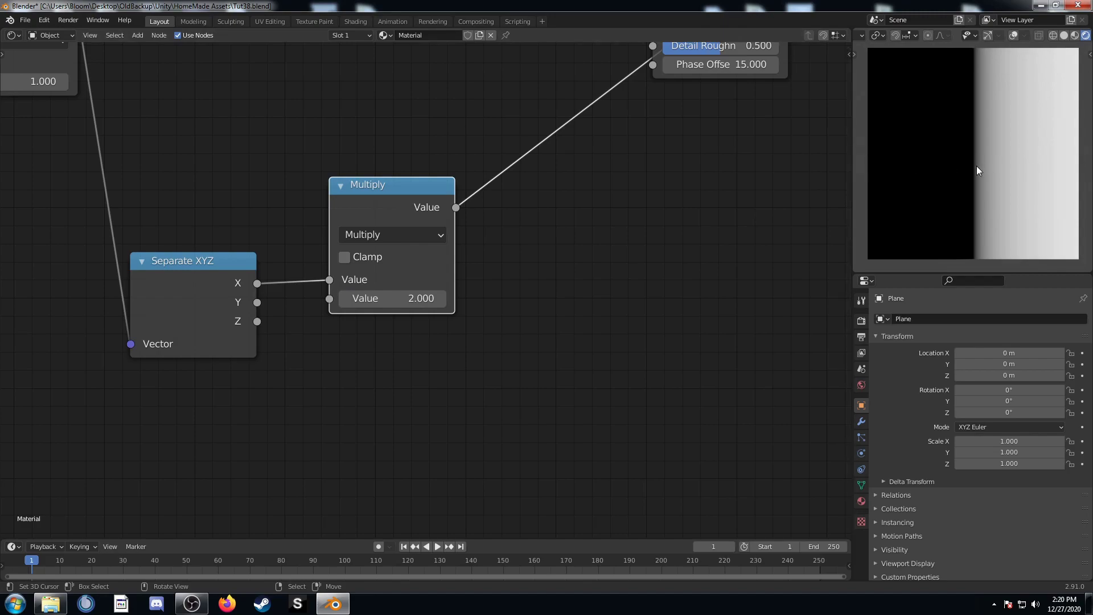
Add a copy of the Multiply node as a Ping-pong with scale 0.5
middle_drag(668, 222, 448, 242)
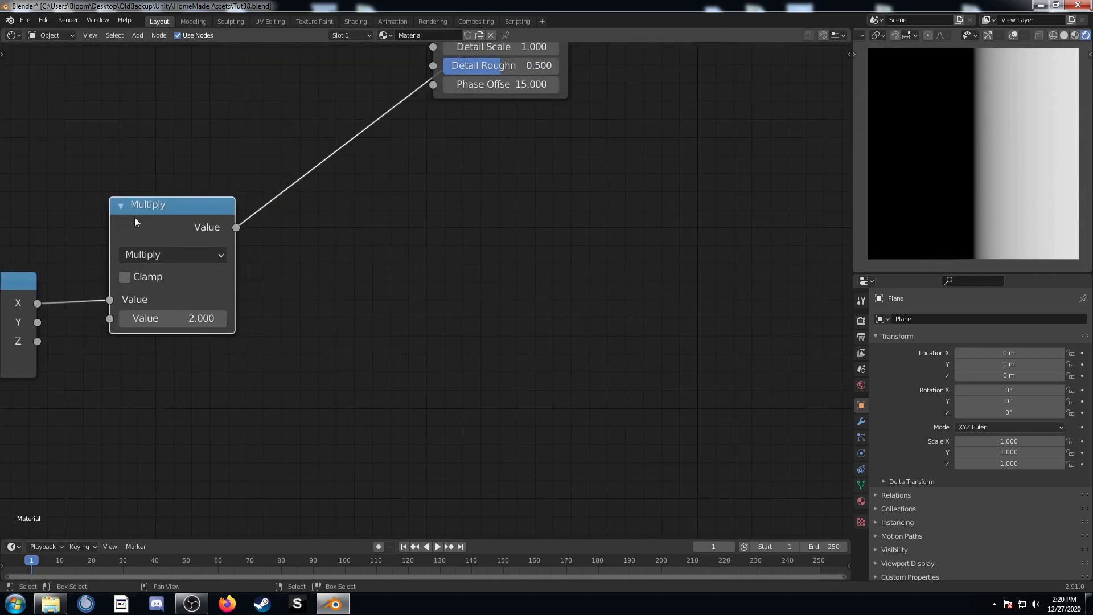
key(shift+d)
click(365, 196)
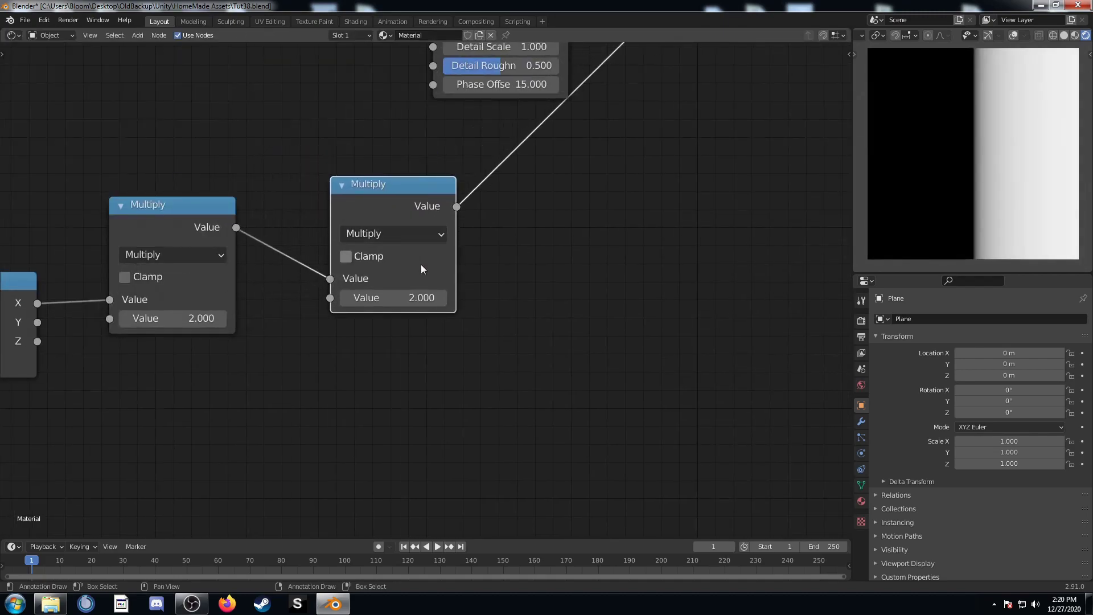
click(430, 236)
click(648, 440)
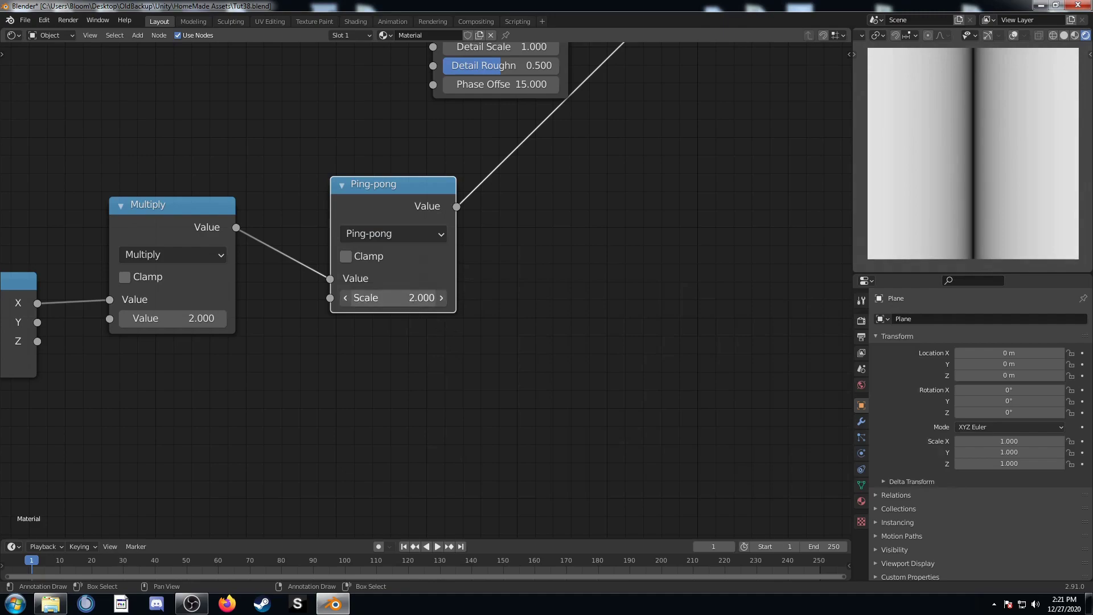
click(393, 298)
text(0.5)
key(Return)
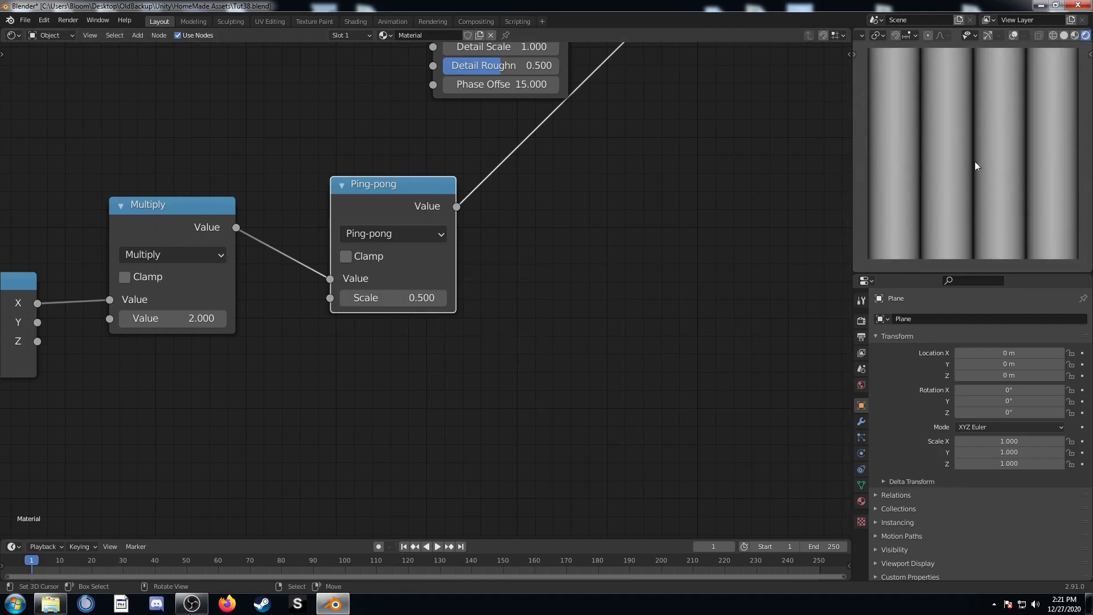
middle_drag(584, 305, 424, 348)
drag(227, 239, 200, 257)
Insert an Add math node after Ping-pong with Separate XYZ's Y as its second input, then tidy the layout
key(shift+d)
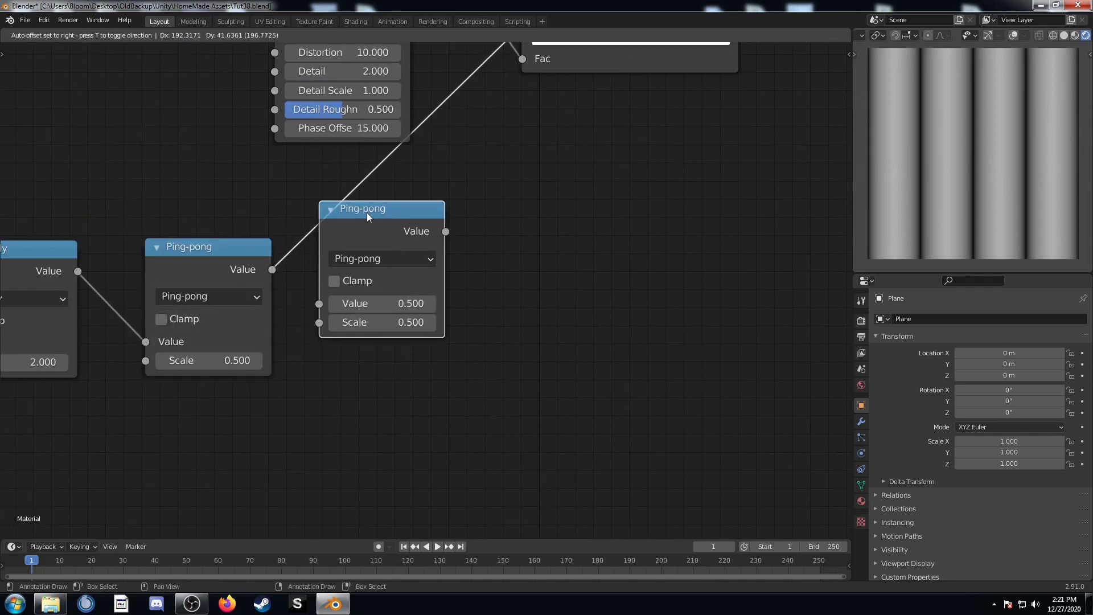
click(367, 213)
click(381, 258)
click(211, 167)
scroll(378, 301, down, 2)
middle_drag(224, 412, 315, 347)
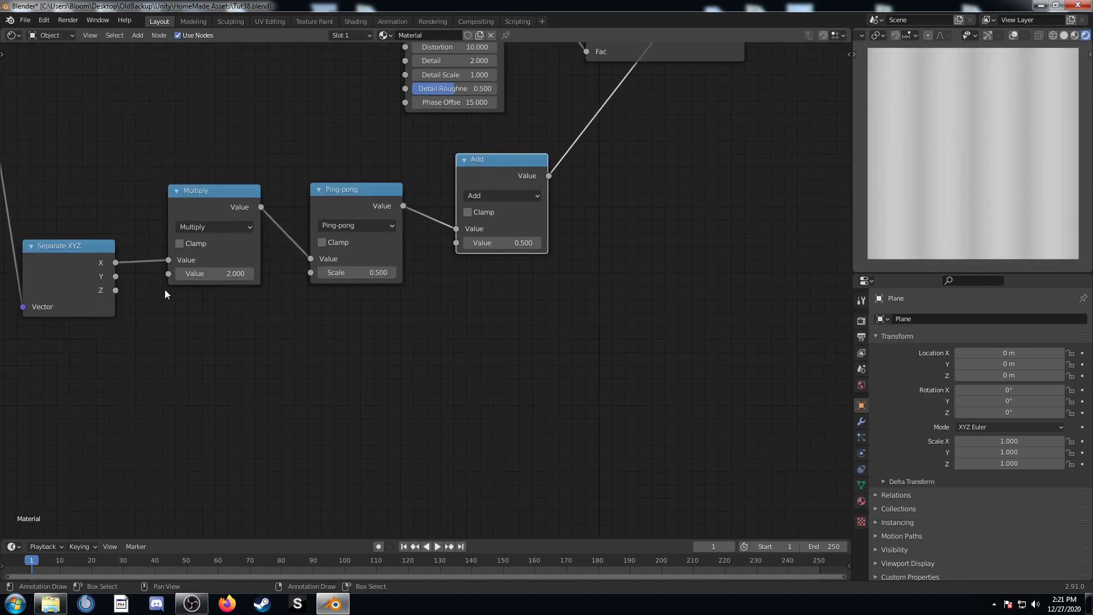
drag(115, 276, 456, 243)
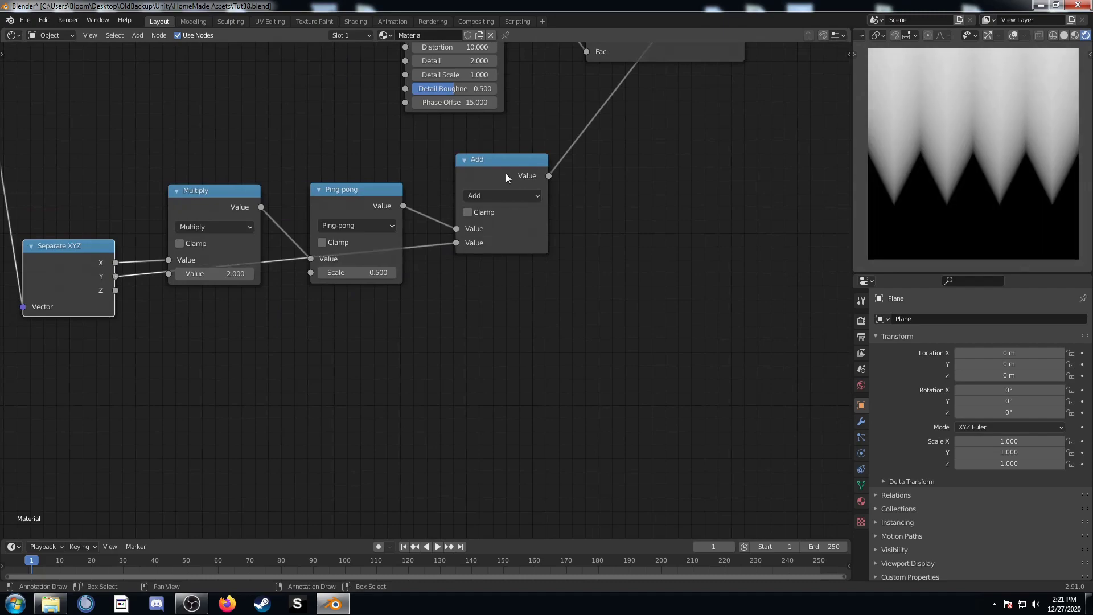
drag(506, 177, 512, 254)
drag(253, 190, 267, 150)
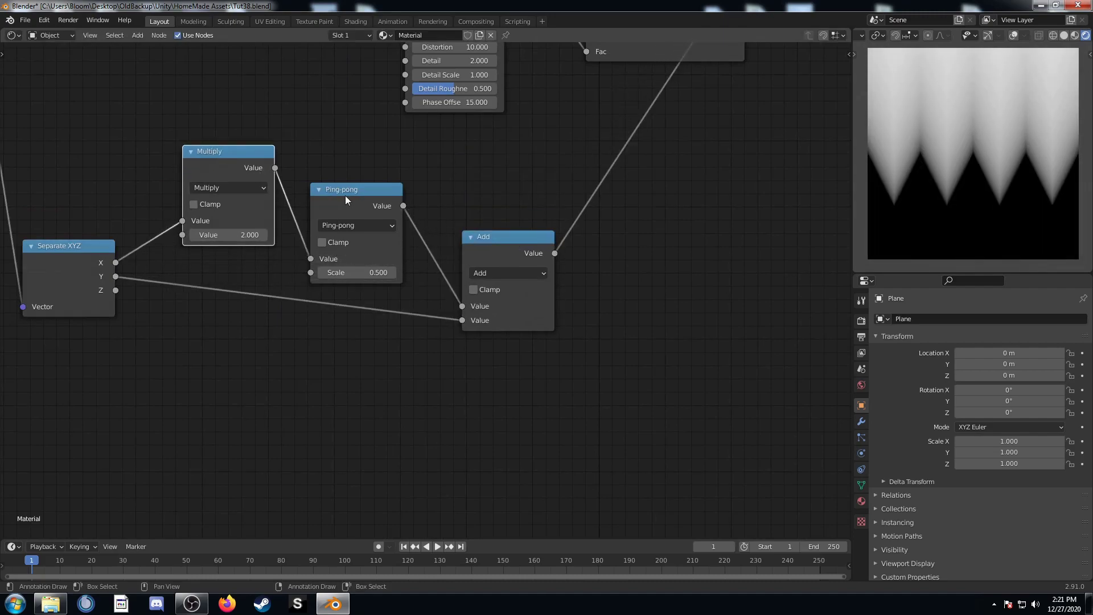
drag(346, 199, 347, 162)
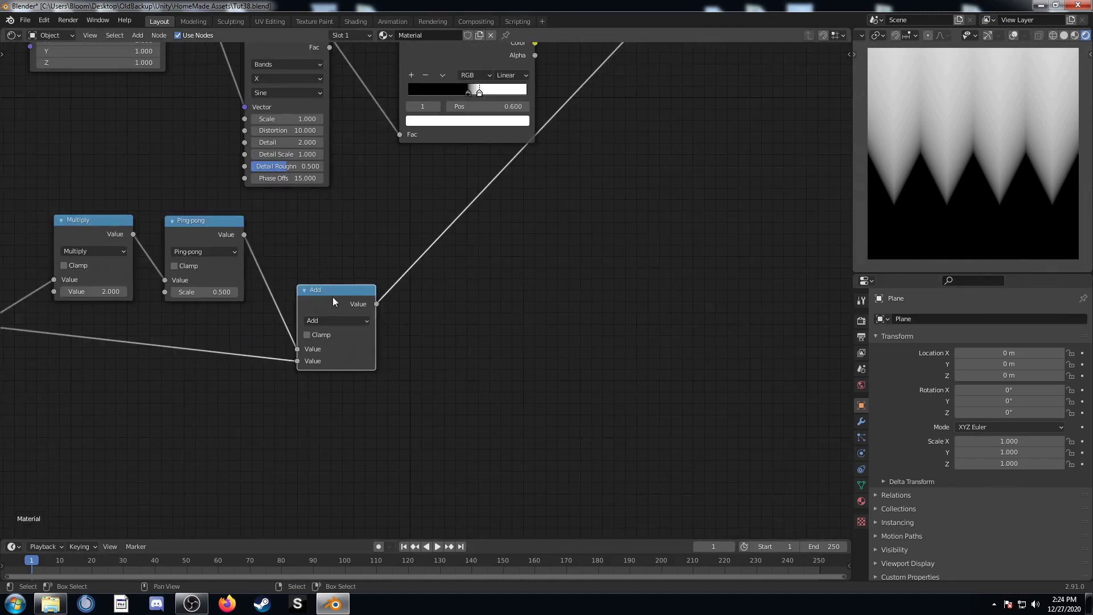
Pass the Add result through a Fraction math node to form zigzag stripes
key(shift+d)
click(459, 217)
click(469, 234)
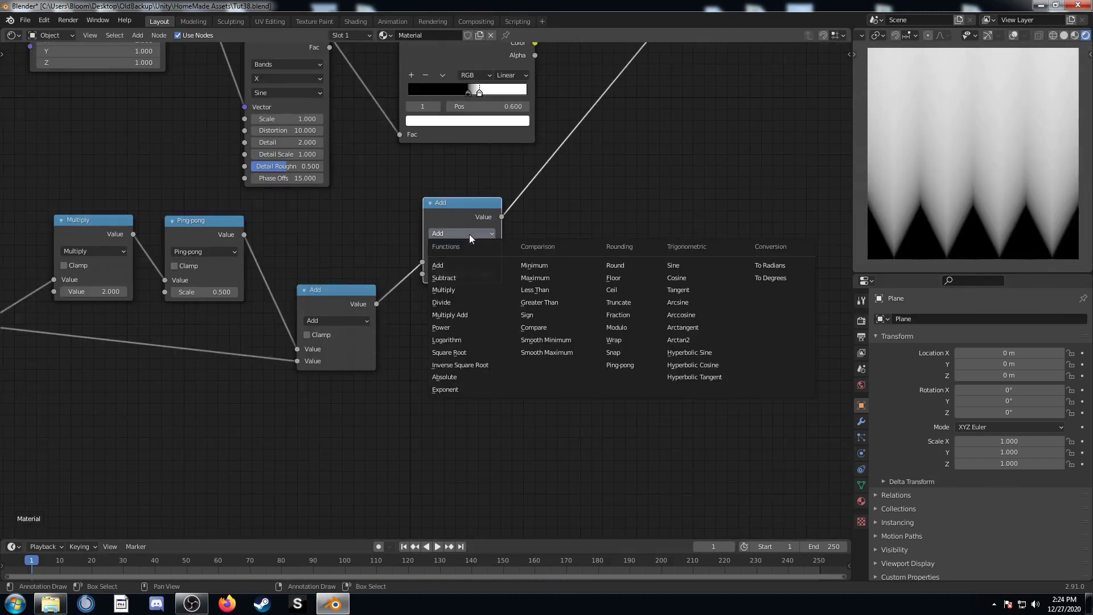
click(620, 314)
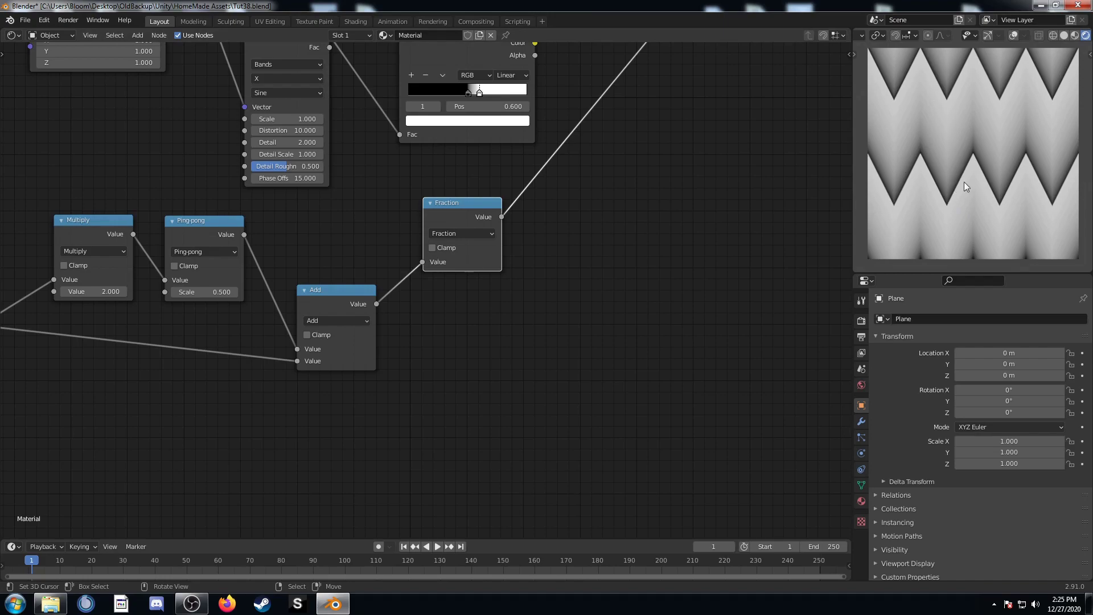
middle_drag(494, 264, 466, 323)
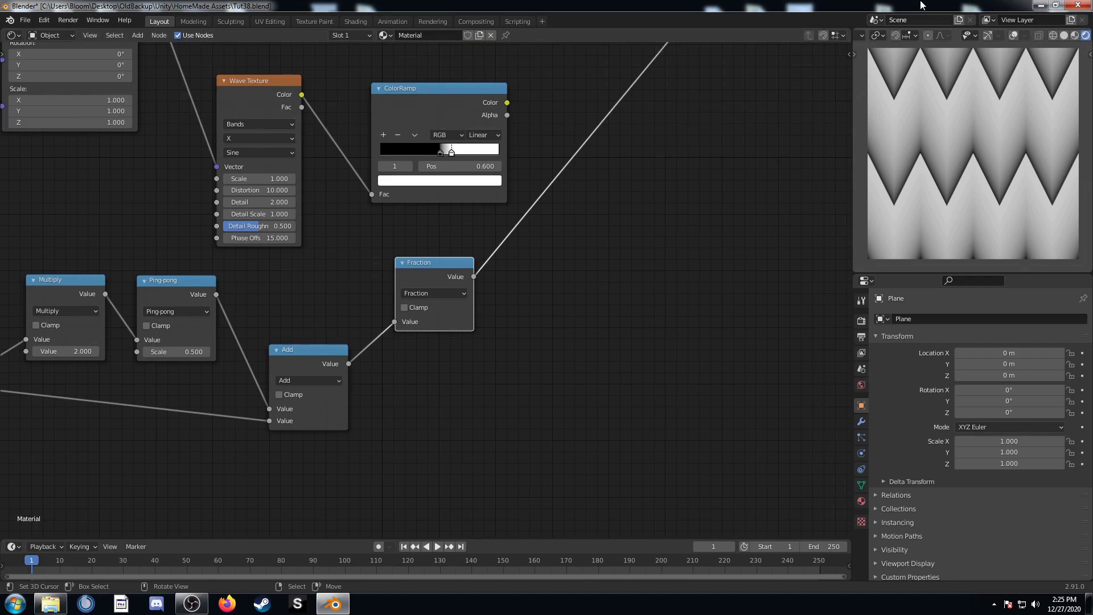
Insert a copy of the Multiply node between Add and Fraction with value 1
drag(442, 269, 553, 271)
click(53, 279)
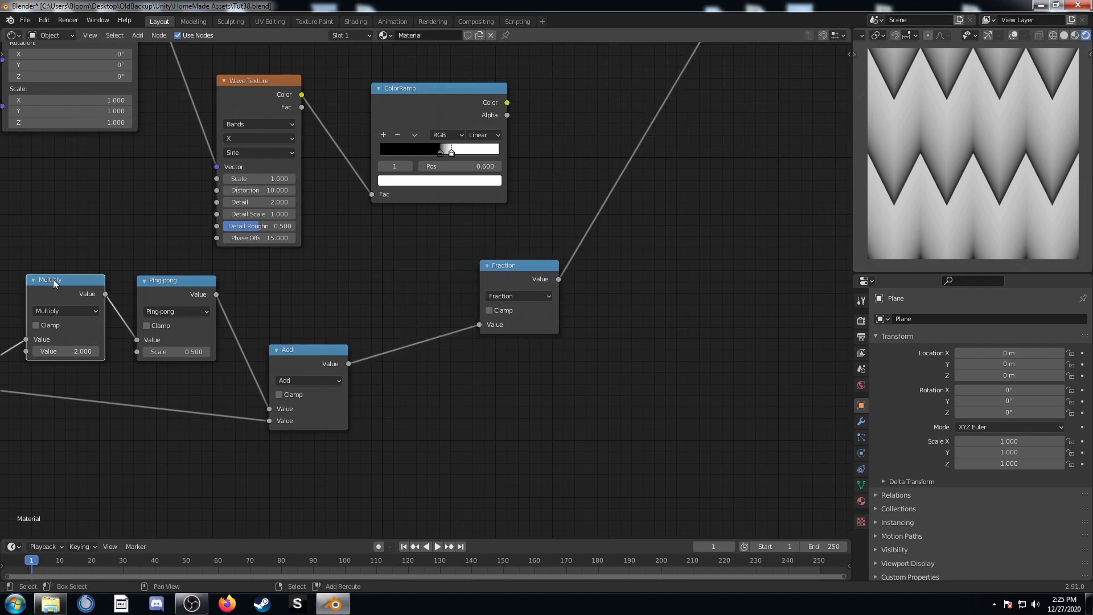
key(shift+d)
click(427, 340)
click(437, 381)
text(1)
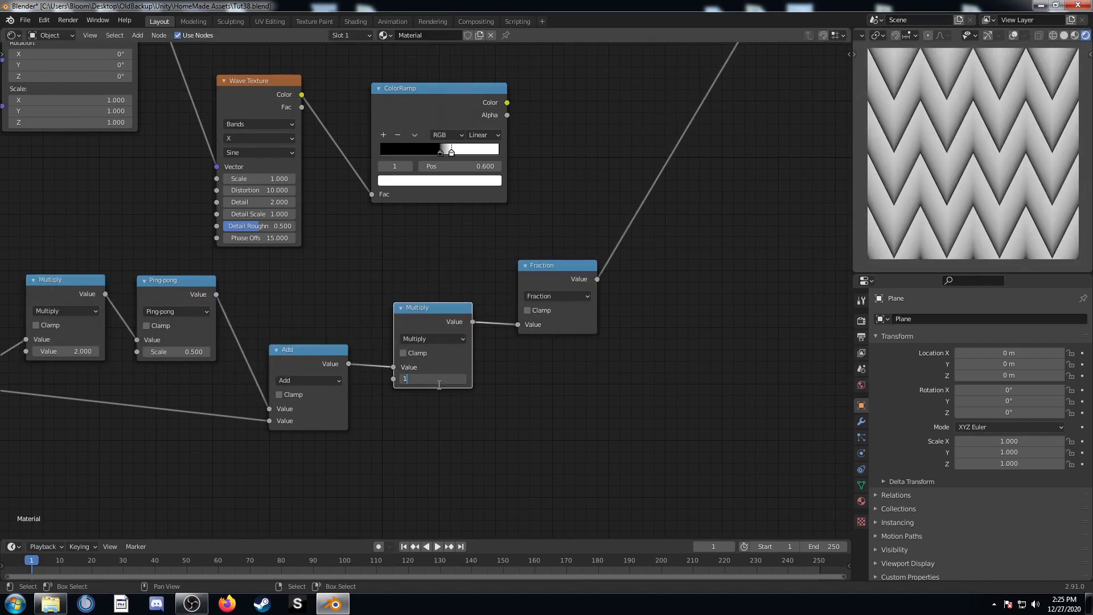
key(Return)
middle_drag(123, 369, 210, 333)
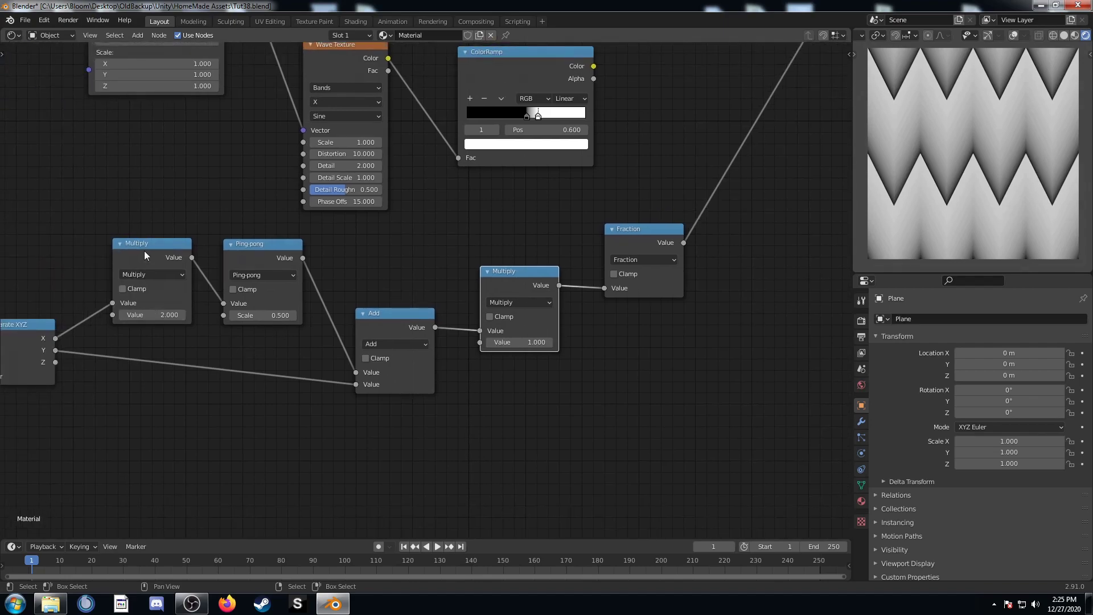
Test other Multiply and Ping-pong scale values, reverting to Ping-pong 0.5 and multiplier 1
drag(144, 255, 140, 251)
mouse_move(165, 310)
mouse_down()
mouse_move(188, 310)
mouse_move(165, 311)
mouse_up()
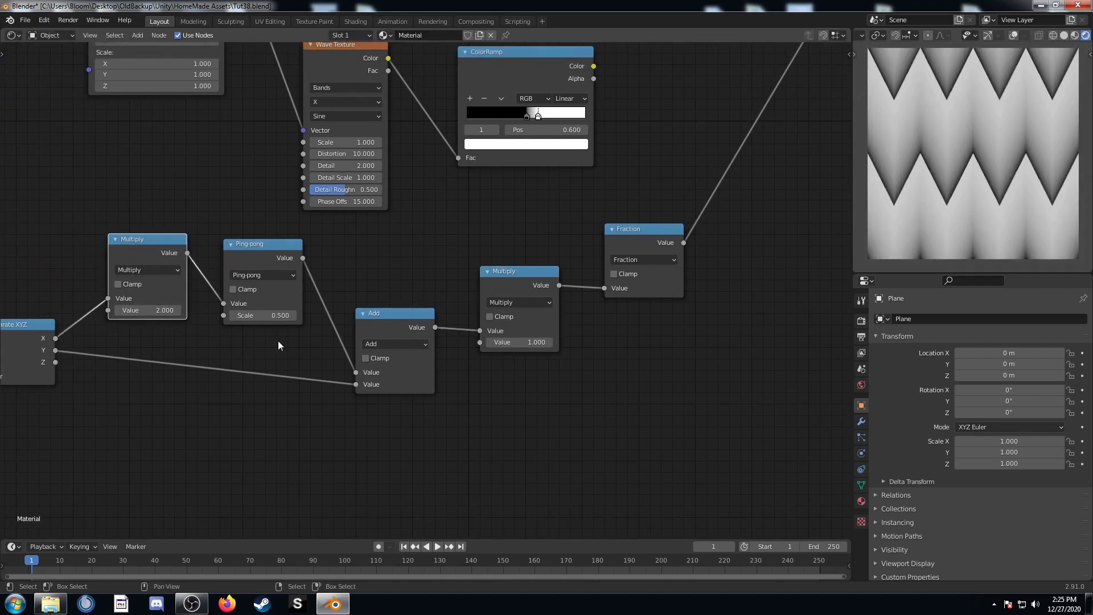
drag(266, 312, 279, 312)
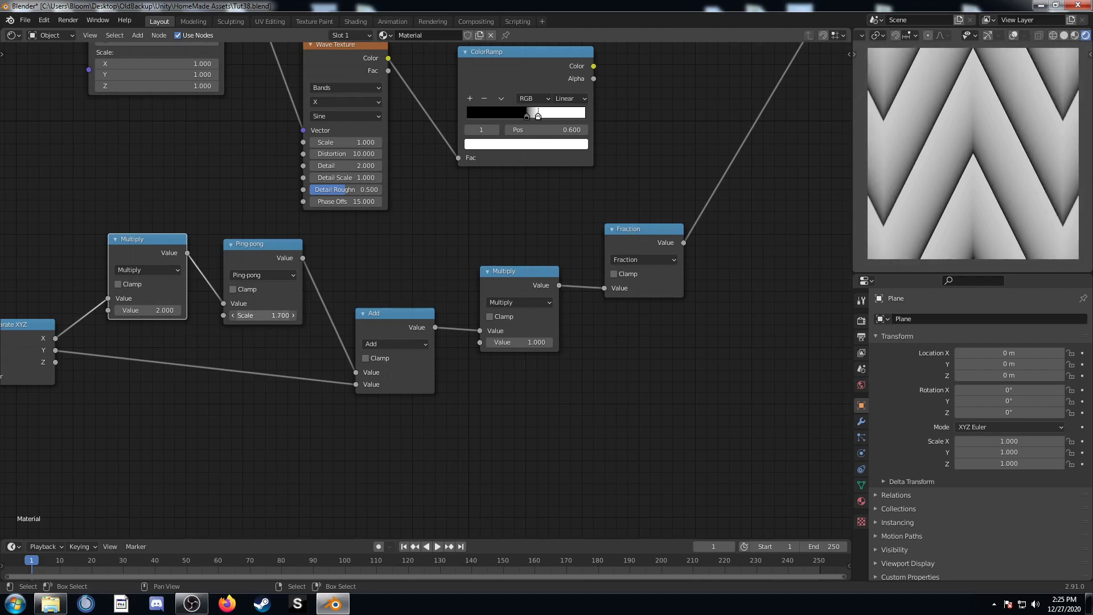
key(Escape)
mouse_move(527, 341)
mouse_down()
mouse_move(545, 341)
mouse_move(520, 342)
mouse_up()
key(ctrl+z)
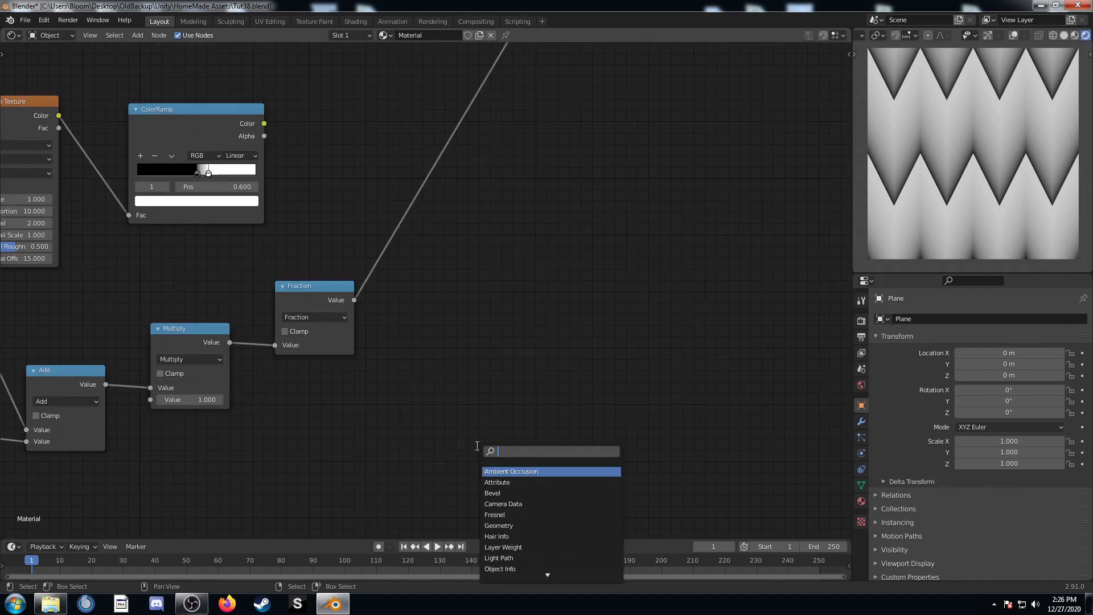
Add a ColorRamp after Fraction with Constant interpolation and its white stop at 0.6
text(ramp)
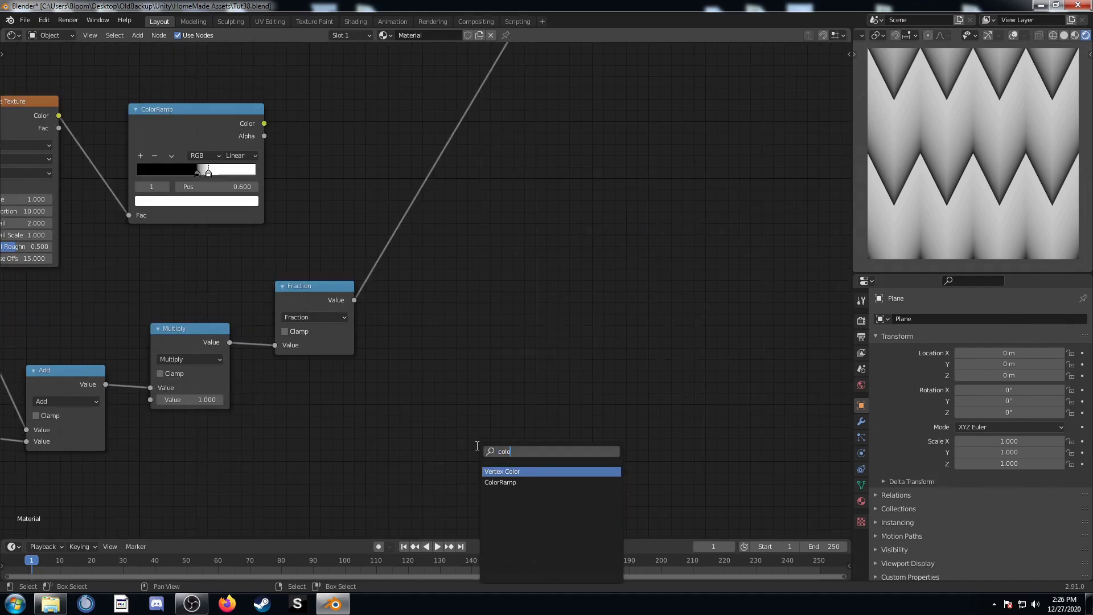
key(Return)
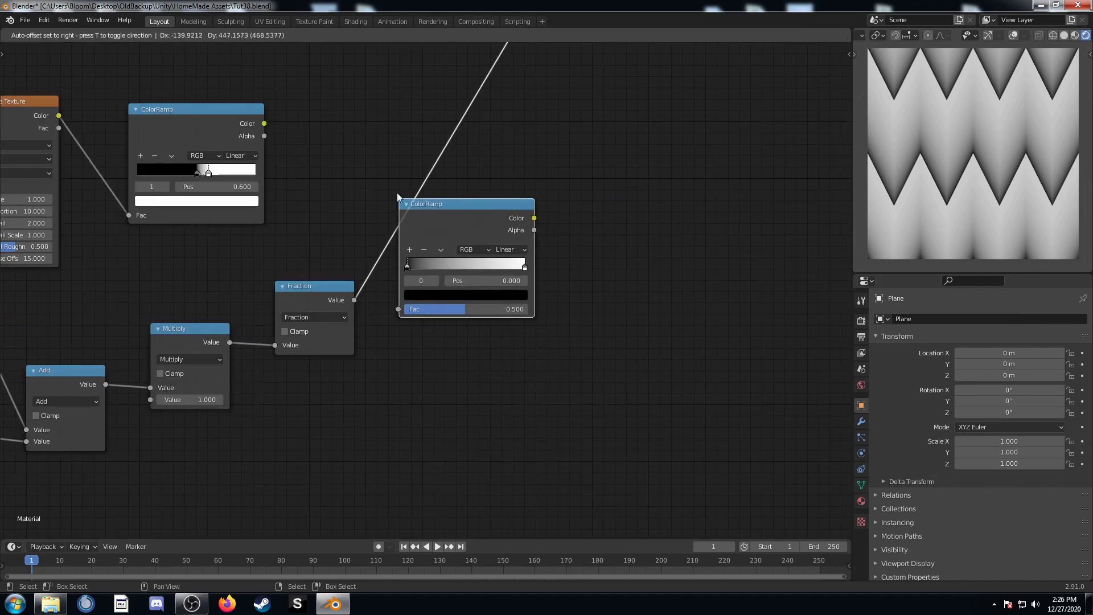
click(398, 192)
scroll(418, 216, up, 2)
click(556, 238)
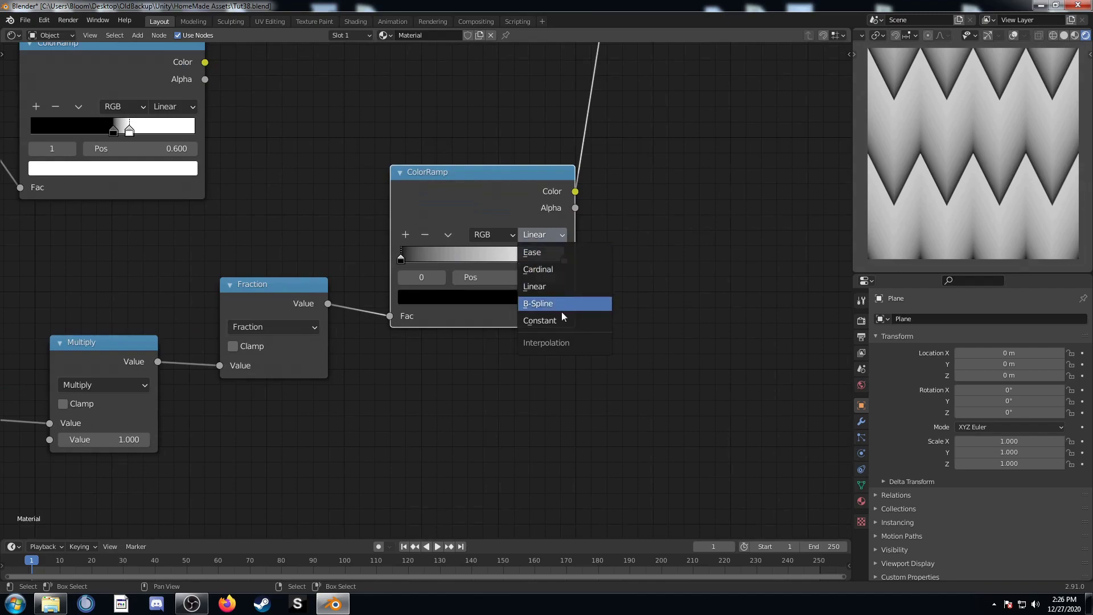
click(559, 324)
click(564, 260)
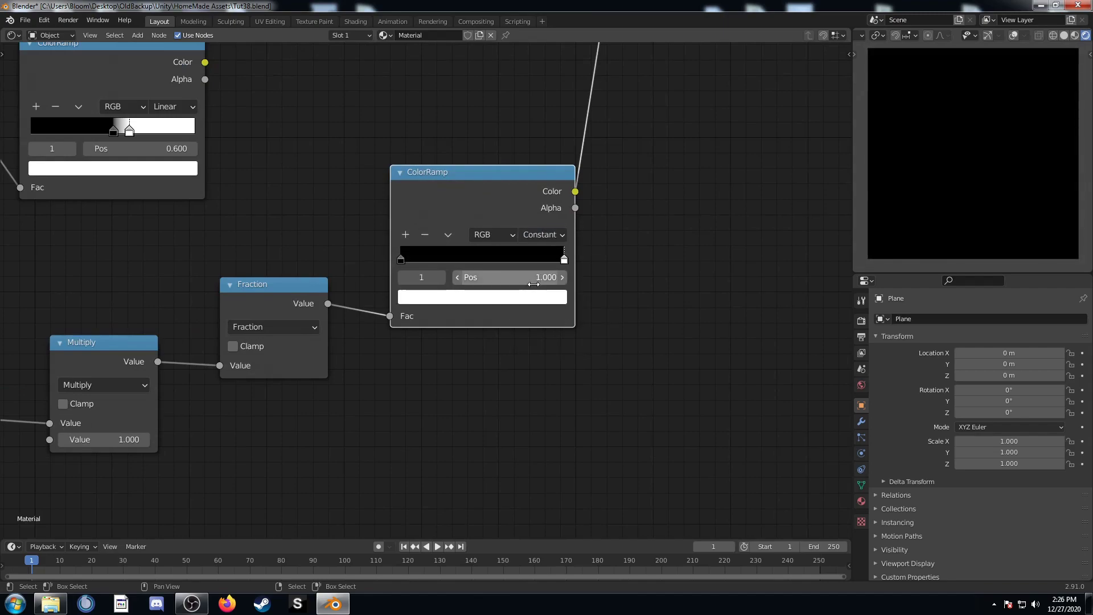
click(546, 281)
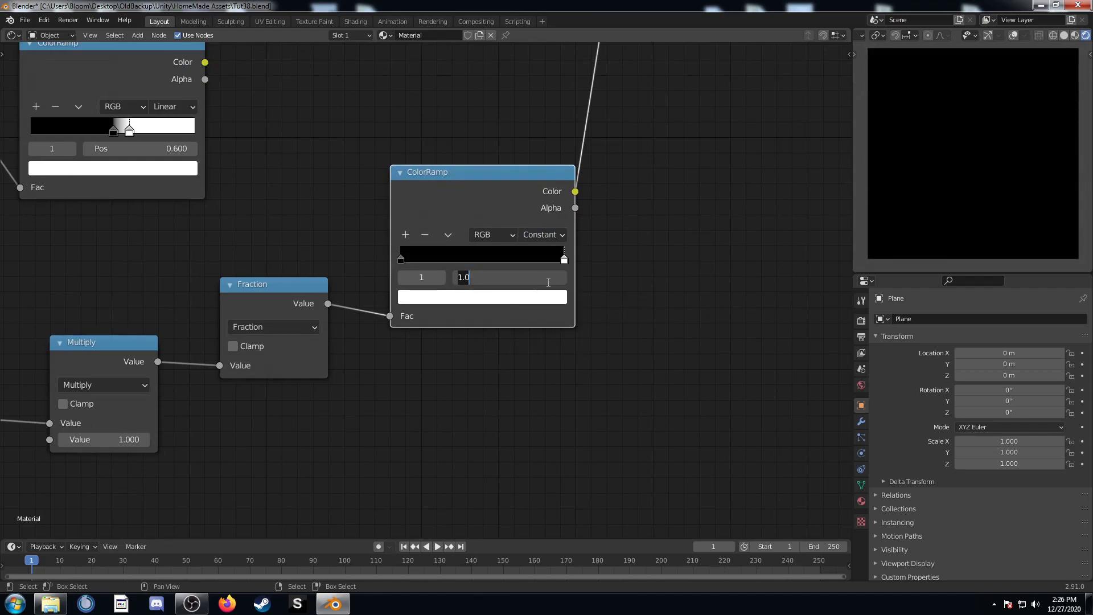
key(Return)
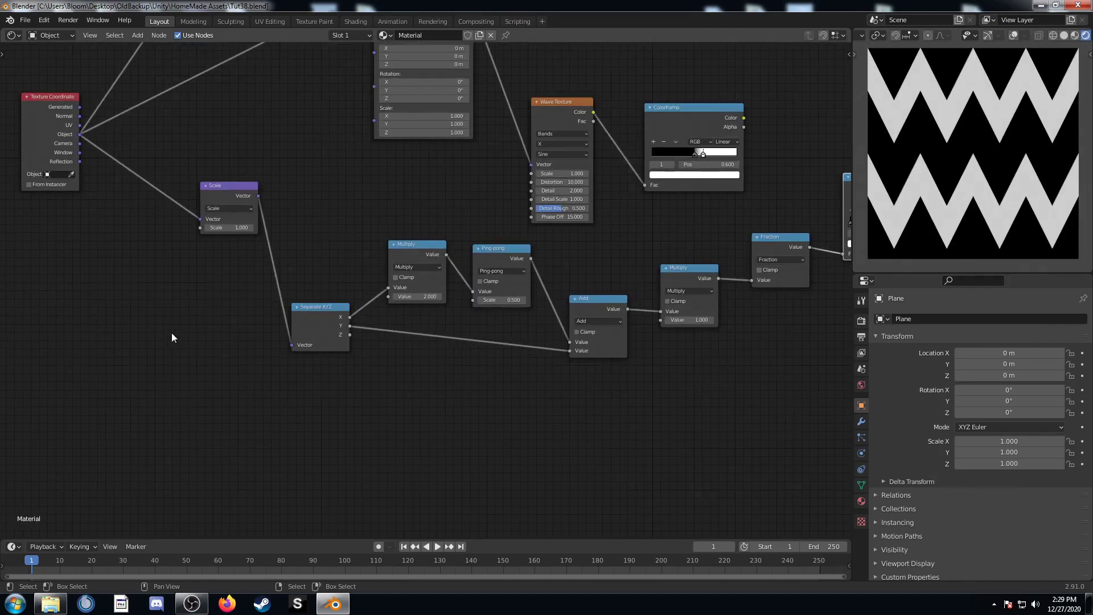
Insert a copy of the Noise Texture between Texture Coordinate and Scale, with Scale 1.000
scroll(172, 333, up, 2)
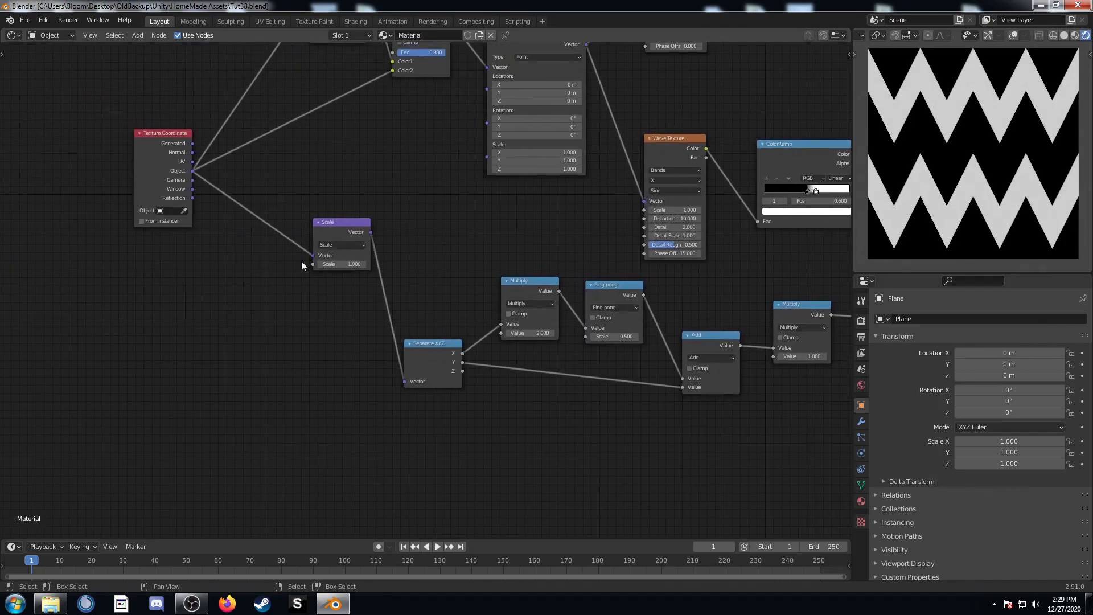
drag(301, 260, 354, 398)
ctrl+scroll(336, 376, left, 5)
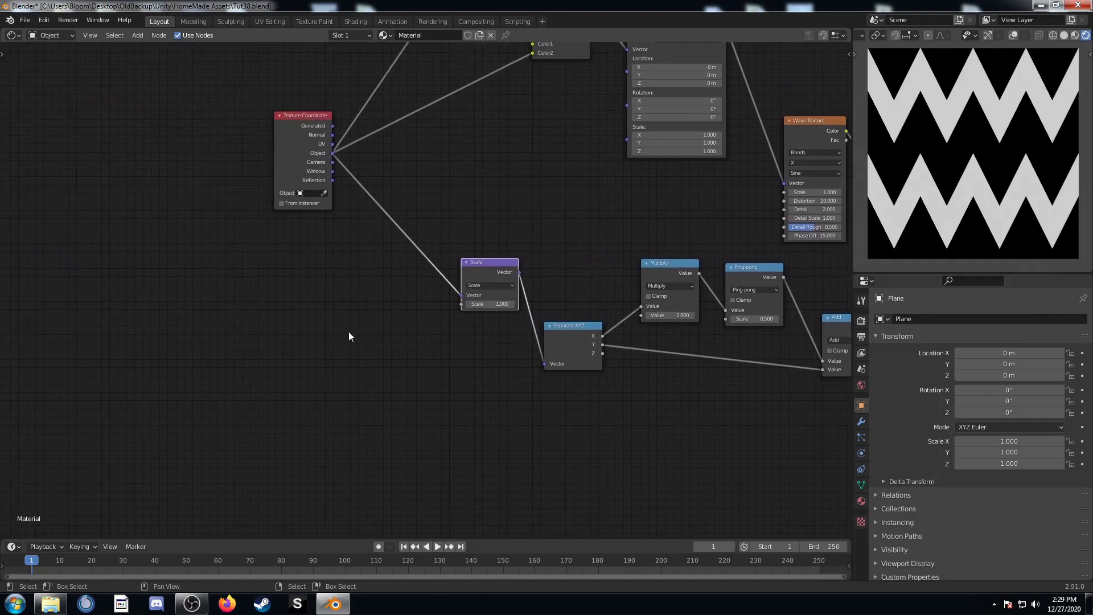
shift+scroll(398, 256, up, 5)
ctrl+scroll(399, 256, right, 4)
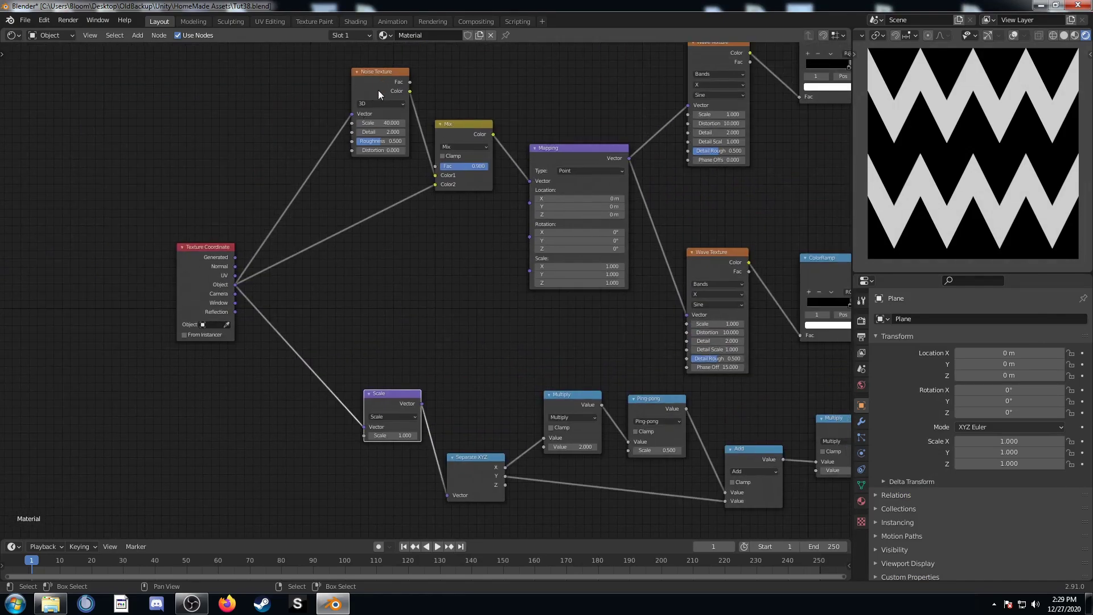
click(380, 78)
key(shift+d)
click(295, 299)
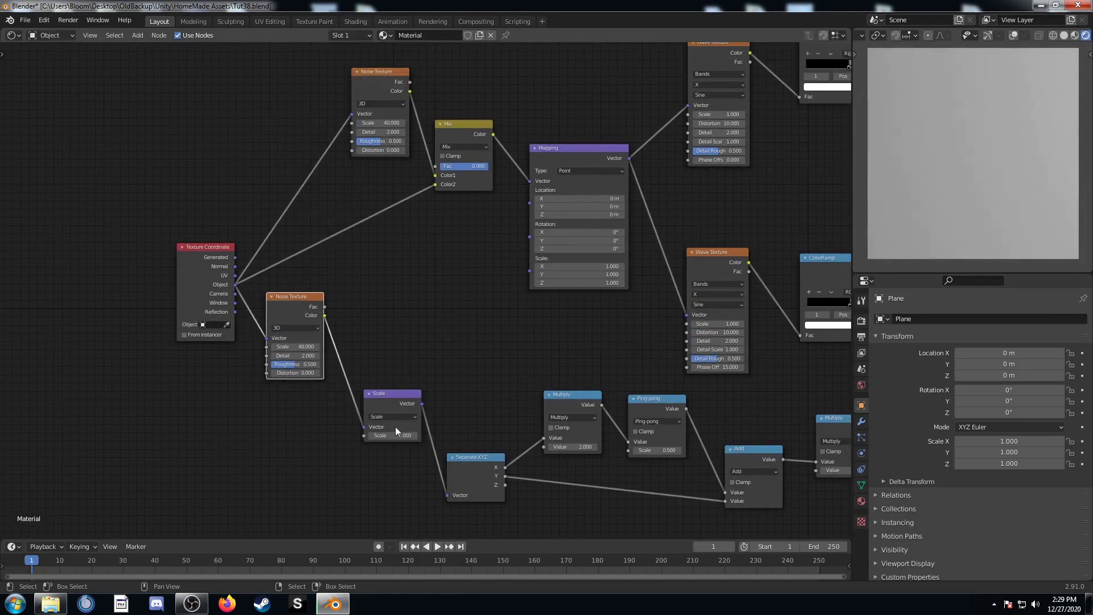
scroll(395, 426, up, 3)
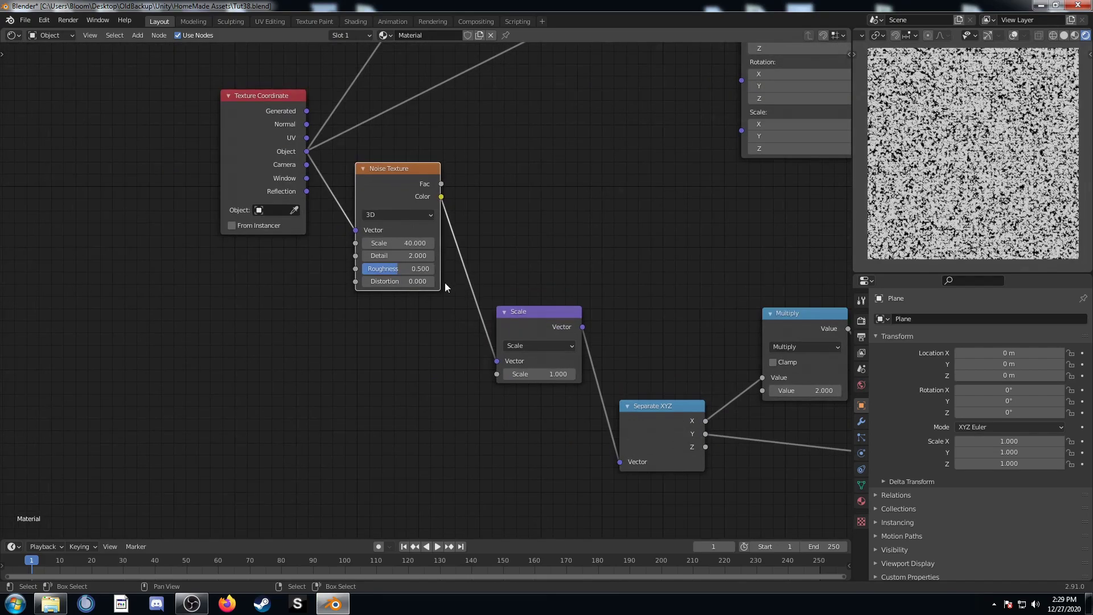
ctrl+scroll(404, 290, right, 2)
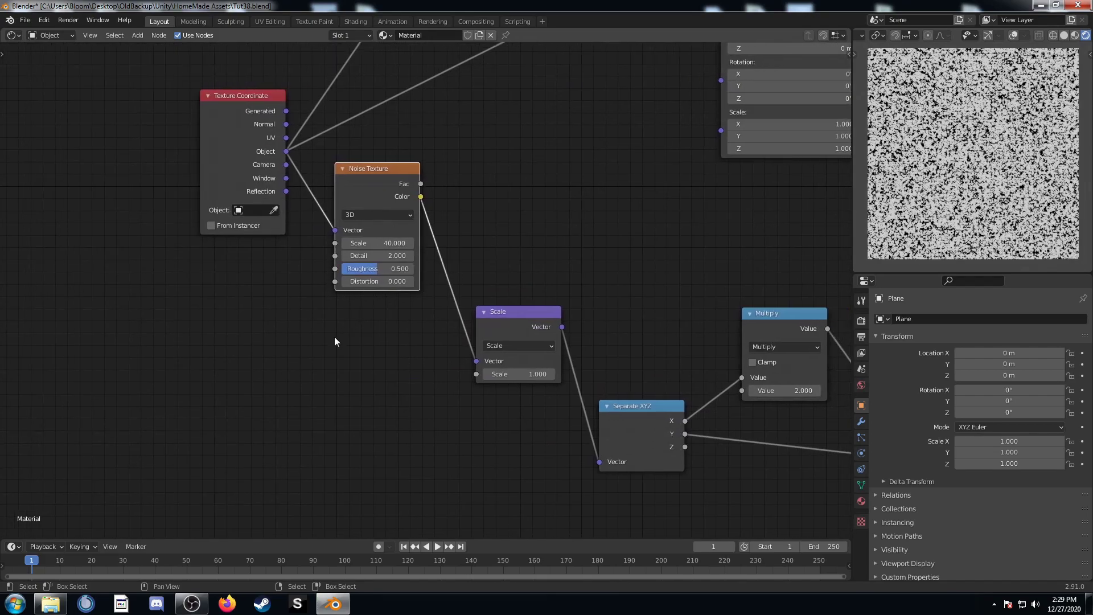
double_click(387, 244)
text(1)
key(Return)
scroll(507, 262, down, 5)
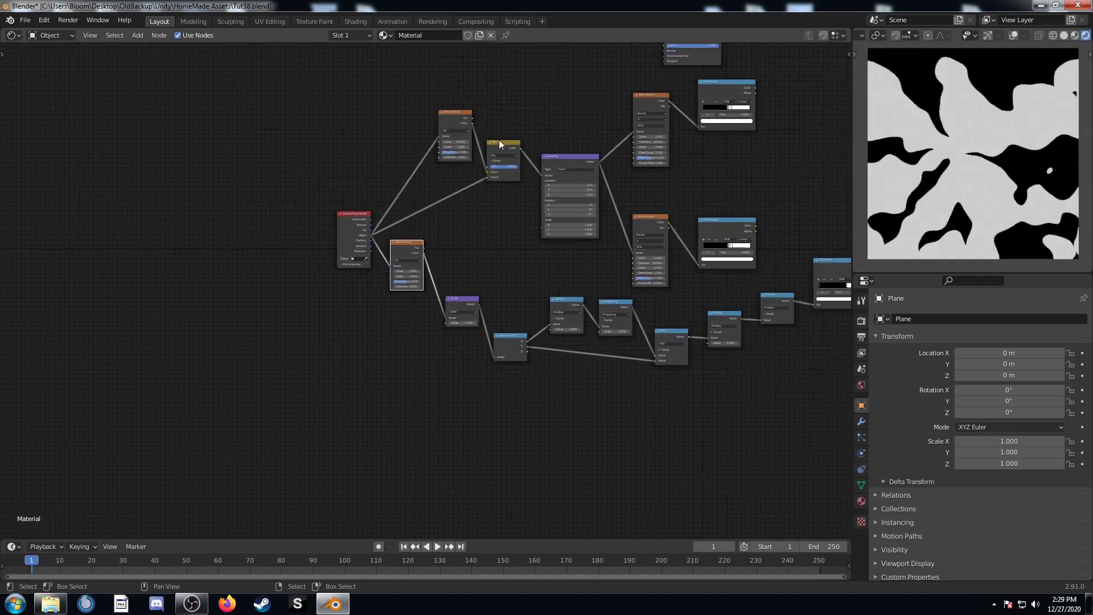
Add a Mix node after the new noise, with Object coordinates in Color2 and Fac 0.500
click(497, 151)
key(shift+d)
click(451, 269)
scroll(409, 306, up, 4)
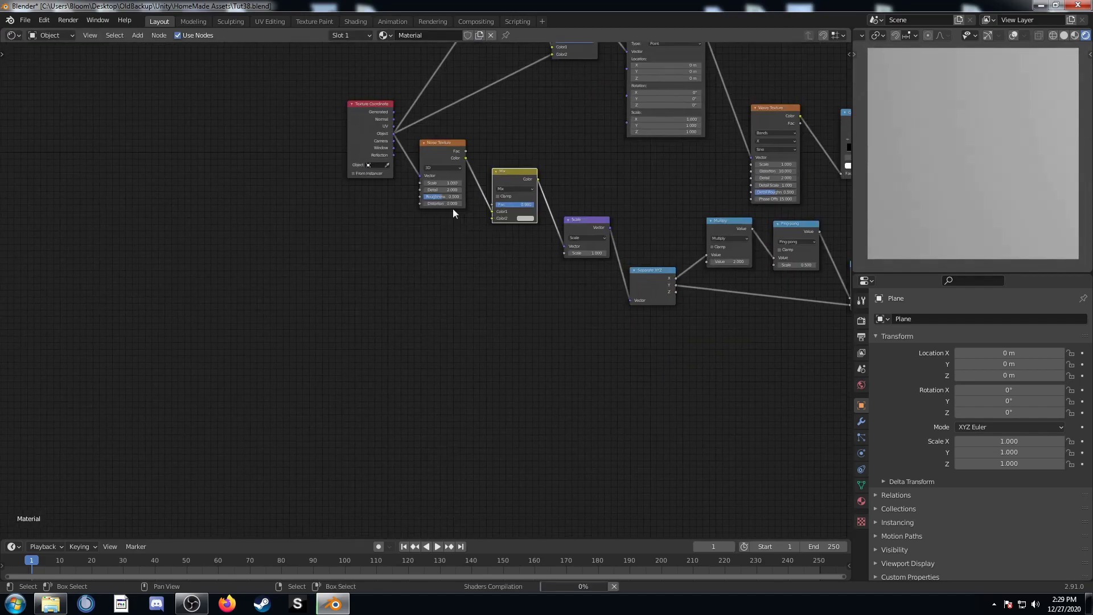
drag(453, 150, 463, 137)
drag(394, 134, 500, 232)
scroll(500, 232, up, 3)
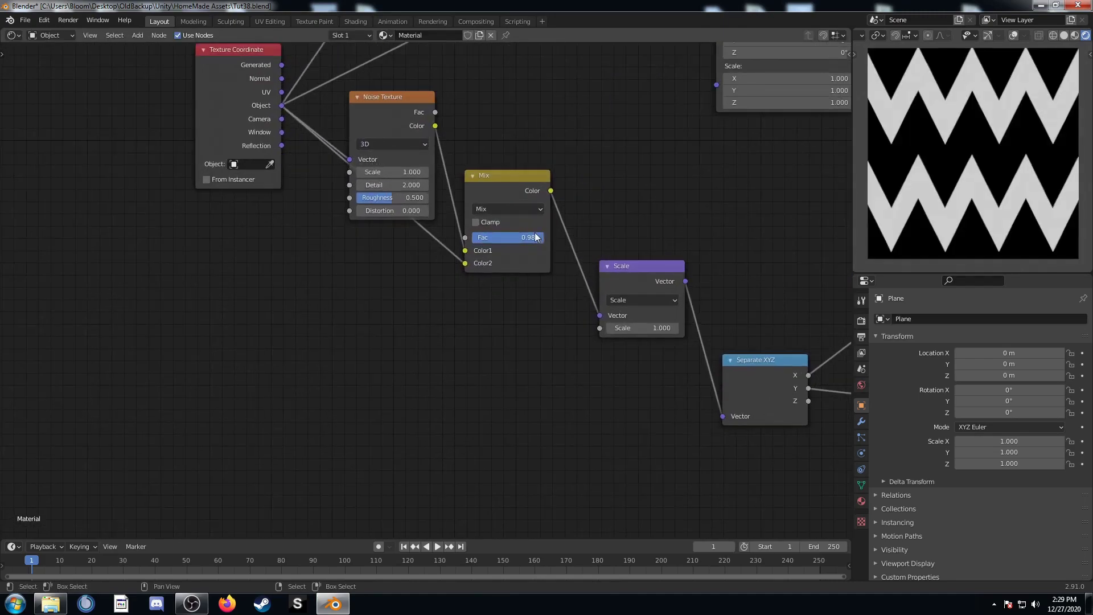
click(517, 239)
text(.5)
key(Return)
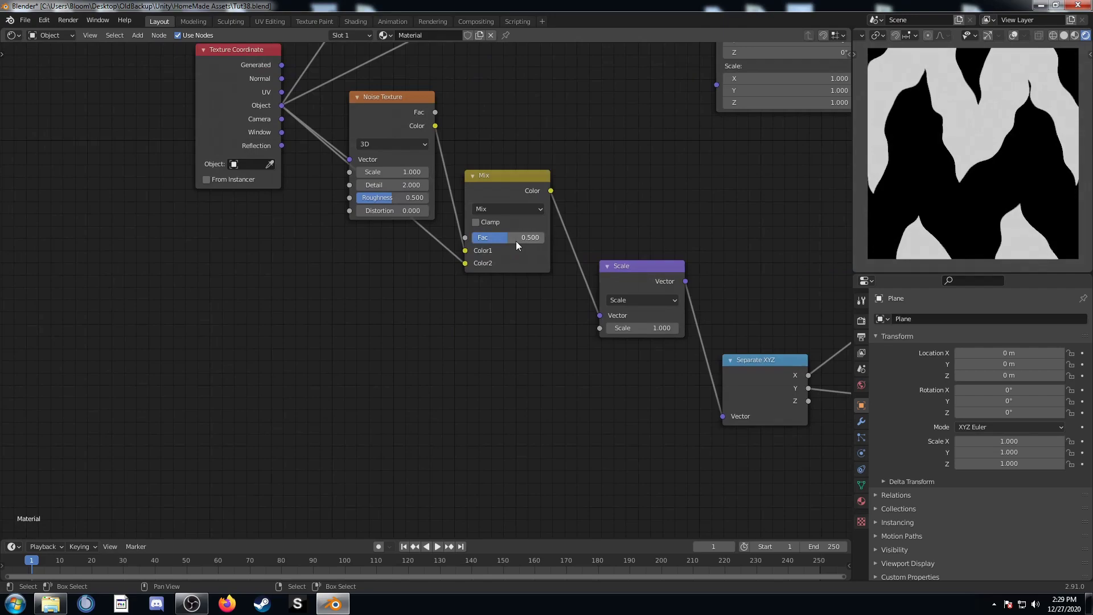
scroll(540, 278, down, 4)
Insert a Mix node copy between the noise Mix and Scale, with blend mode Subtract
key(shift+d)
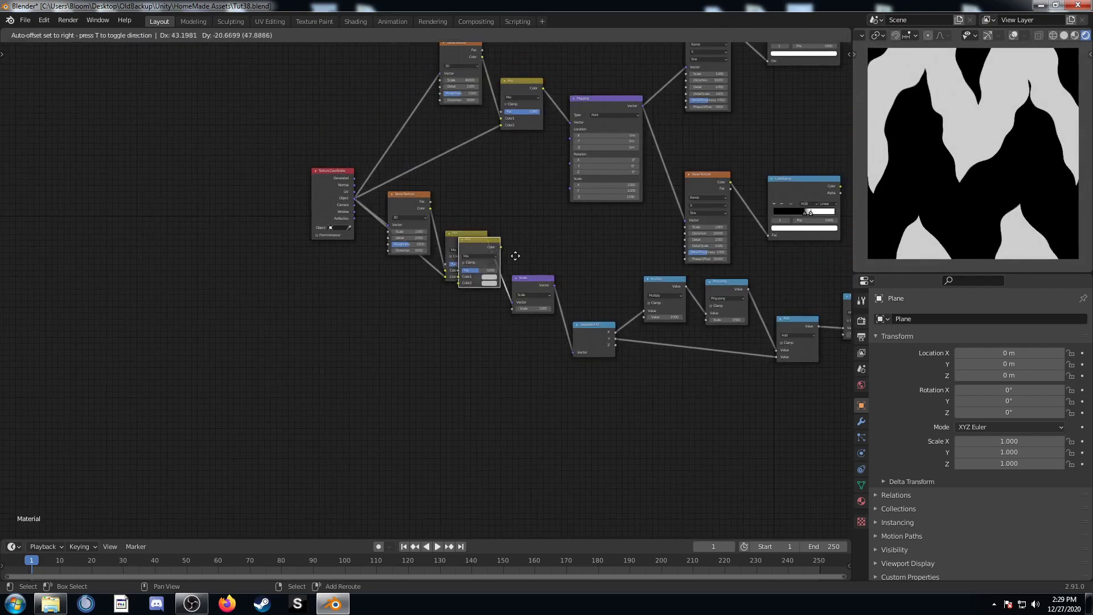
click(526, 257)
scroll(494, 302, up, 2)
scroll(495, 302, up, 2)
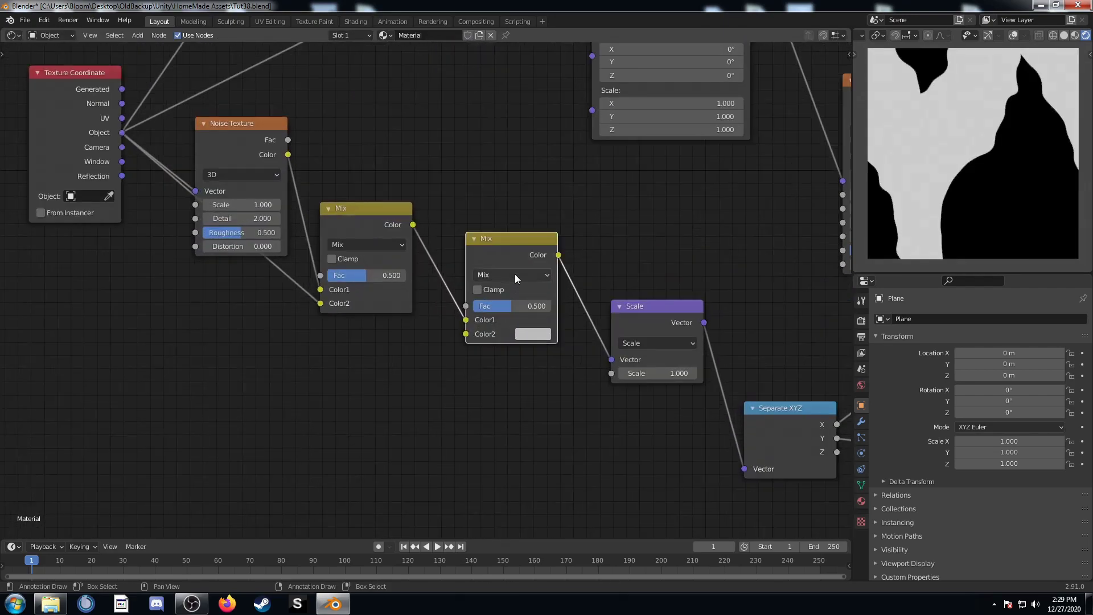
click(515, 274)
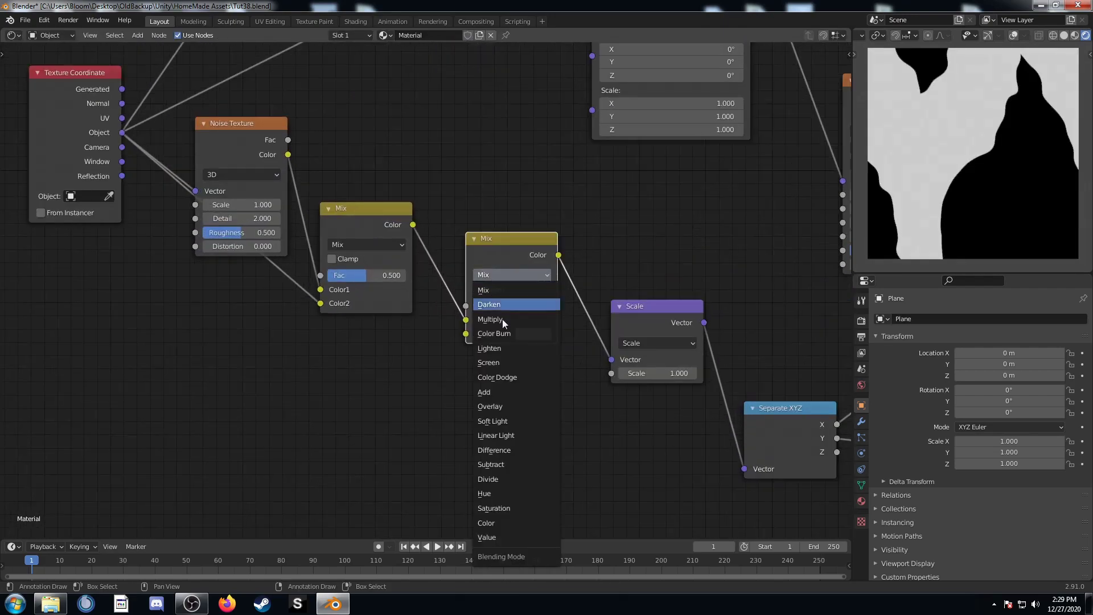
click(511, 463)
scroll(448, 432, down, 4)
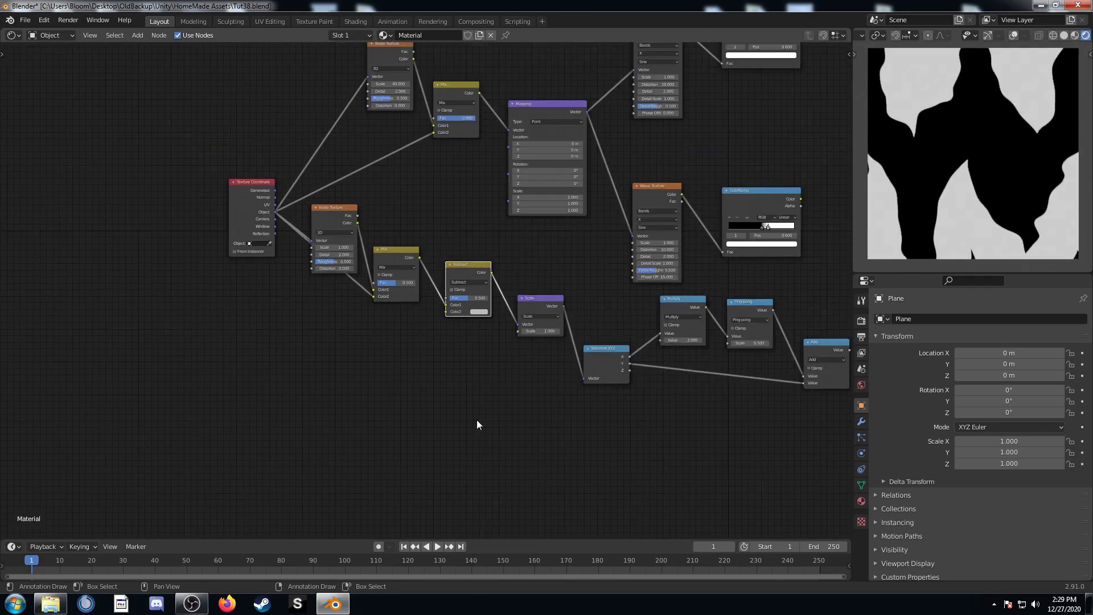
mouse_move(428, 279)
mouse_down()
mouse_move(408, 280)
mouse_move(448, 279)
mouse_move(427, 279)
mouse_up()
scroll(427, 281, up, 2)
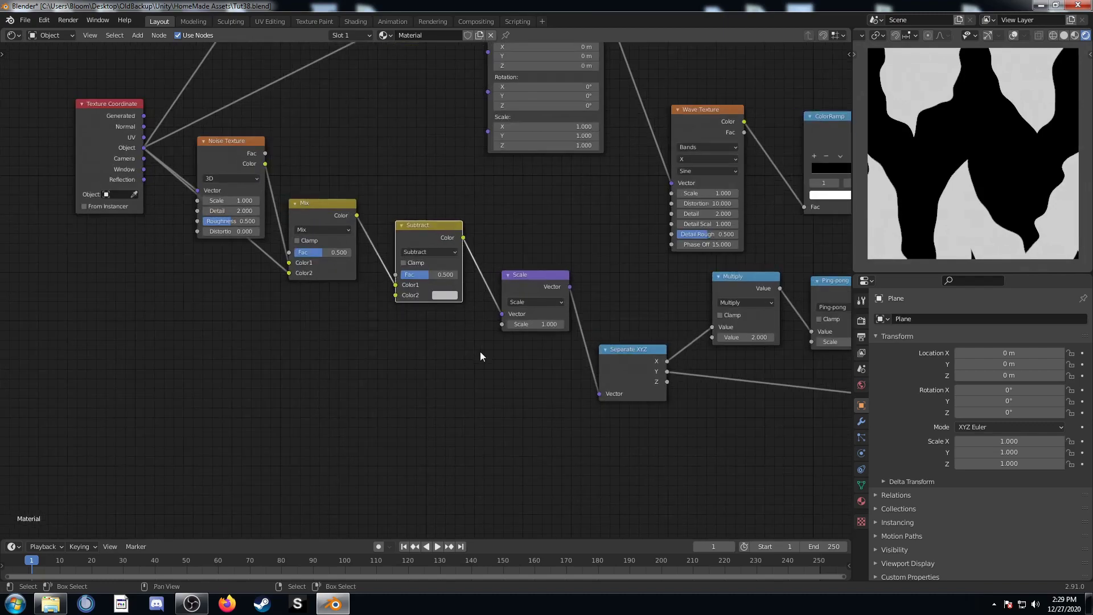
scroll(386, 415, down, 3)
Move both wave ColorRamps further right and nudge the constant ramp up slightly
scroll(442, 427, down, 1)
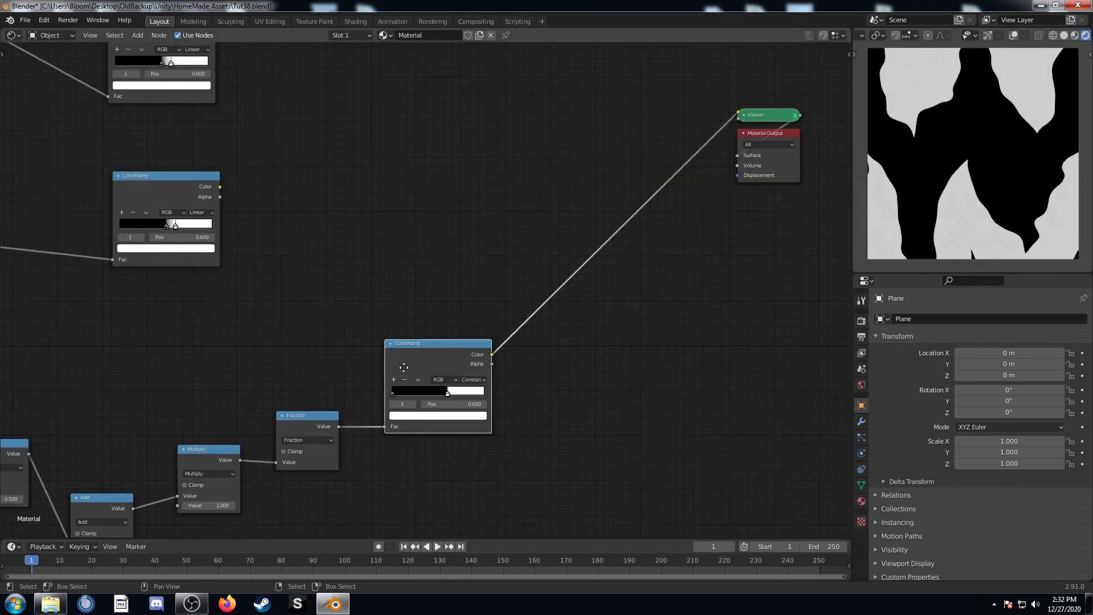
drag(404, 367, 406, 359)
scroll(442, 329, down, 2)
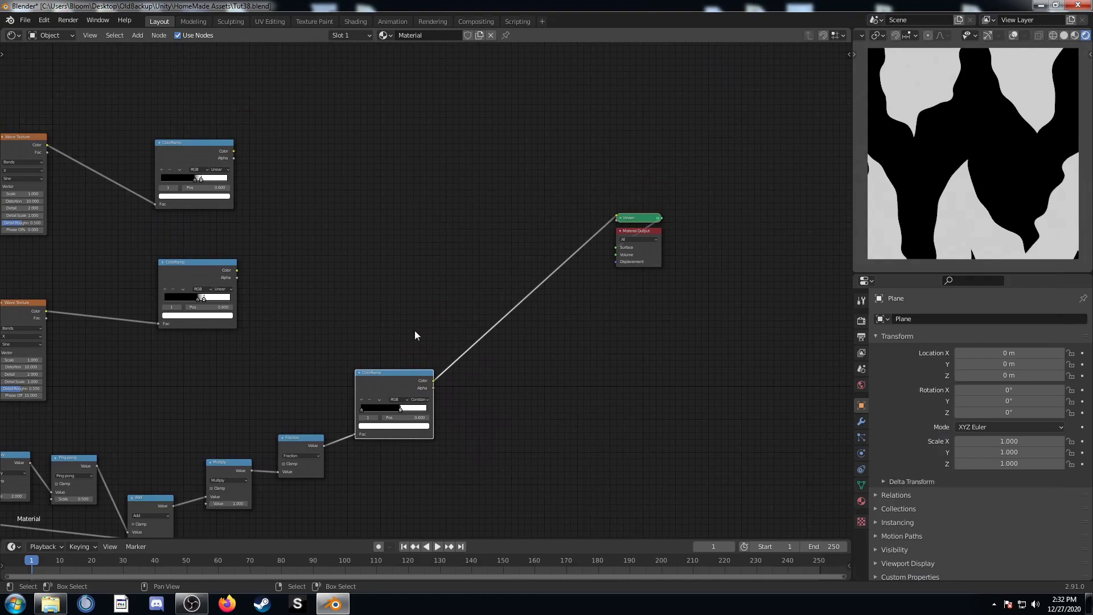
drag(132, 117, 320, 311)
key(g)
click(374, 319)
scroll(323, 306, up, 2)
middle_drag(255, 295, 338, 318)
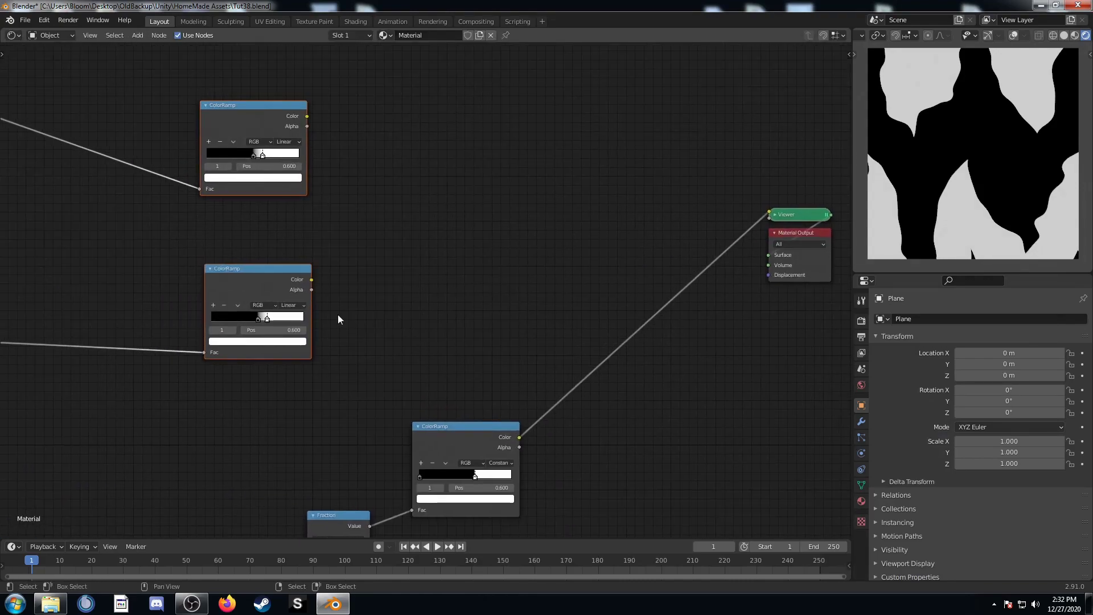
Join the two wave ColorRamps with a Mix node driven by the constant ramp, and preview it
click(263, 282)
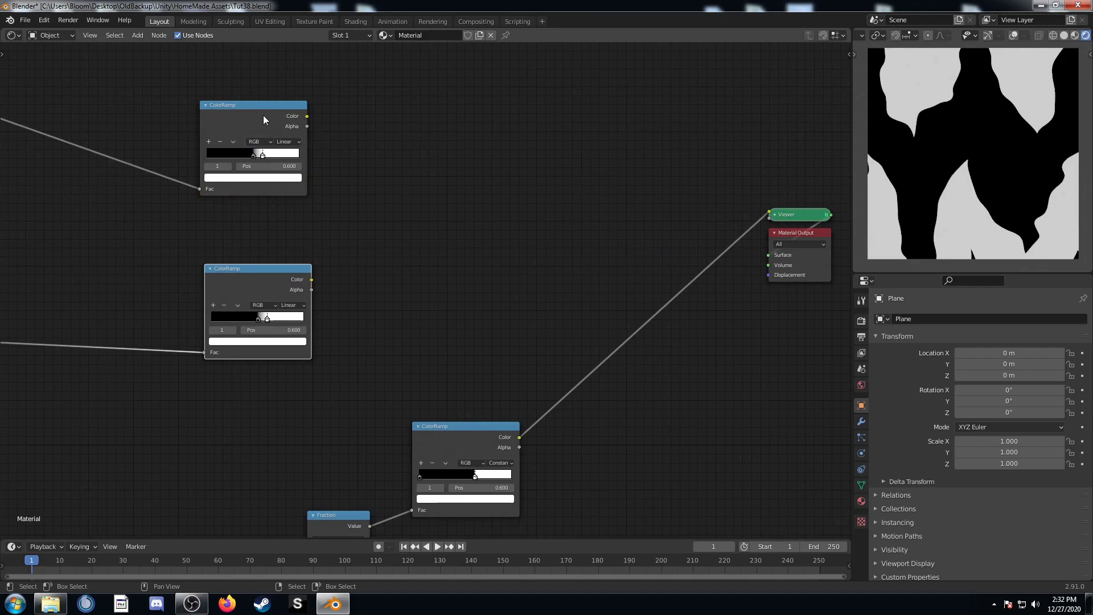
ctrl+shift+right_drag(263, 117, 260, 295)
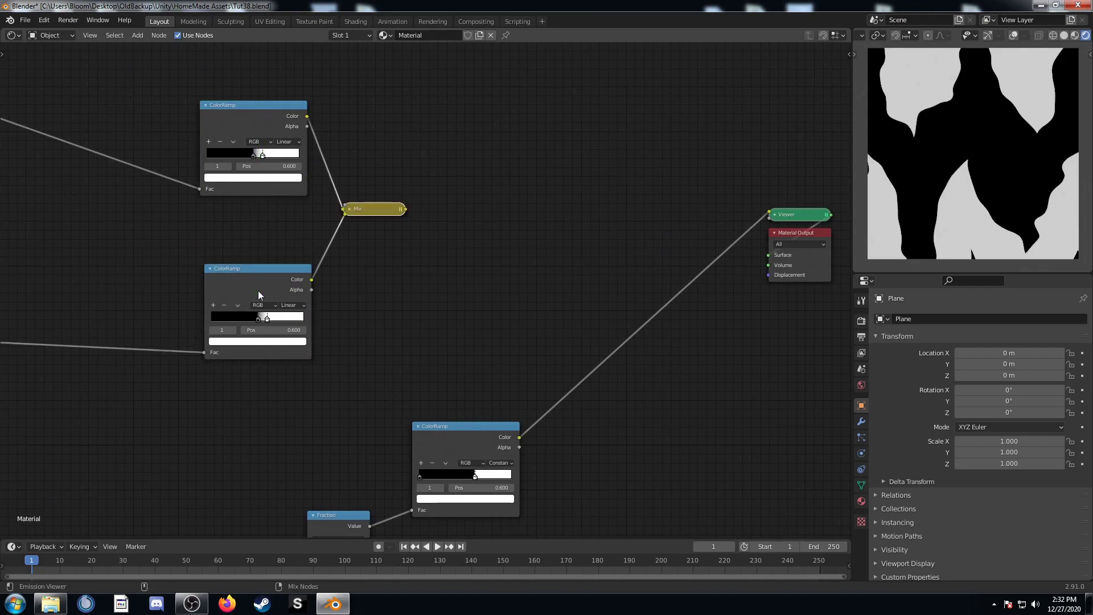
drag(375, 210, 548, 223)
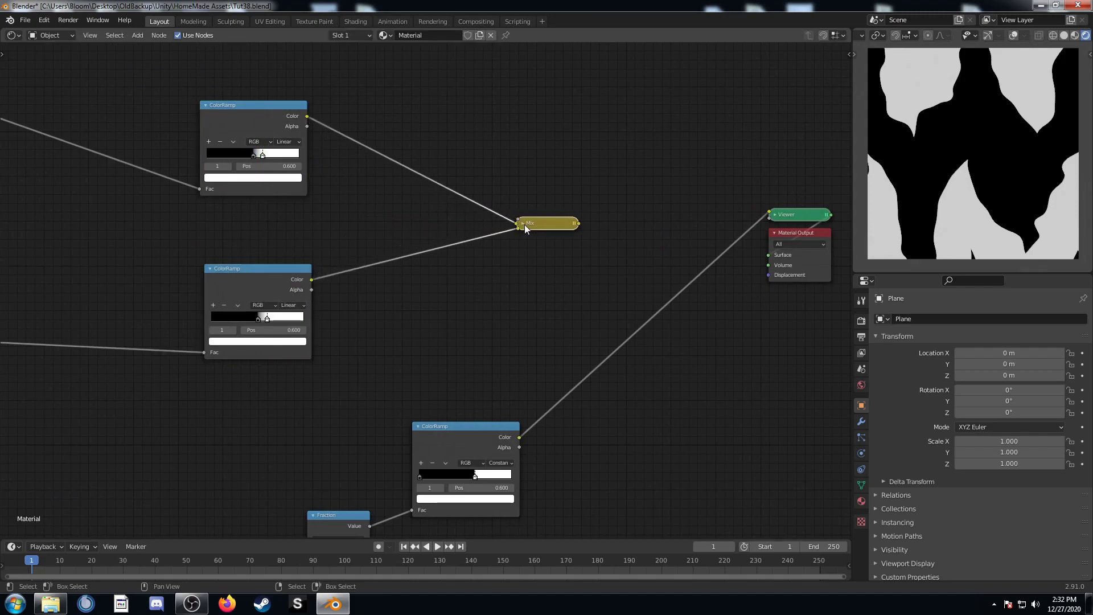
click(523, 223)
scroll(562, 280, up, 2)
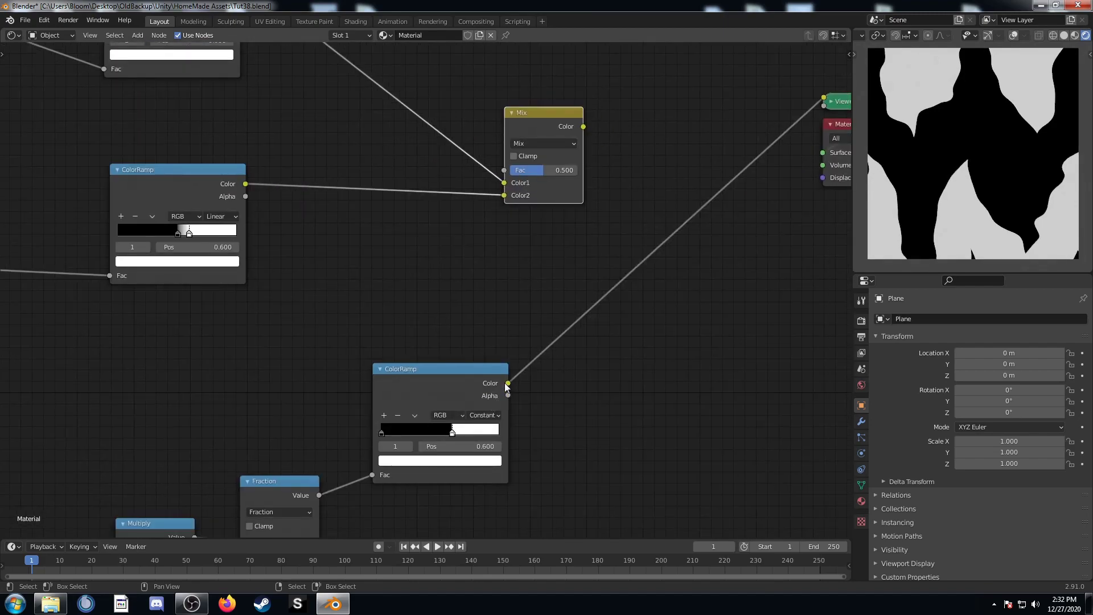
drag(505, 384, 504, 181)
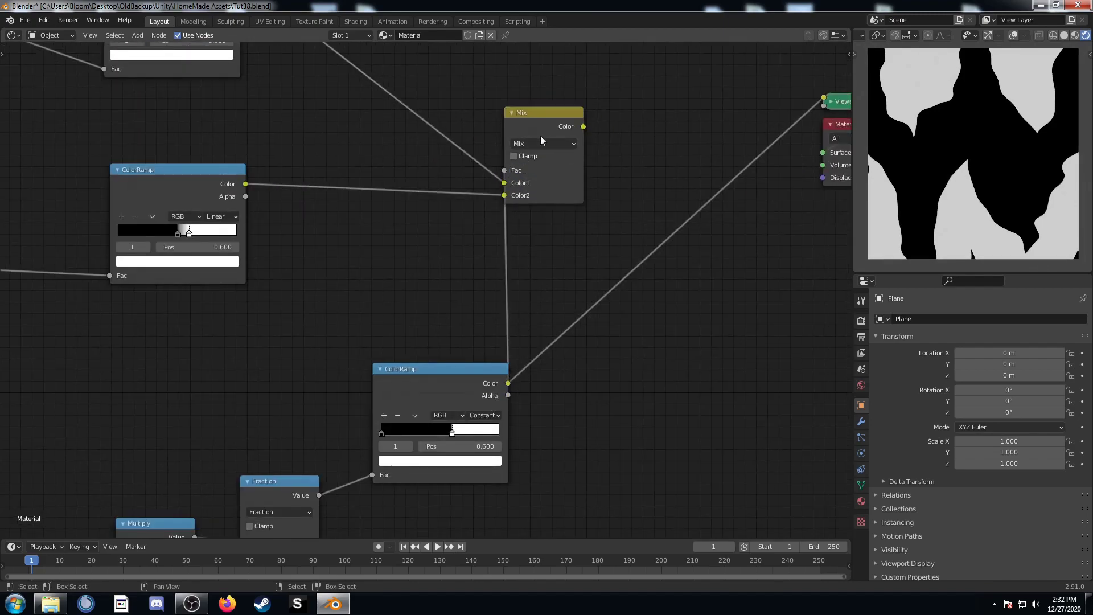
ctrl+shift+click(554, 117)
middle_drag(627, 327, 545, 325)
scroll(547, 302, down, 2)
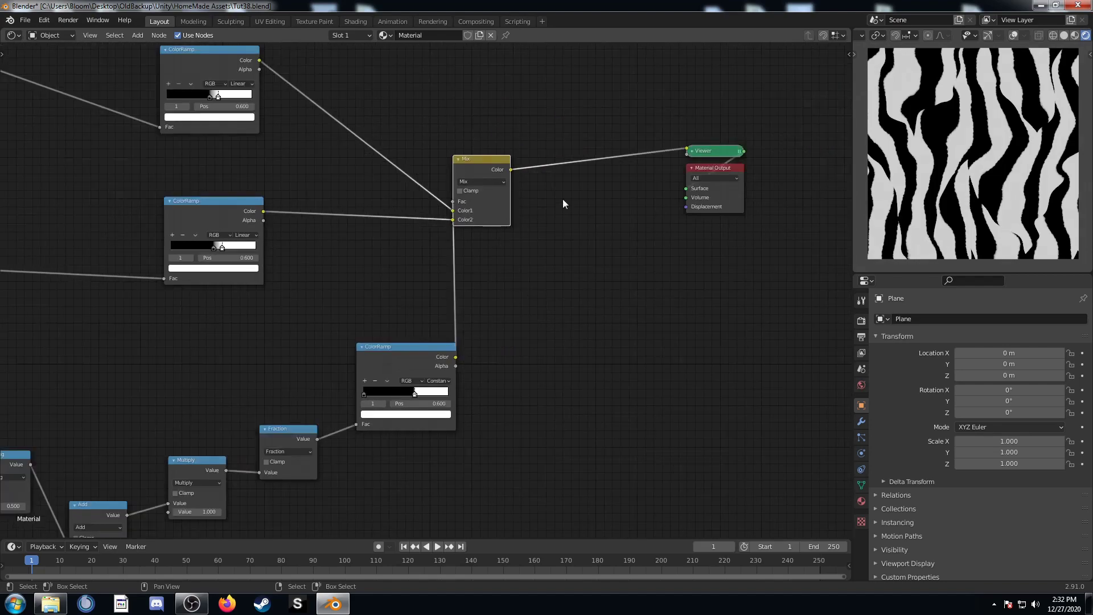
middle_drag(624, 254, 632, 223)
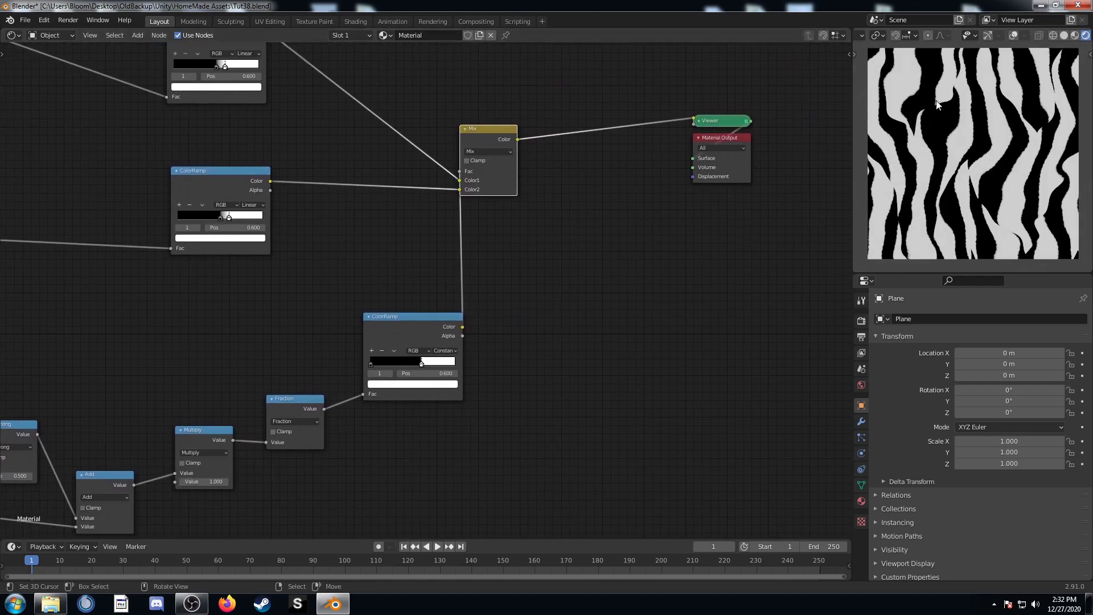
middle_drag(490, 409, 530, 356)
middle_drag(442, 280, 439, 326)
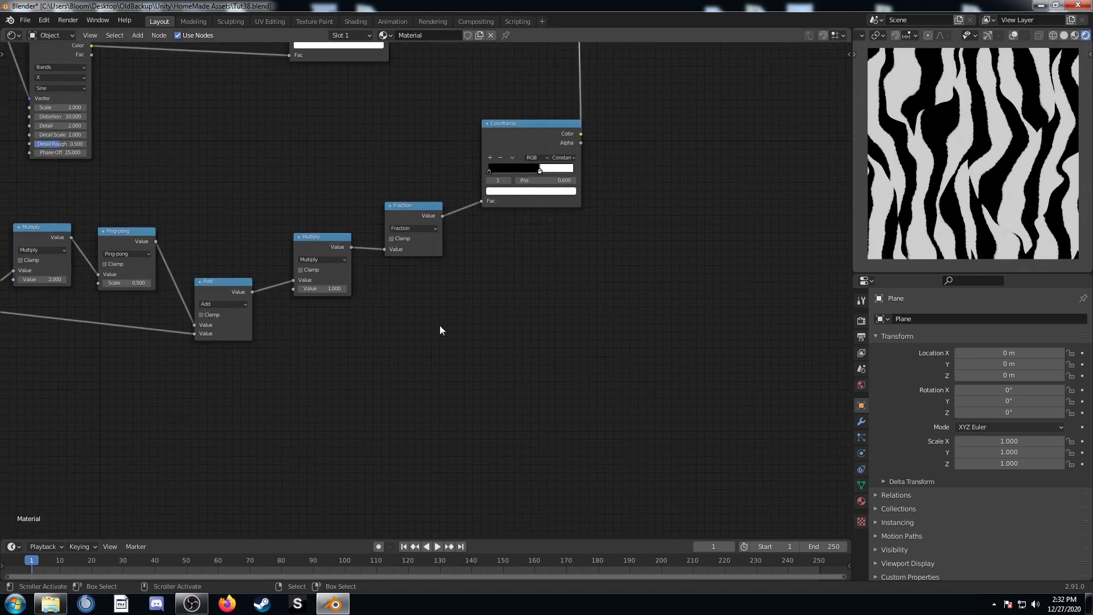
Duplicate the Multiply, Fraction and constant ColorRamp chain below the original
drag(294, 331, 602, 118)
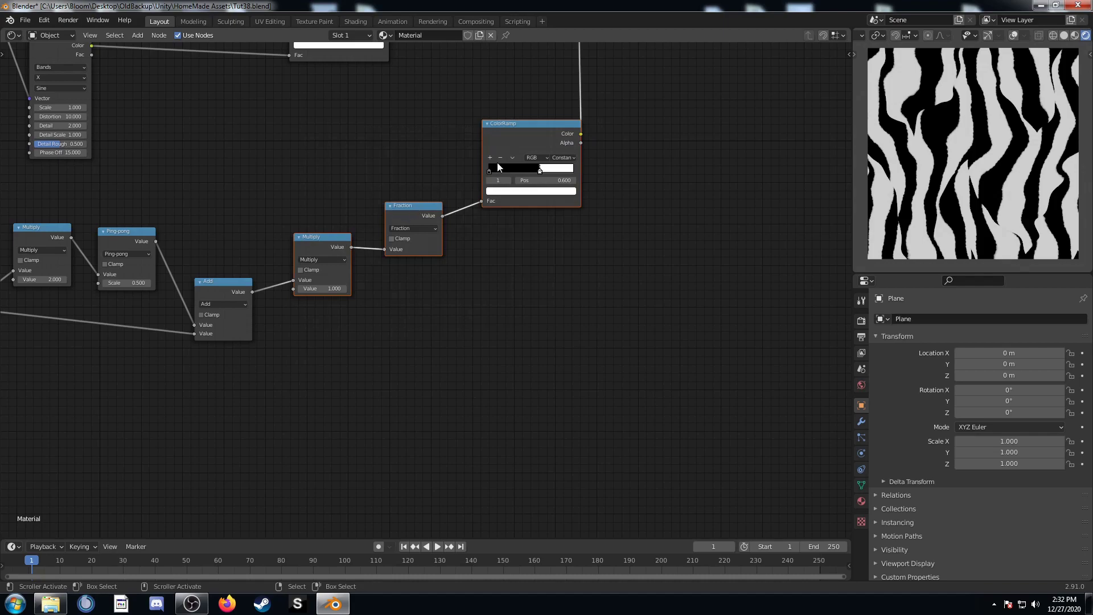
key(shift+d)
click(511, 271)
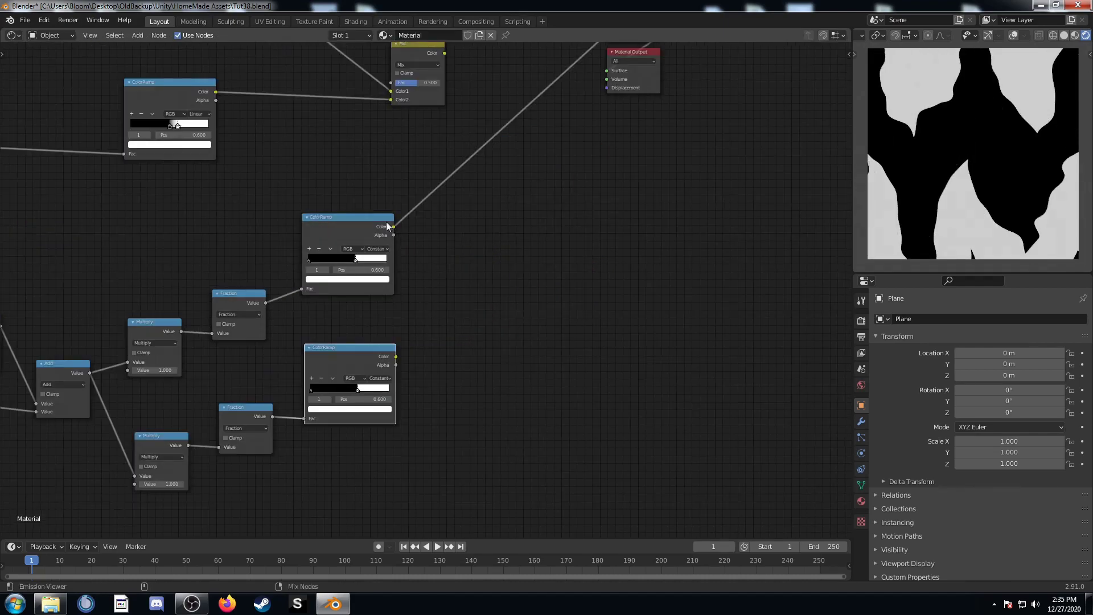
Combine both constant ColorRamps through a new, expanded Mix node
ctrl+shift+right_drag(374, 228, 381, 362)
drag(454, 301, 507, 301)
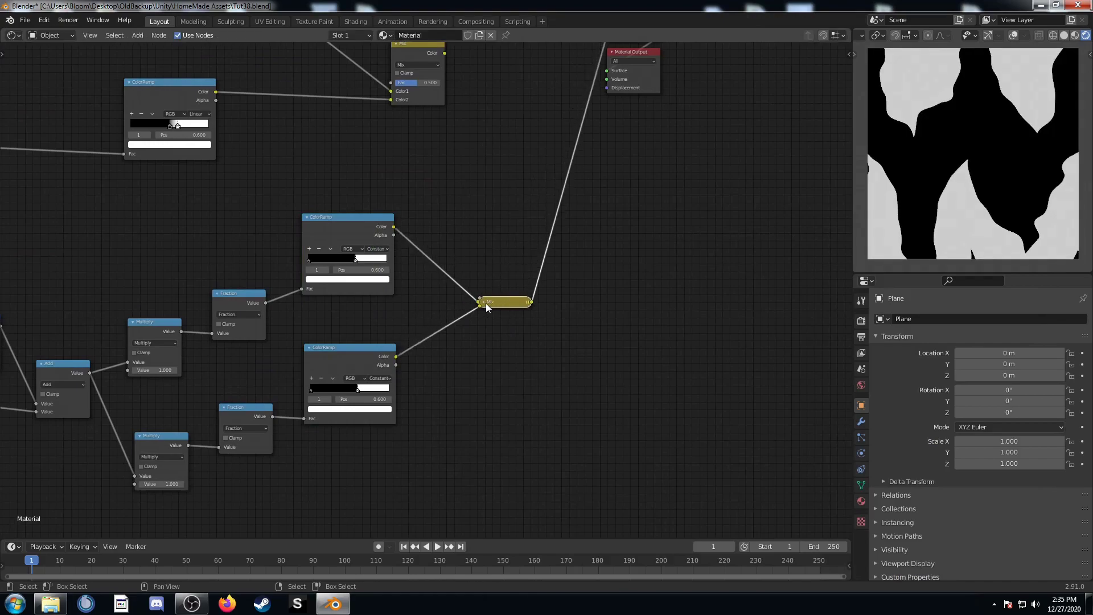
click(487, 301)
scroll(488, 304, up, 1)
scroll(486, 403, up, 1)
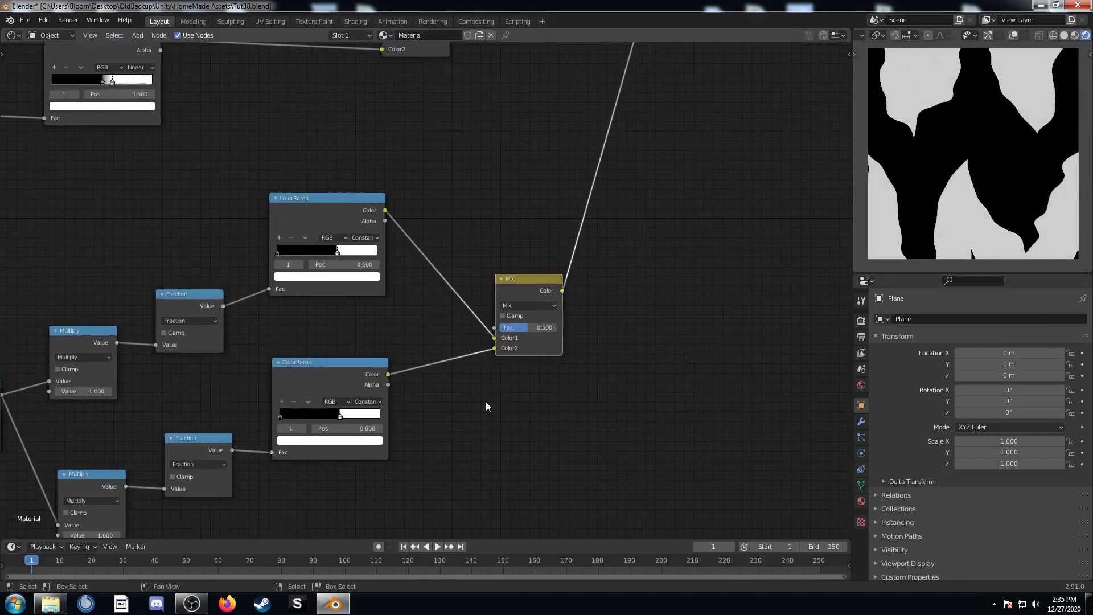
Set the lower ColorRamp's white stop position to 0.600
drag(329, 438, 292, 438)
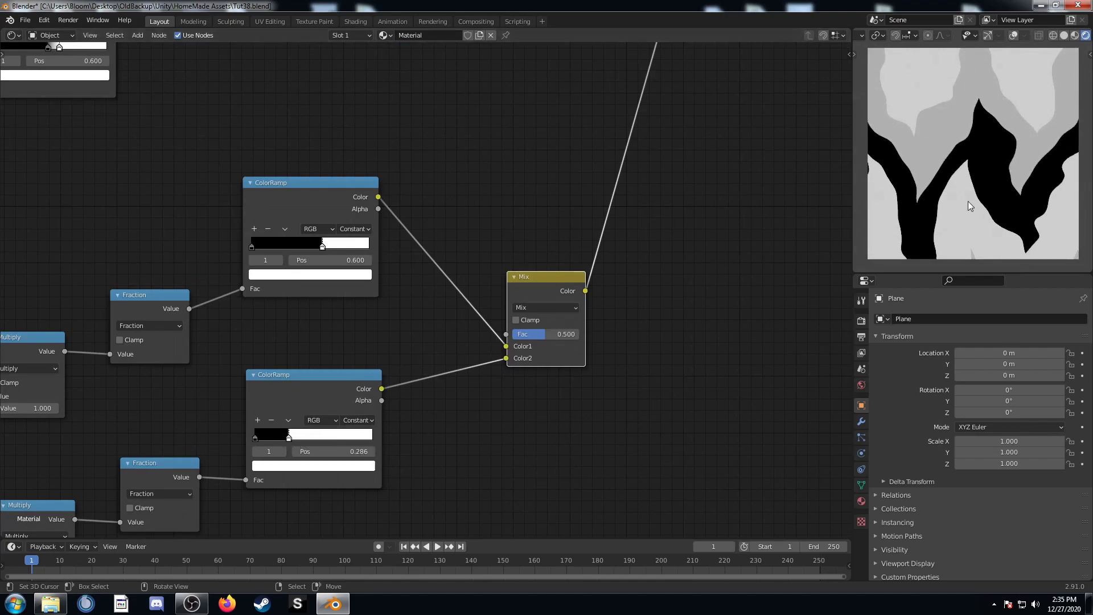
scroll(922, 226, down, 1)
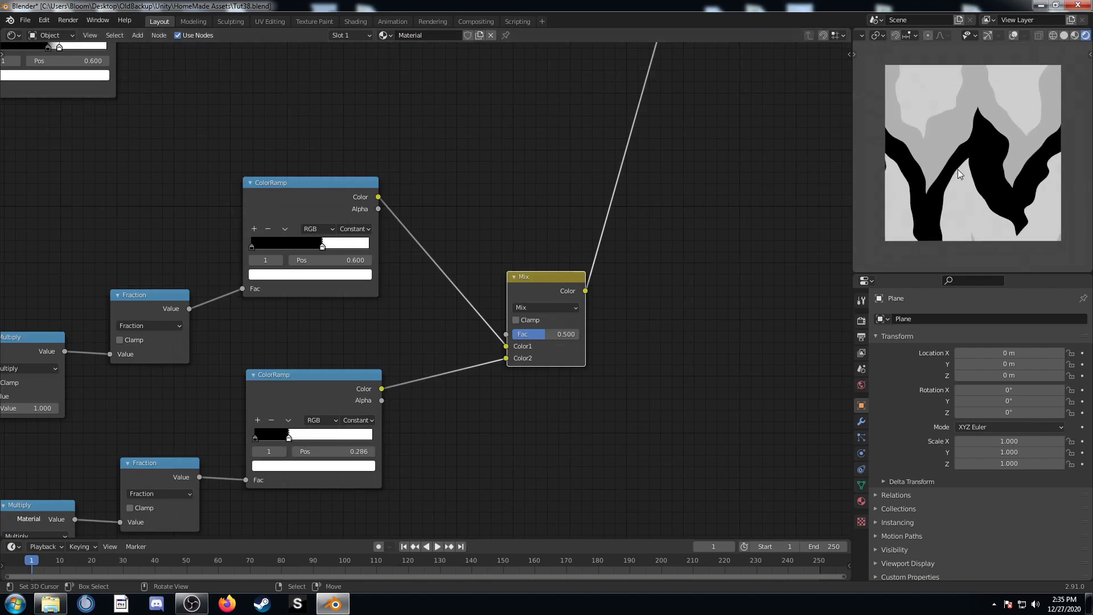
drag(340, 389, 337, 380)
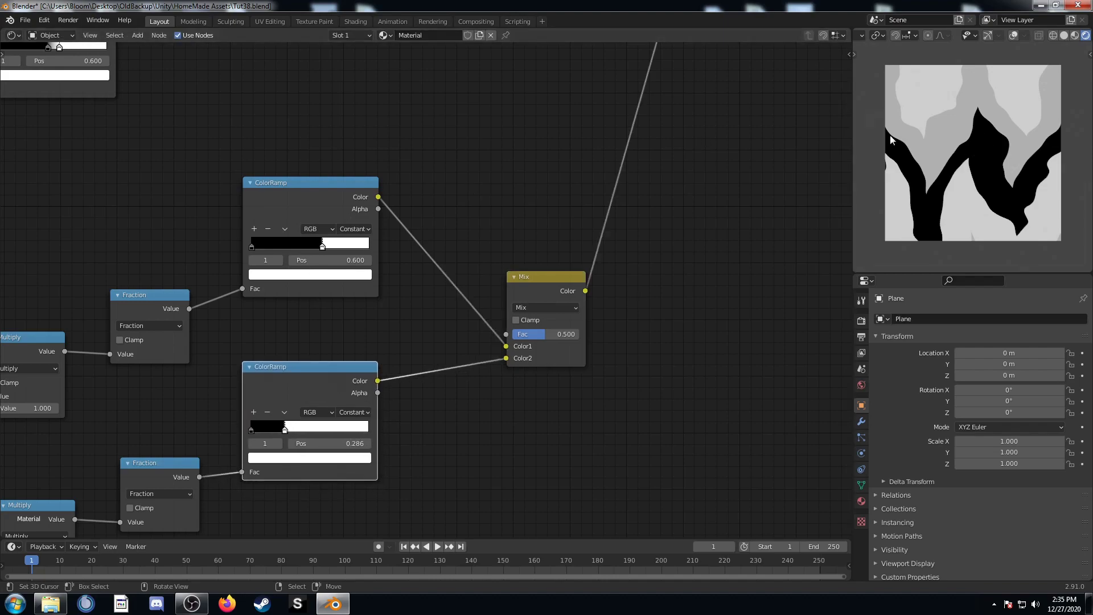
drag(347, 201, 347, 192)
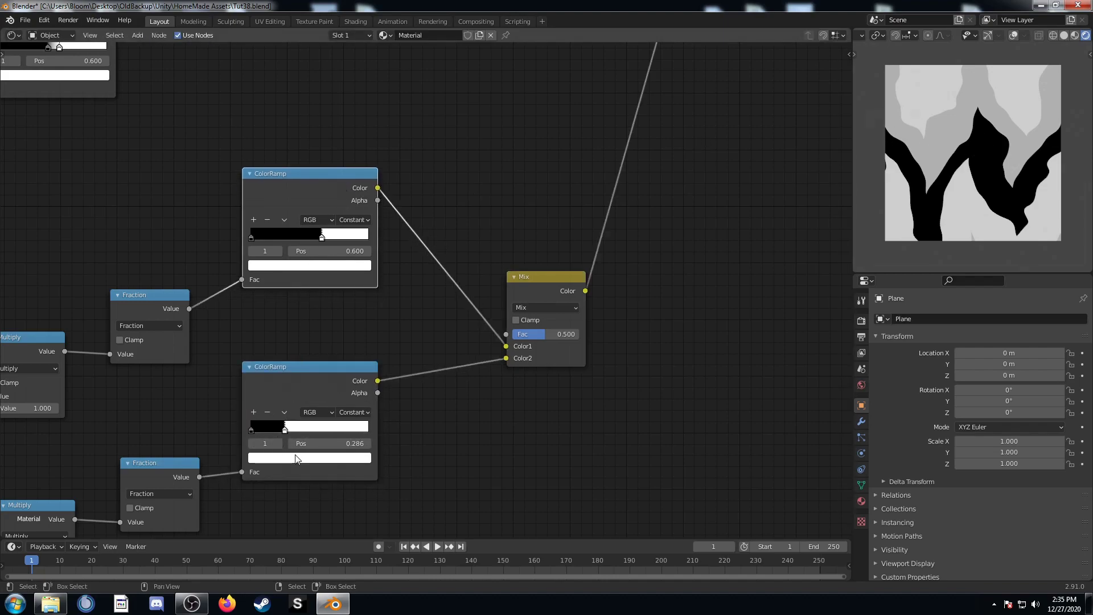
scroll(296, 459, up, 3)
middle_drag(262, 487, 325, 408)
click(355, 443)
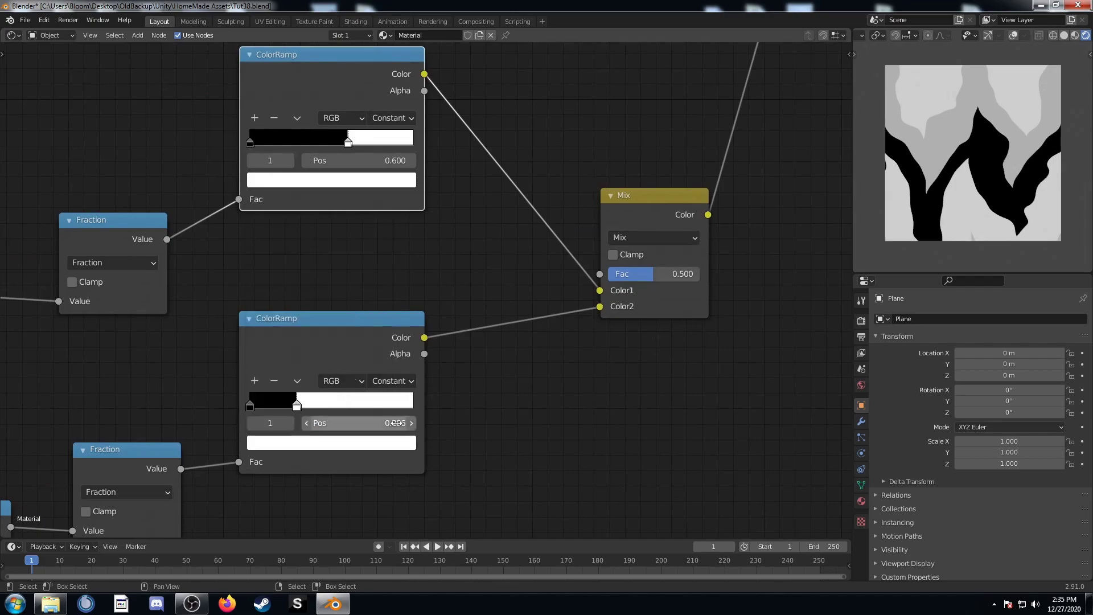
click(397, 423)
text(0.6)
key(Return)
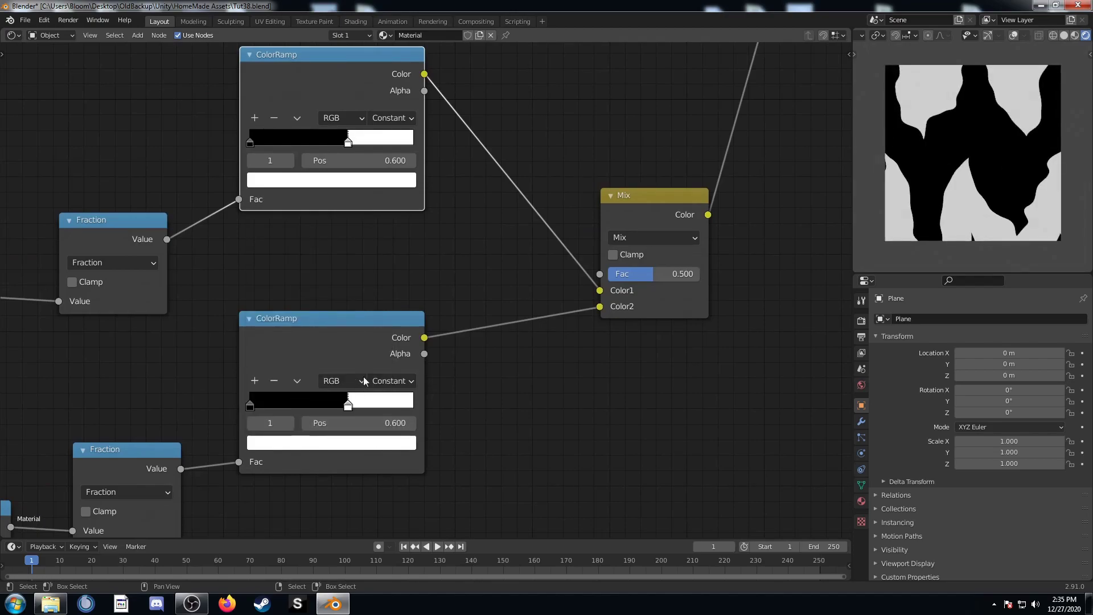
Add a light stop to the lower ColorRamp at position 0.100
click(255, 381)
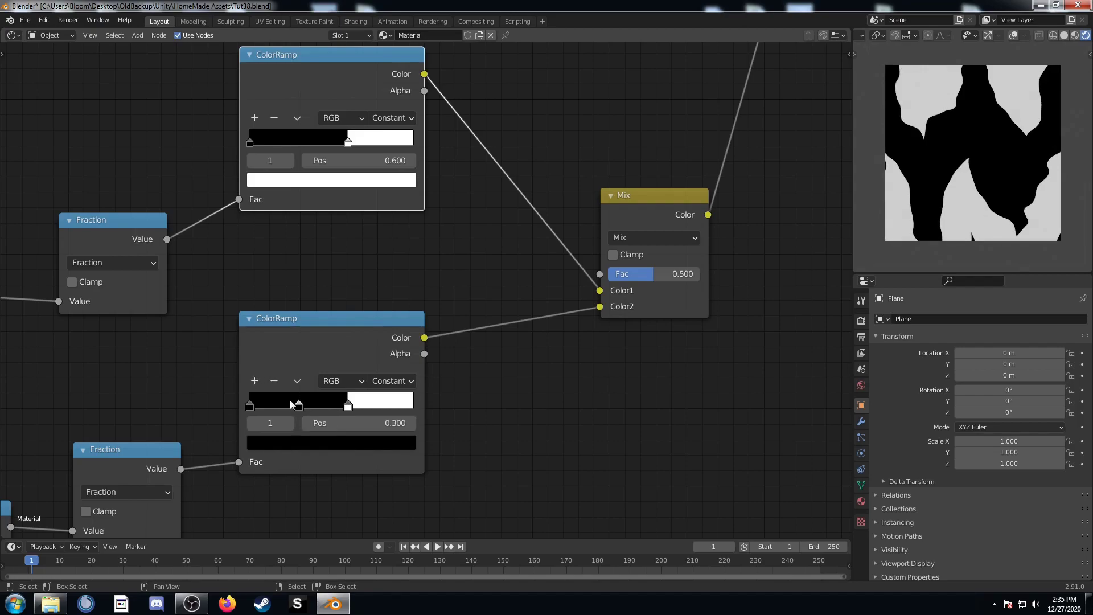
click(364, 442)
scroll(320, 285, up, 10)
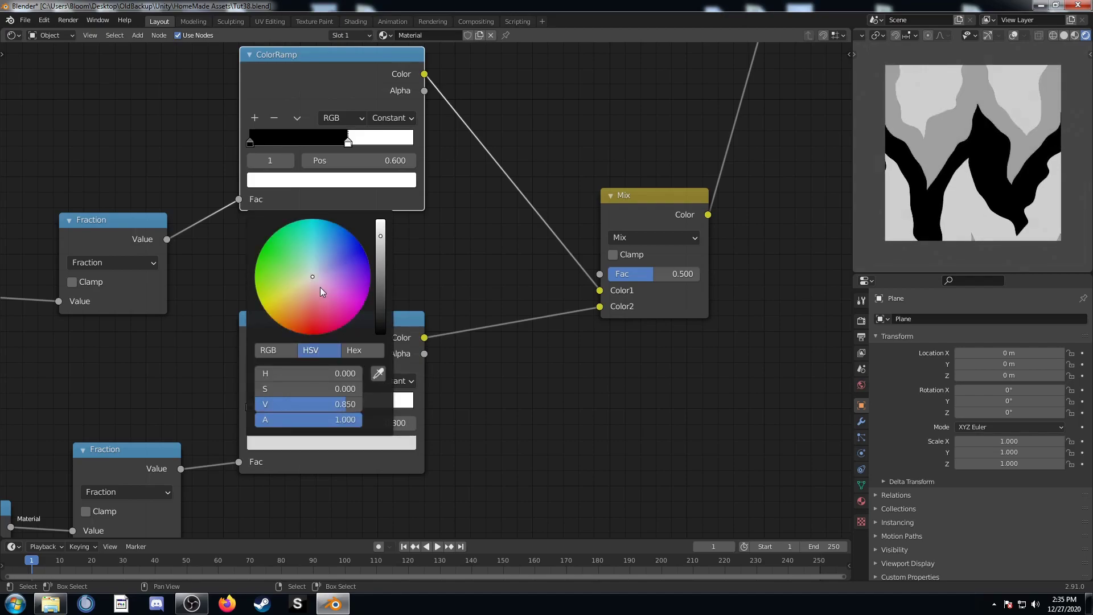
click(351, 421)
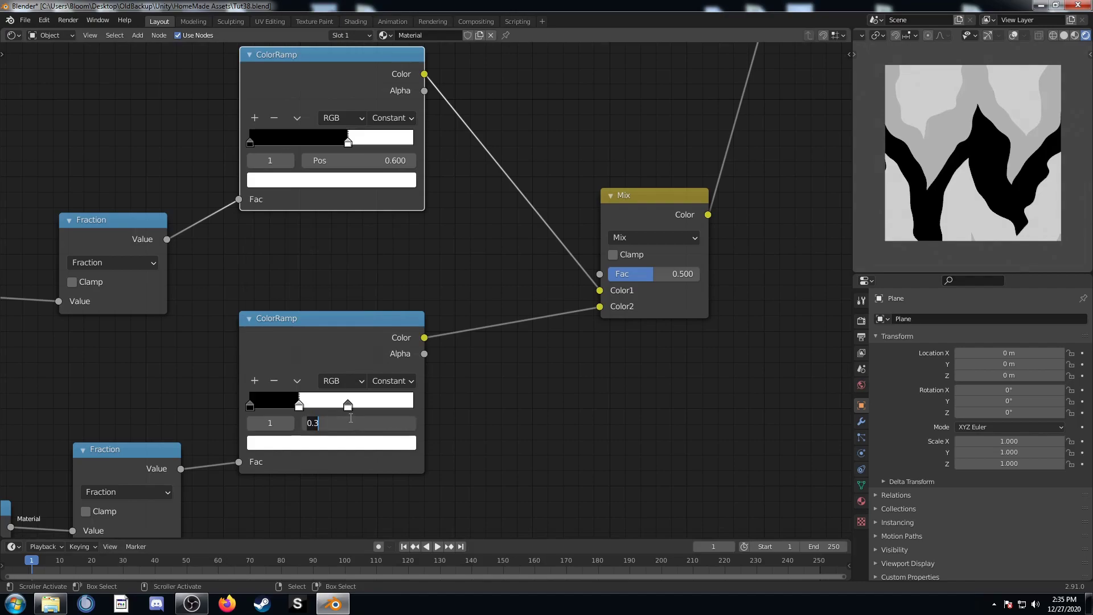
text(0.1)
key(Return)
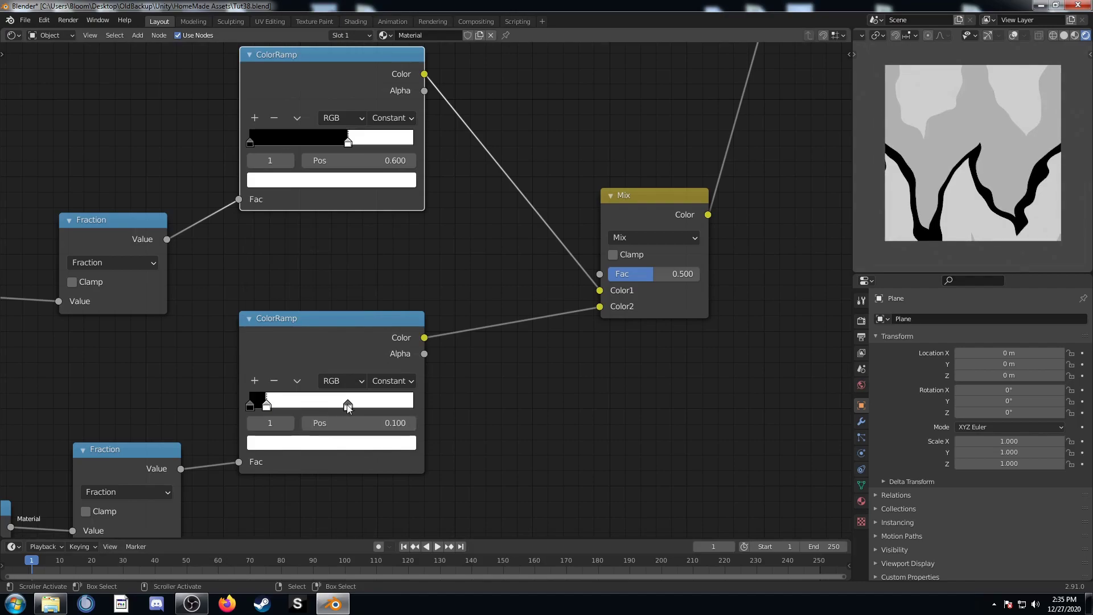
Add a black middle stop to the lower ColorRamp at position 0.480
click(254, 380)
click(333, 442)
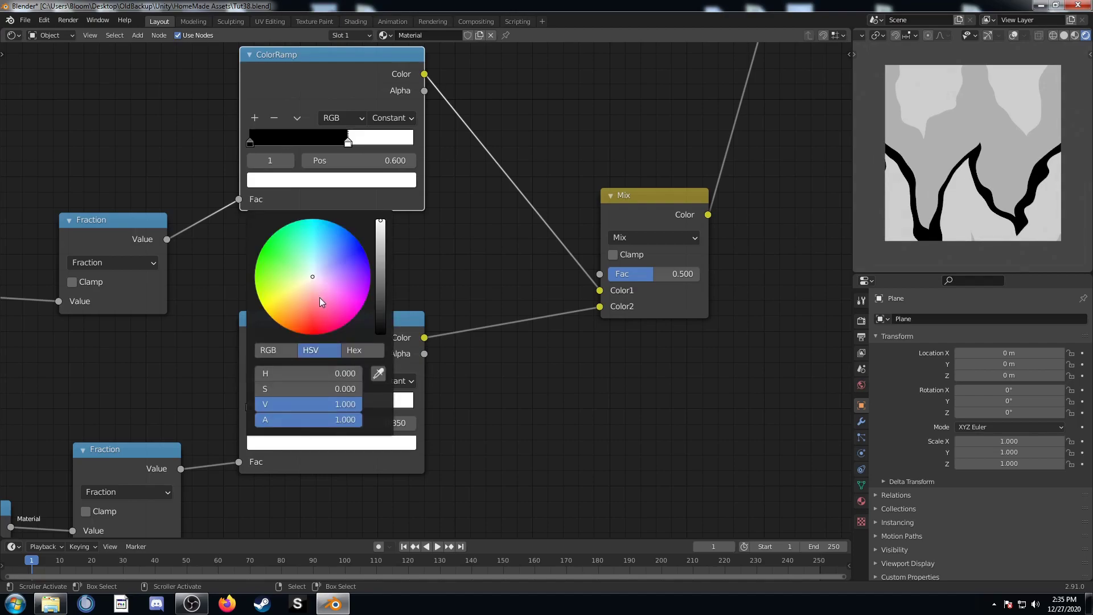
scroll(322, 301, down, 10)
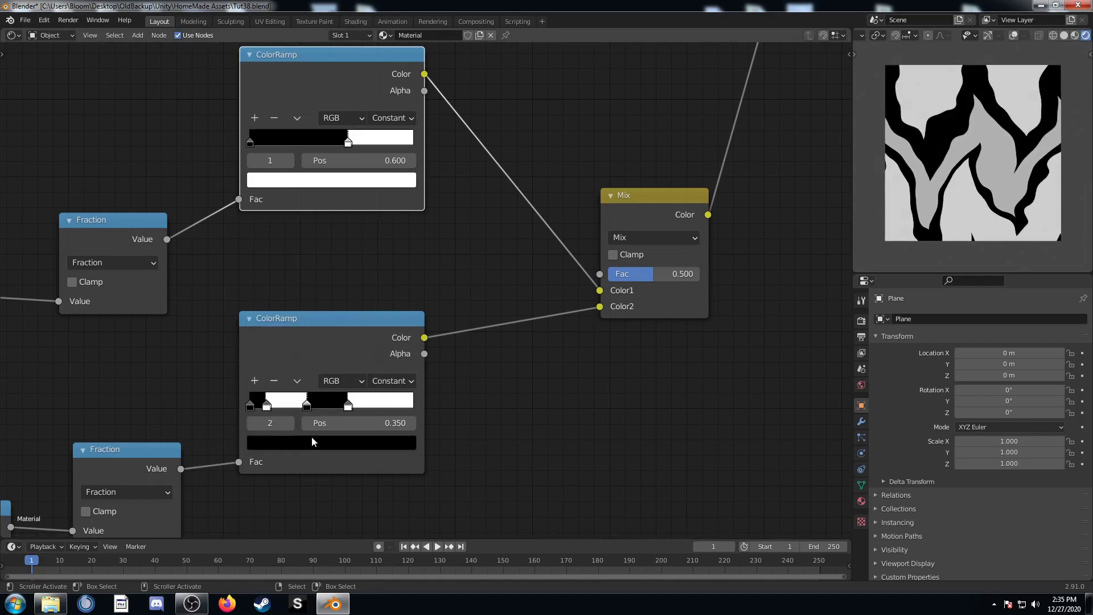
double_click(344, 424)
key(BackSpace)
text(.8)
key(BackSpace)
text(48)
key(Return)
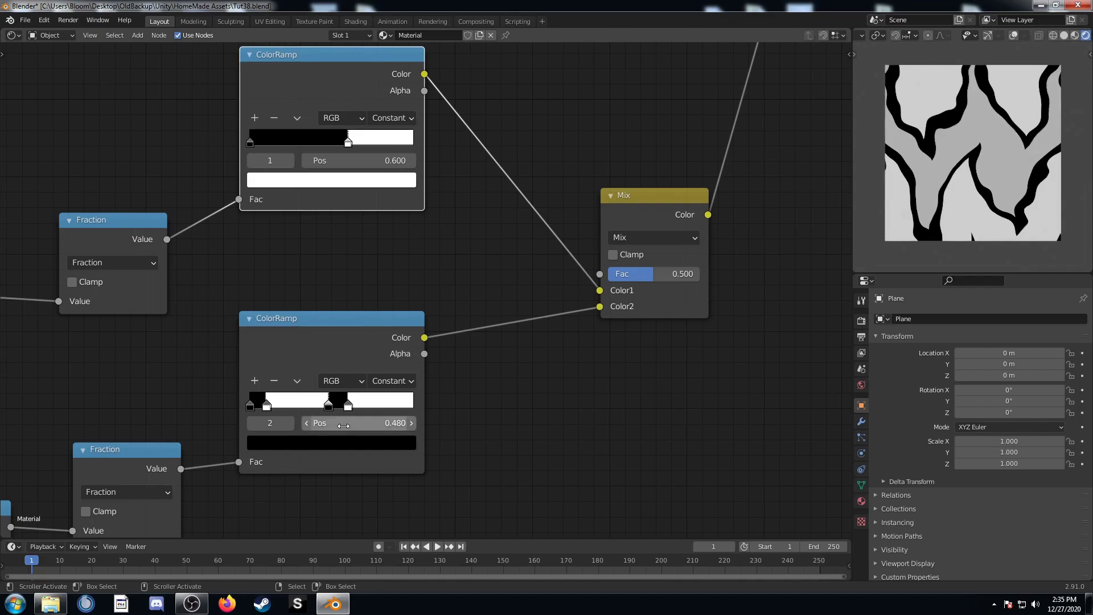
Preview the upper ColorRamp, then the lower ColorRamp, on their own
middle_drag(603, 267, 564, 371)
scroll(424, 284, down, 1)
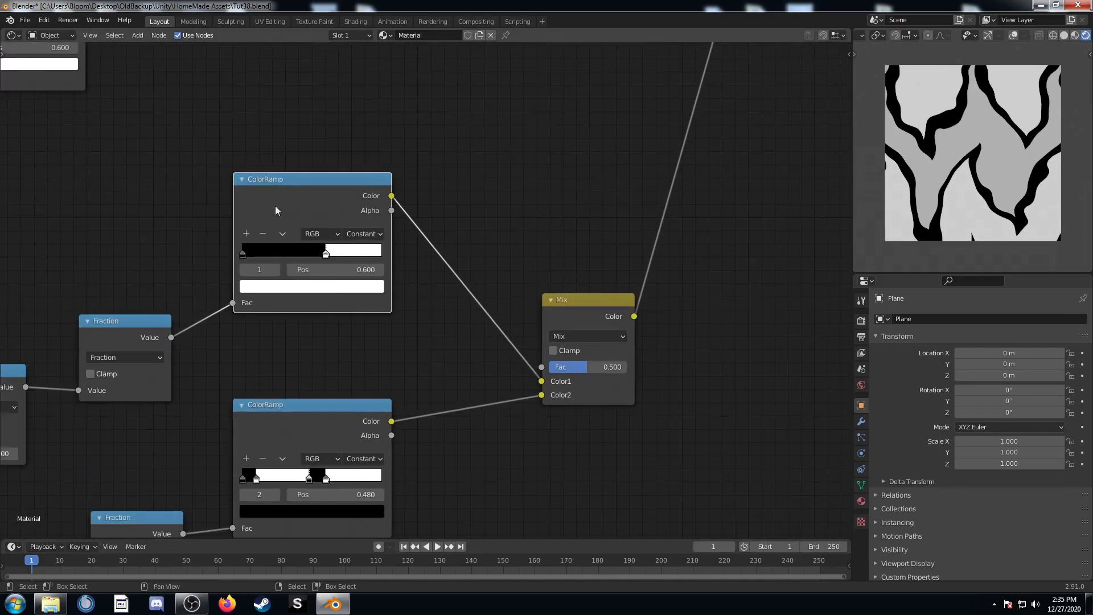
ctrl+shift+click(276, 205)
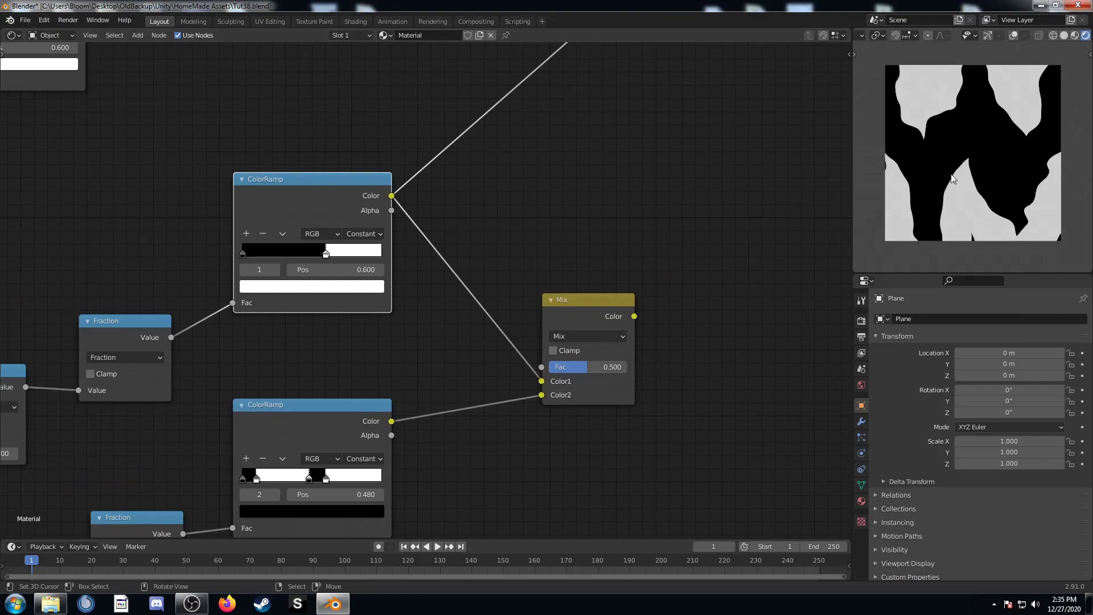
ctrl+shift+click(323, 415)
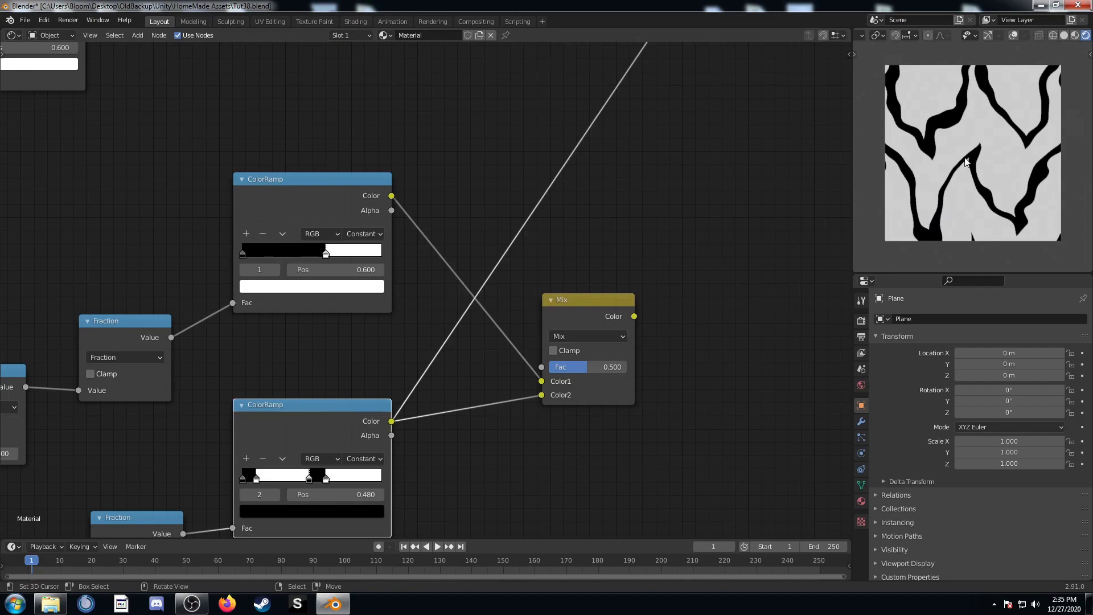
Duplicate the Mix node and place the copy beside the original
scroll(494, 217, down, 4)
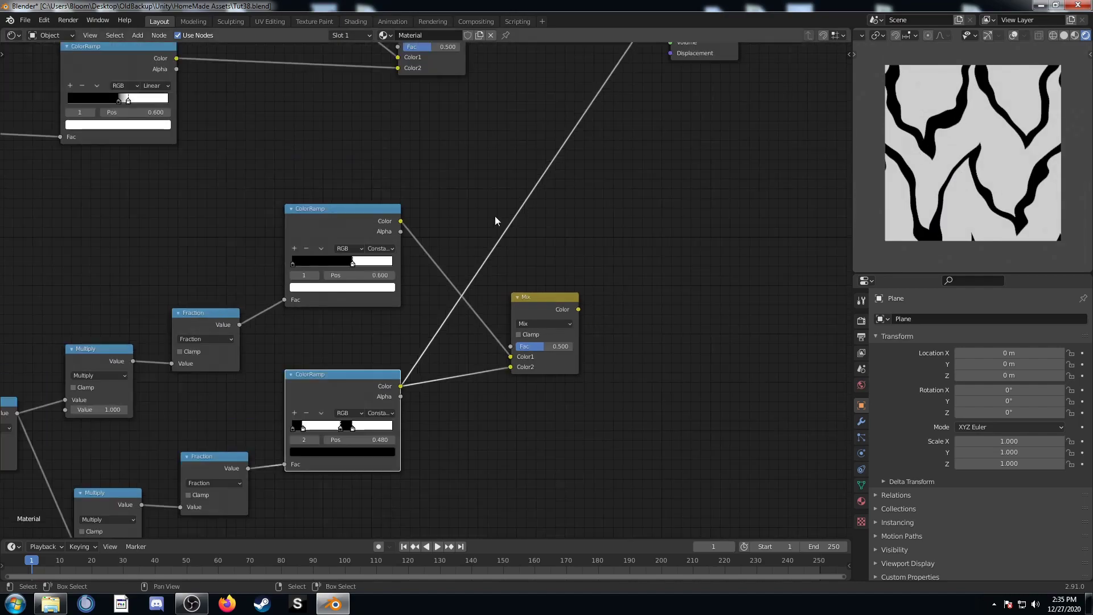
middle_drag(506, 312, 434, 368)
key(x)
key(shift+d)
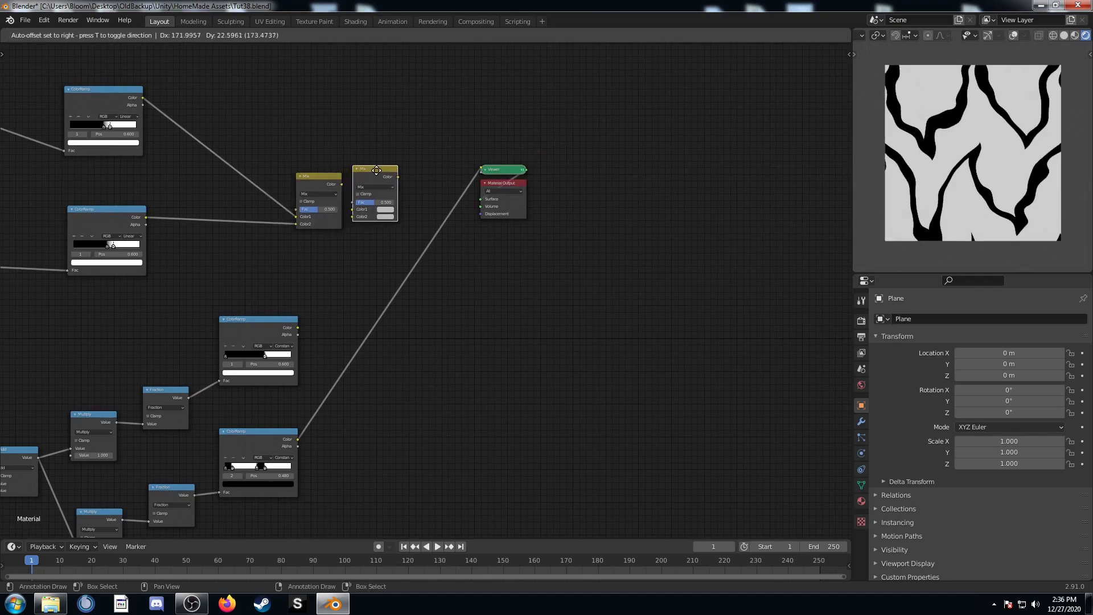
click(385, 180)
Wire the lower ColorRamp into the second Mix's Fac and the first Mix into its Color2
drag(297, 326, 309, 255)
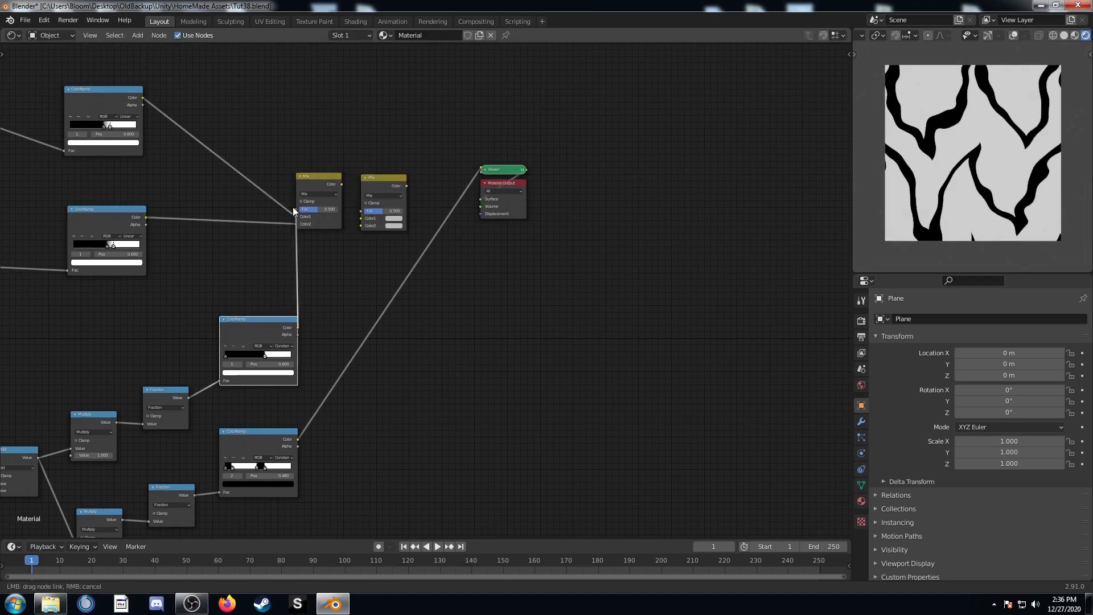
drag(292, 209, 293, 208)
middle_drag(293, 209, 335, 339)
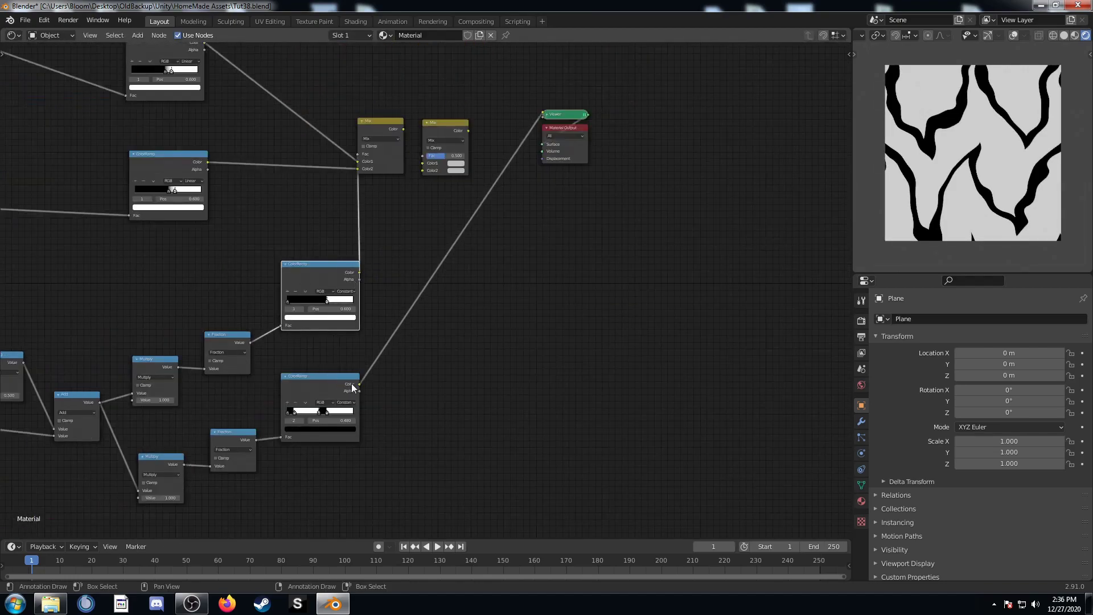
drag(360, 384, 423, 156)
scroll(421, 159, up, 2)
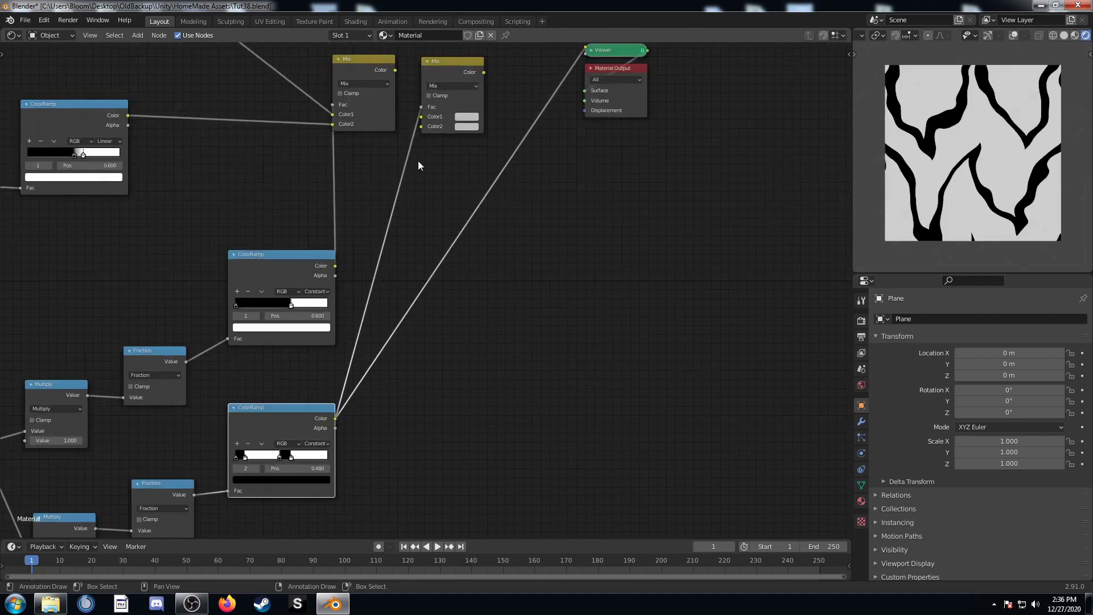
middle_drag(418, 165, 361, 261)
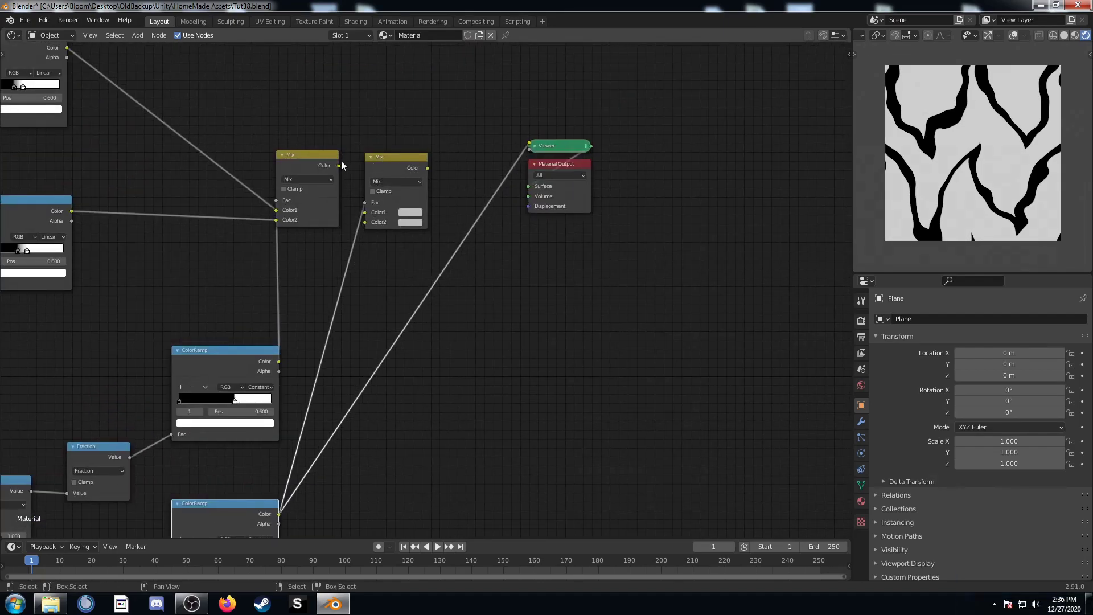
drag(339, 166, 364, 222)
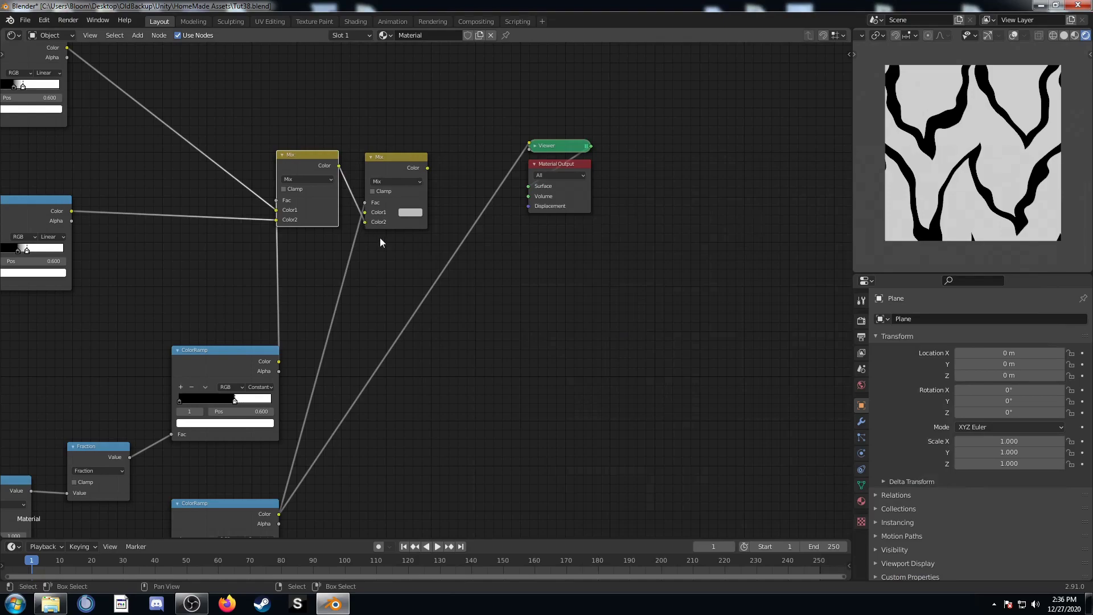
Set the second Mix's Color1 to white and preview it as dense zebra stripes
scroll(381, 238, up, 2)
mouse_move(382, 182)
mouse_down()
mouse_move(407, 166)
mouse_move(396, 170)
mouse_up()
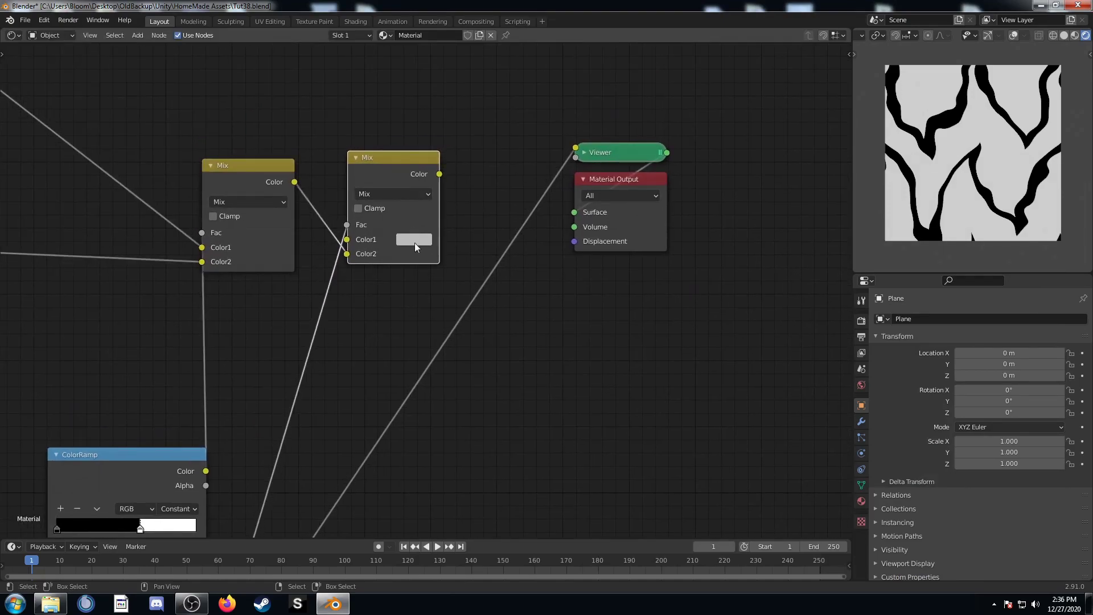
click(414, 240)
ctrl+shift+click(422, 172)
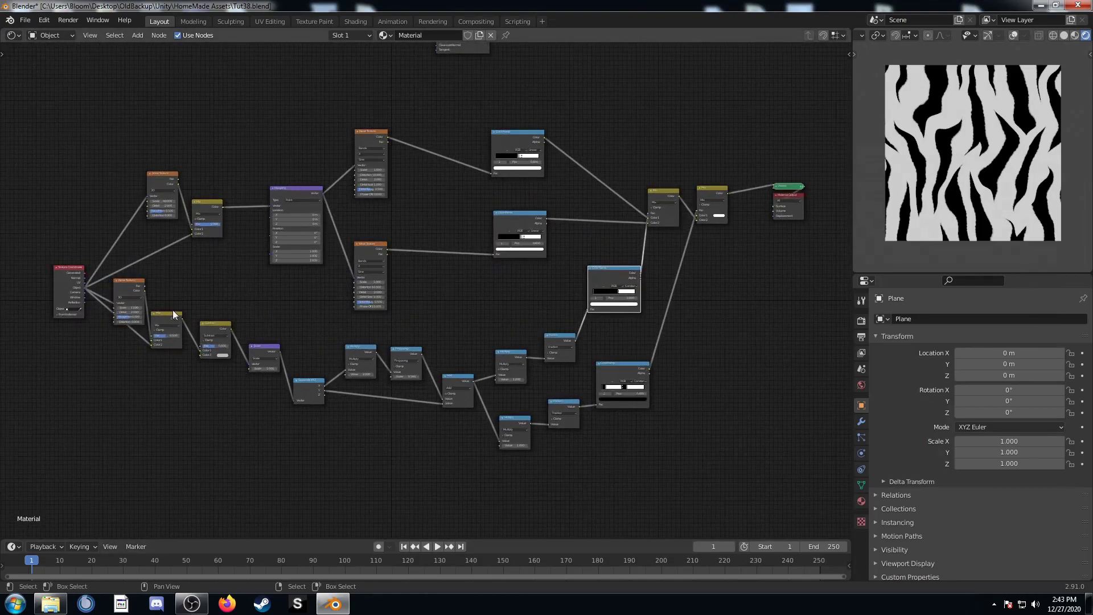
Select the whole zebra node tree and collapse it into a node group with Ctrl+G
scroll(172, 310, down, 2)
drag(91, 168, 660, 437)
scroll(631, 397, up, 2)
scroll(688, 275, right, 2)
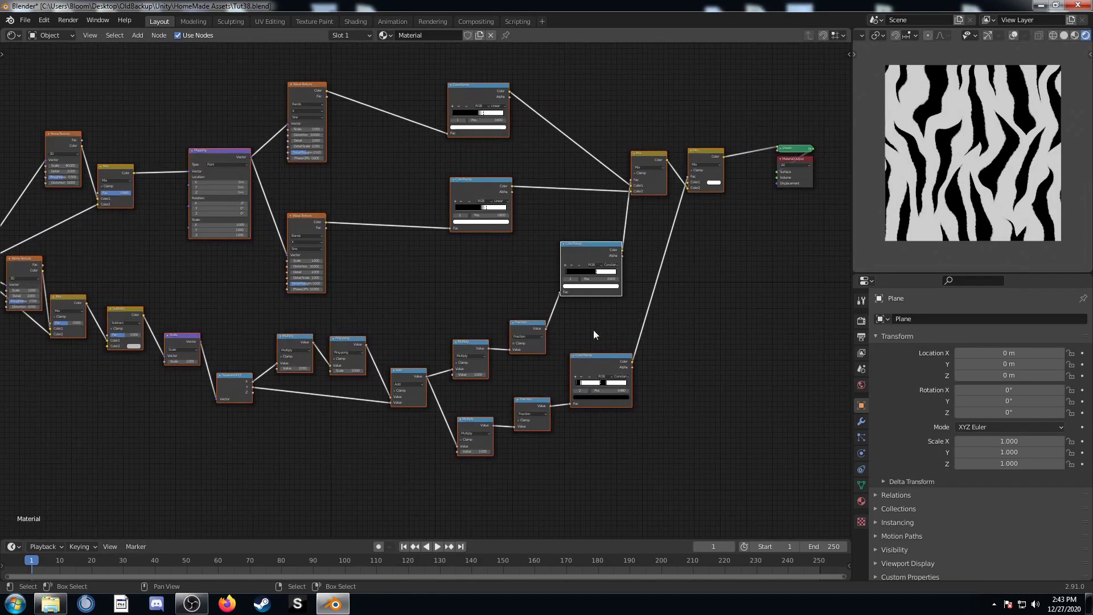
scroll(593, 330, left, 4)
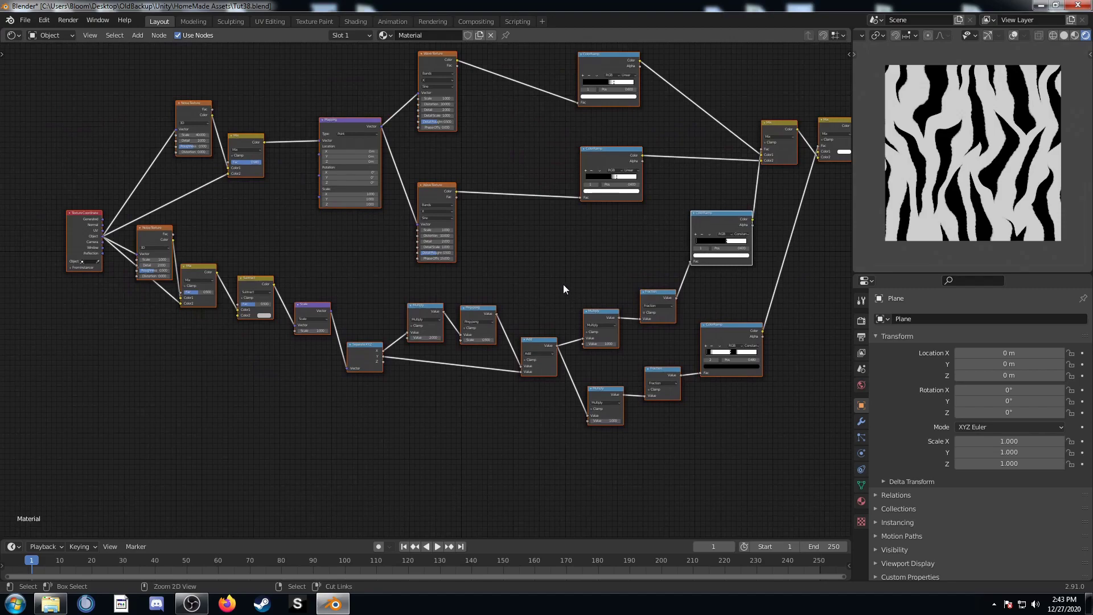
key(ctrl+g)
key(Home)
Move the Group Input node up and right, bringing the wave textures into view
scroll(245, 354, up, 5)
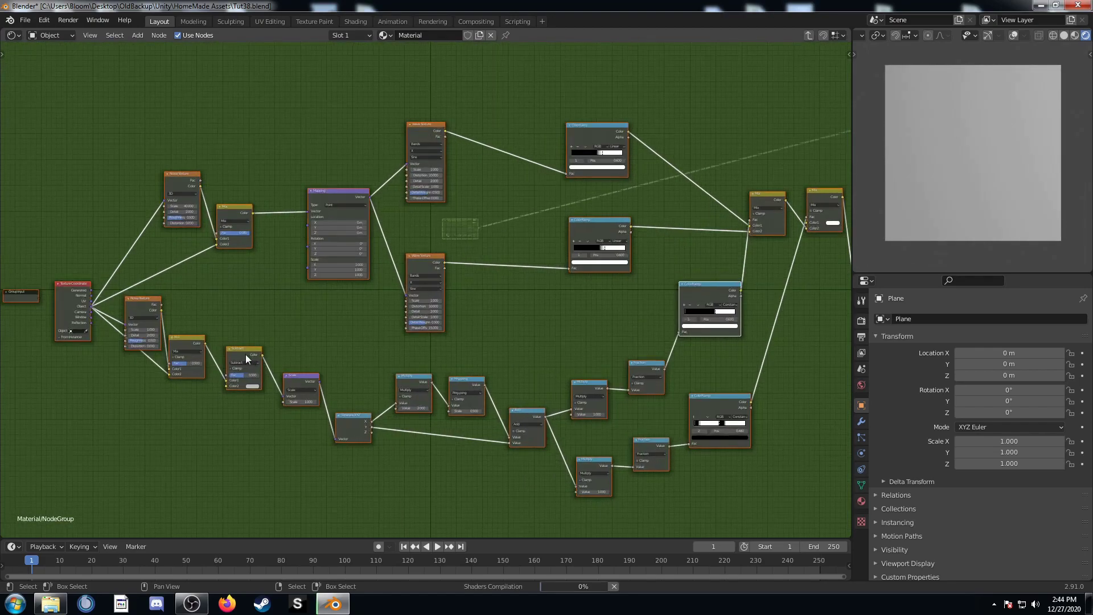
drag(223, 328, 357, 189)
scroll(484, 250, down, 2)
middle_drag(625, 310, 541, 344)
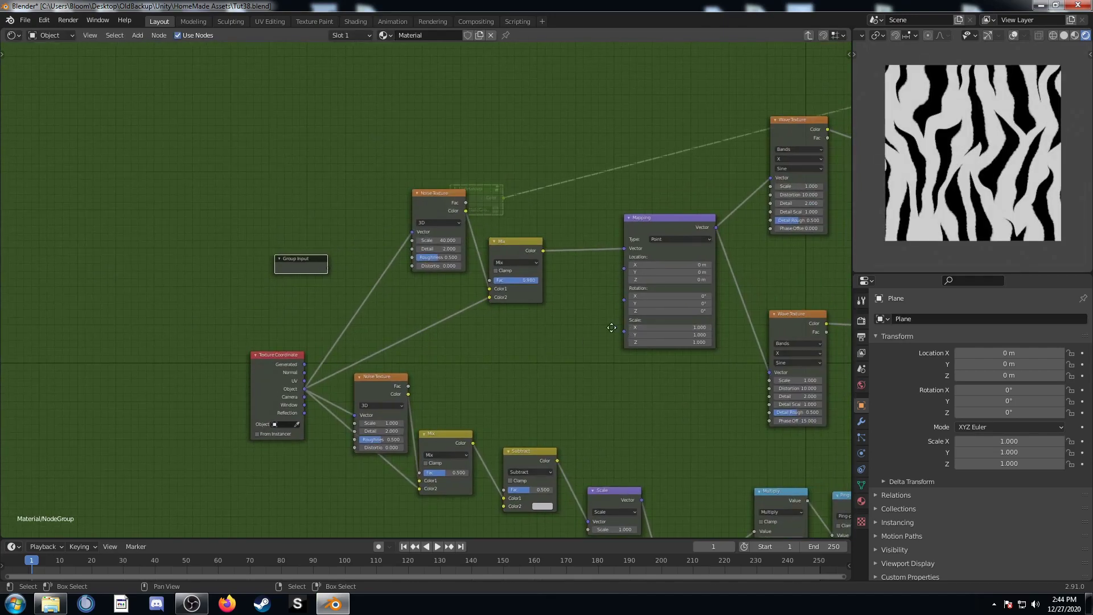
ctrl+scroll(501, 336, right, 5)
scroll(513, 342, down, 1)
ctrl+scroll(442, 444, right, 1)
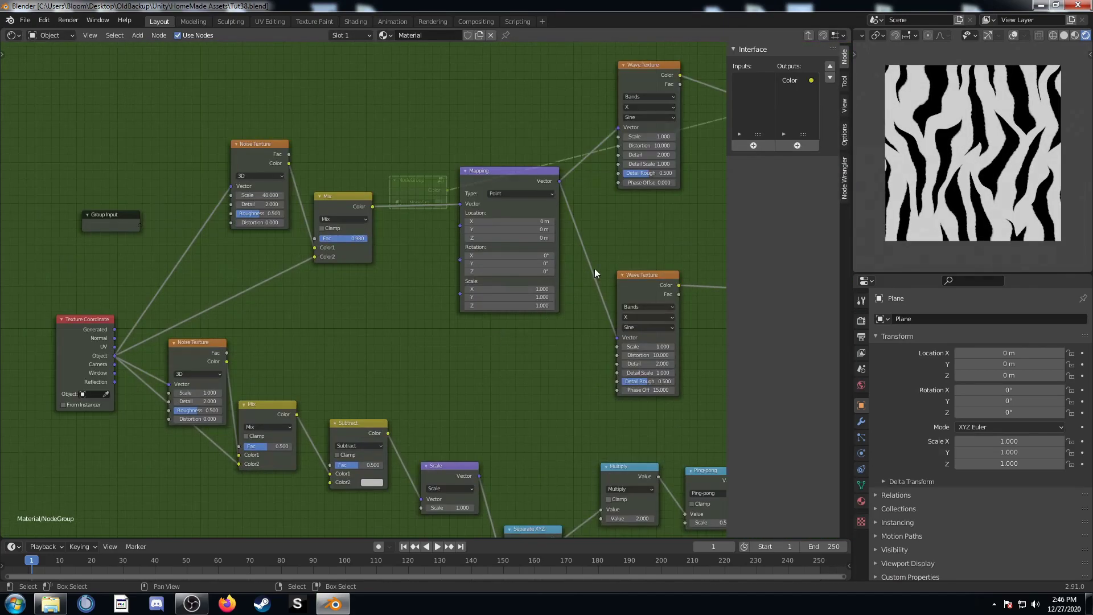
middle_drag(595, 269, 575, 203)
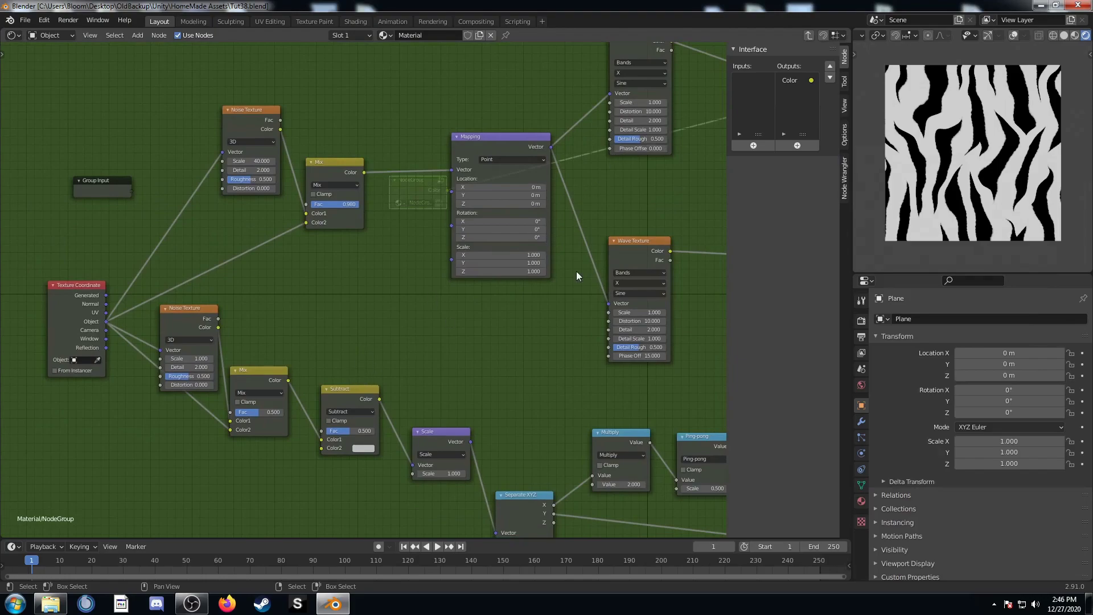
middle_drag(577, 271, 600, 294)
Add a Value node and link it through a reroute to both Wave Textures' Distortion
key(shift+a)
click(415, 323)
text(va)
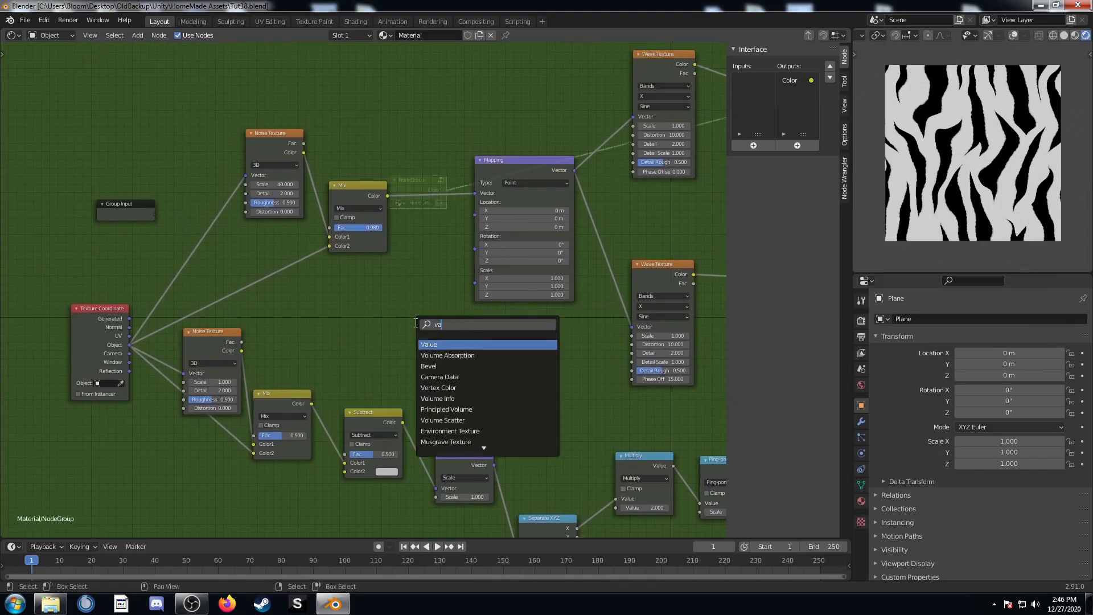
key(Return)
click(457, 322)
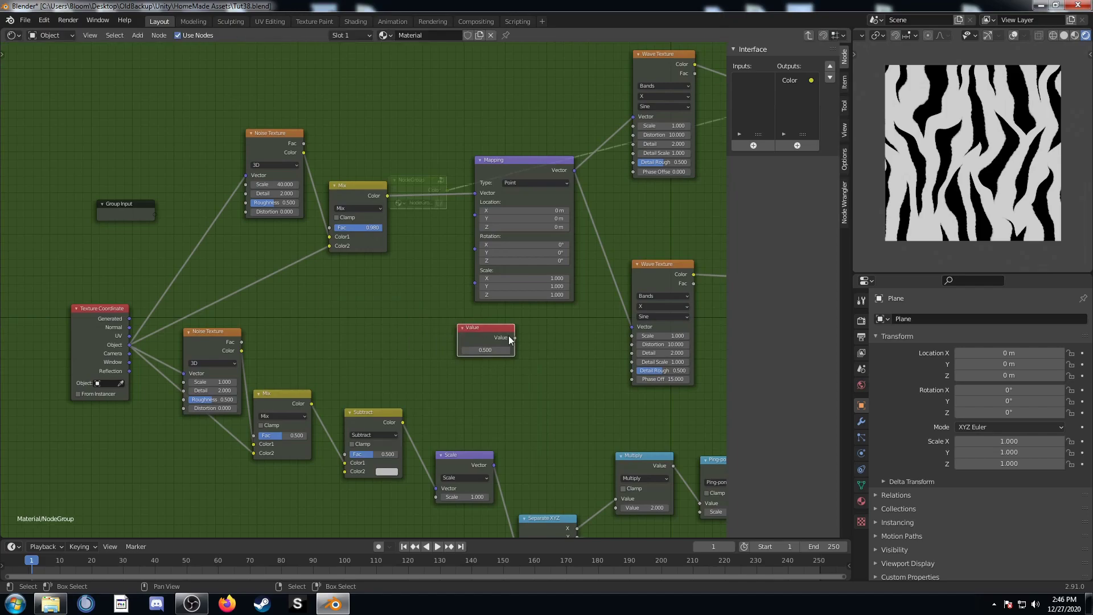
drag(515, 337, 637, 134)
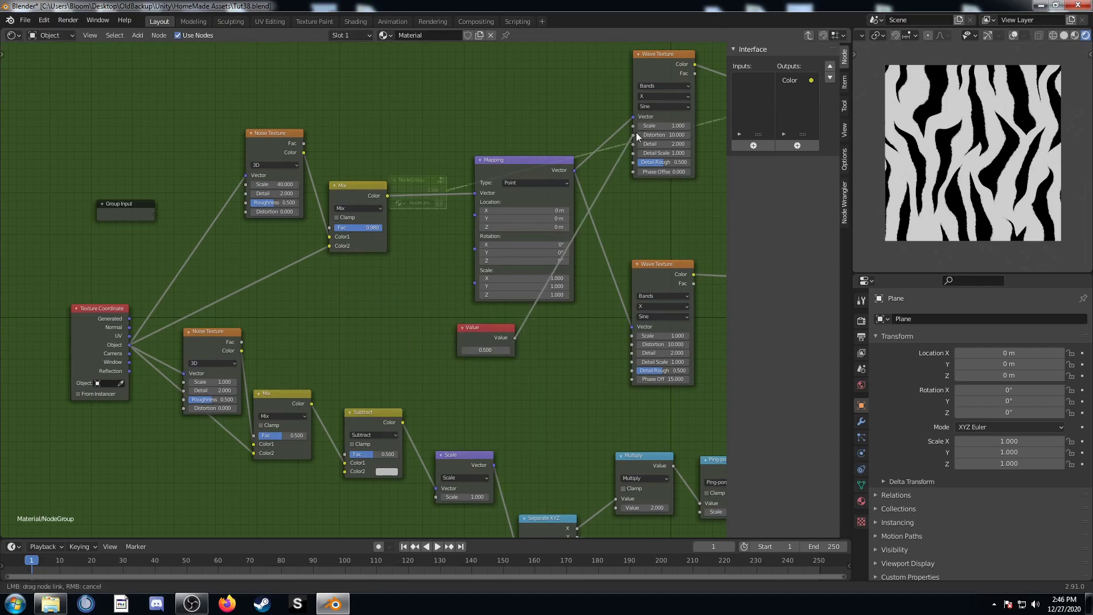
drag(515, 338, 631, 345)
shift+right_drag(528, 324, 530, 341)
drag(480, 329, 387, 324)
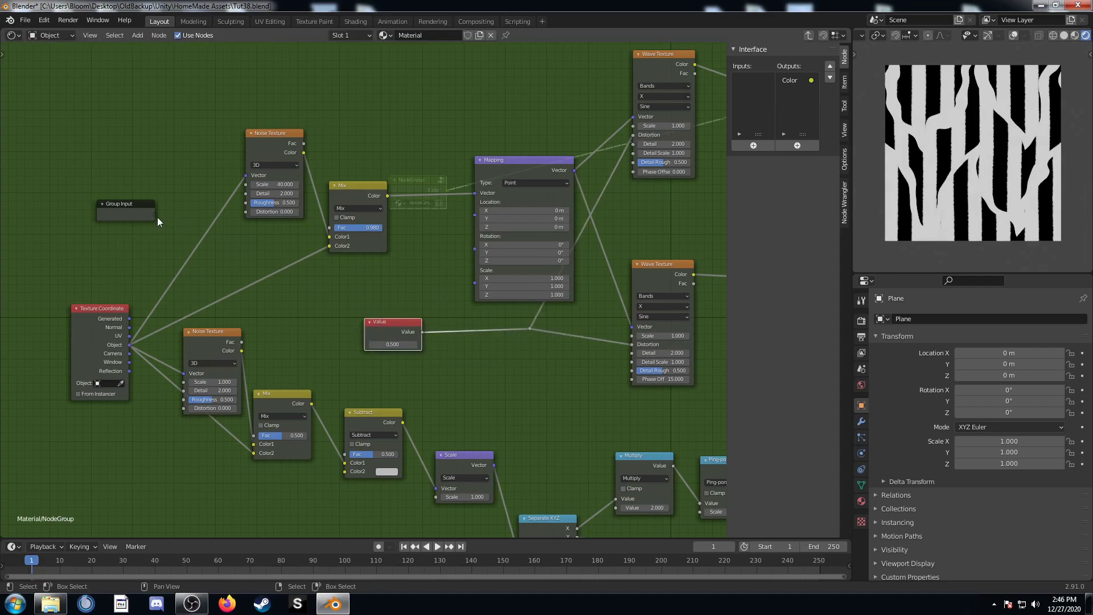
Expose the reroute as a group input named Distortion and return to the material tree
drag(155, 215, 530, 329)
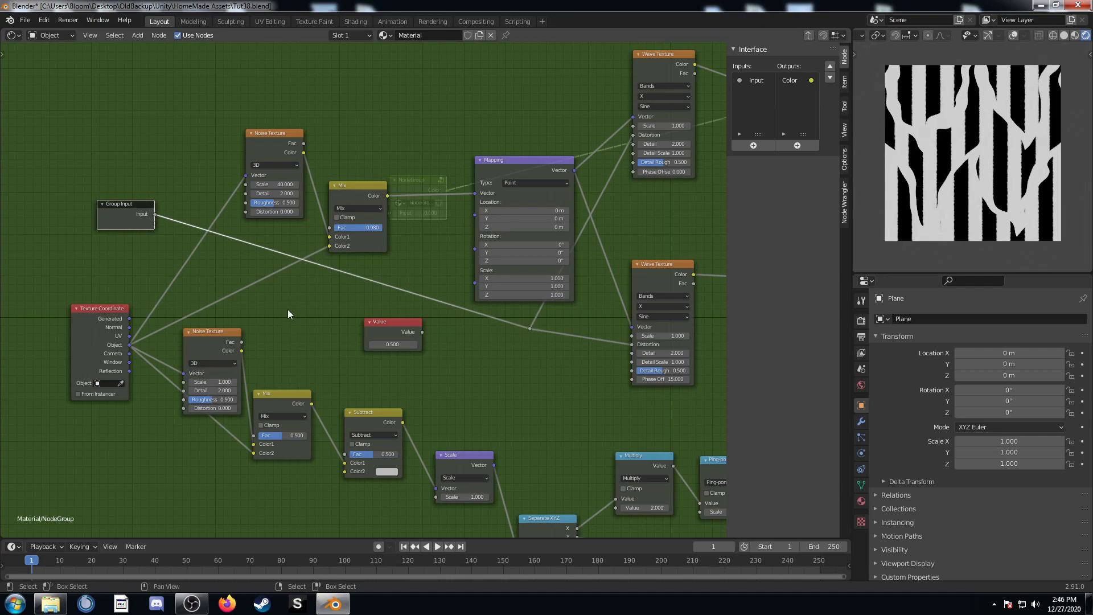
middle_drag(288, 312, 404, 351)
click(756, 81)
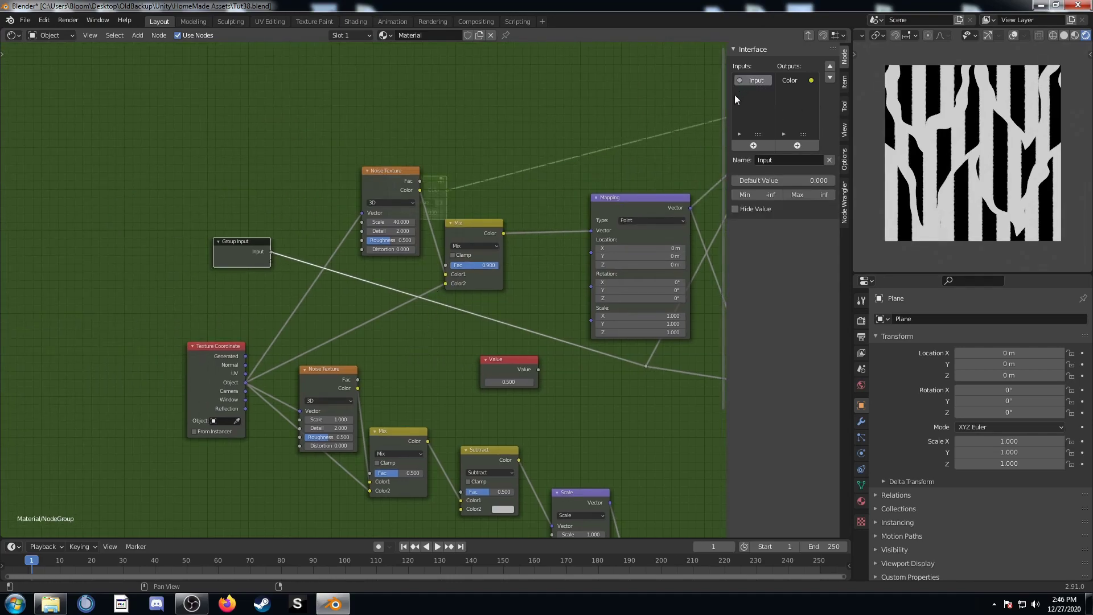
click(788, 160)
text(Distortion)
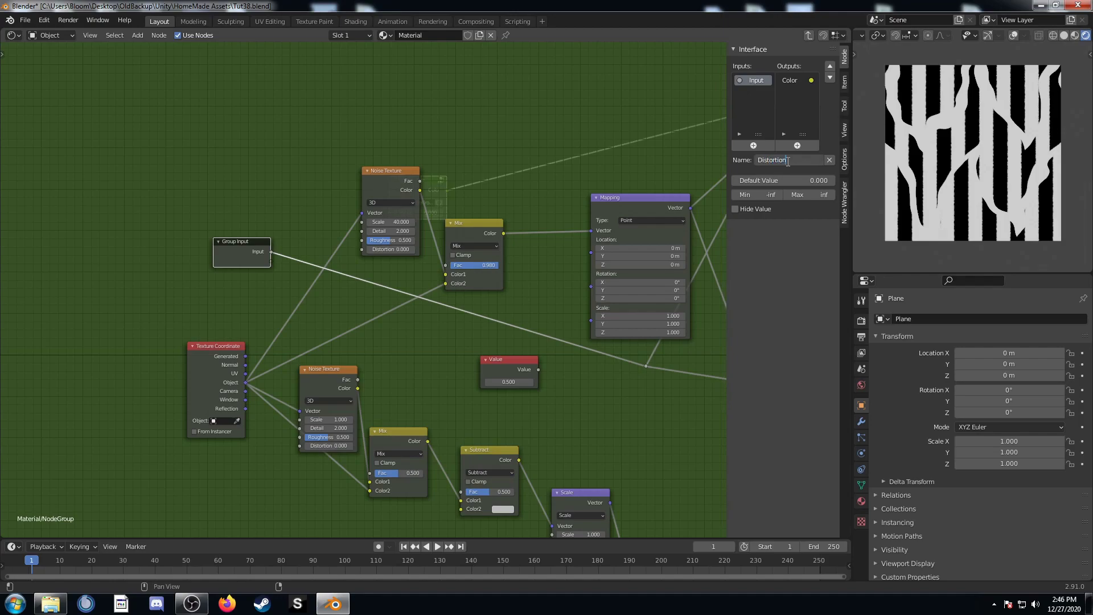
key(Return)
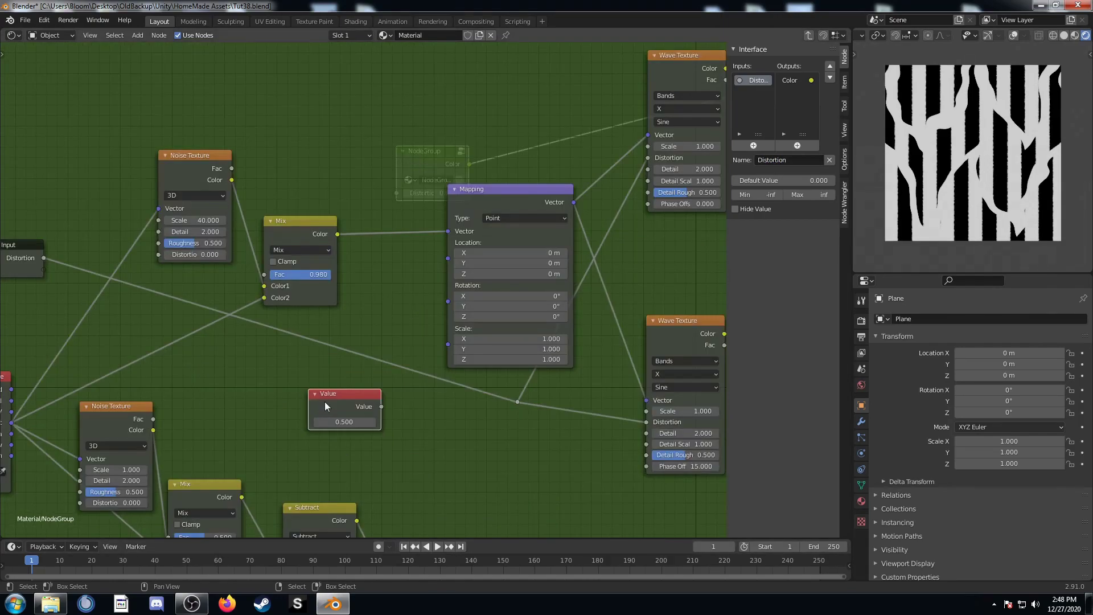
key(Tab)
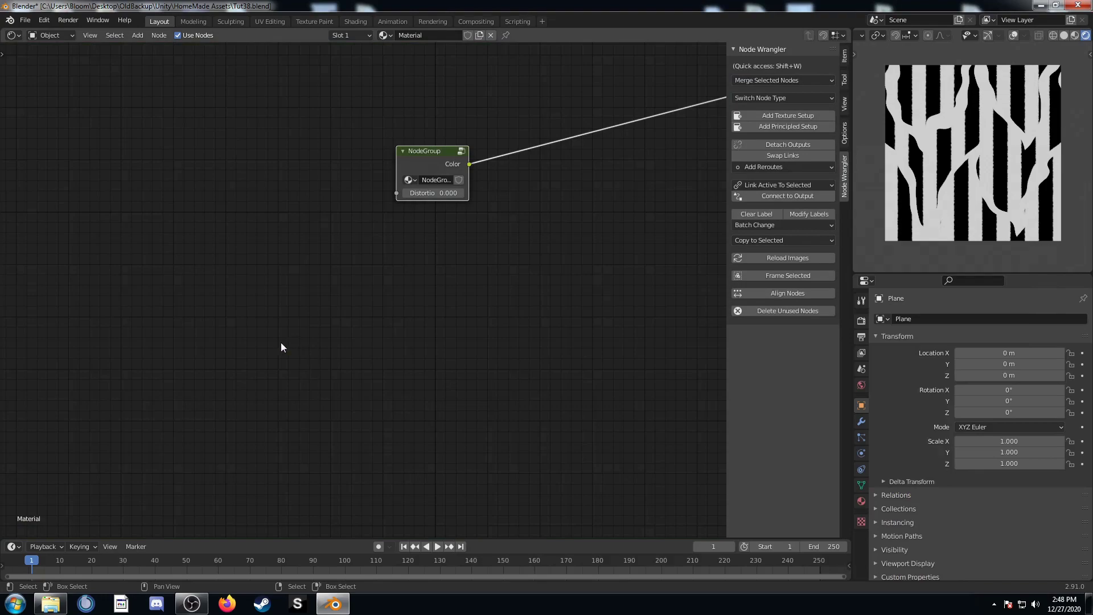
Set the group's Distortion input default to 10
click(435, 193)
key(Return)
key(Tab)
click(790, 180)
text(1)
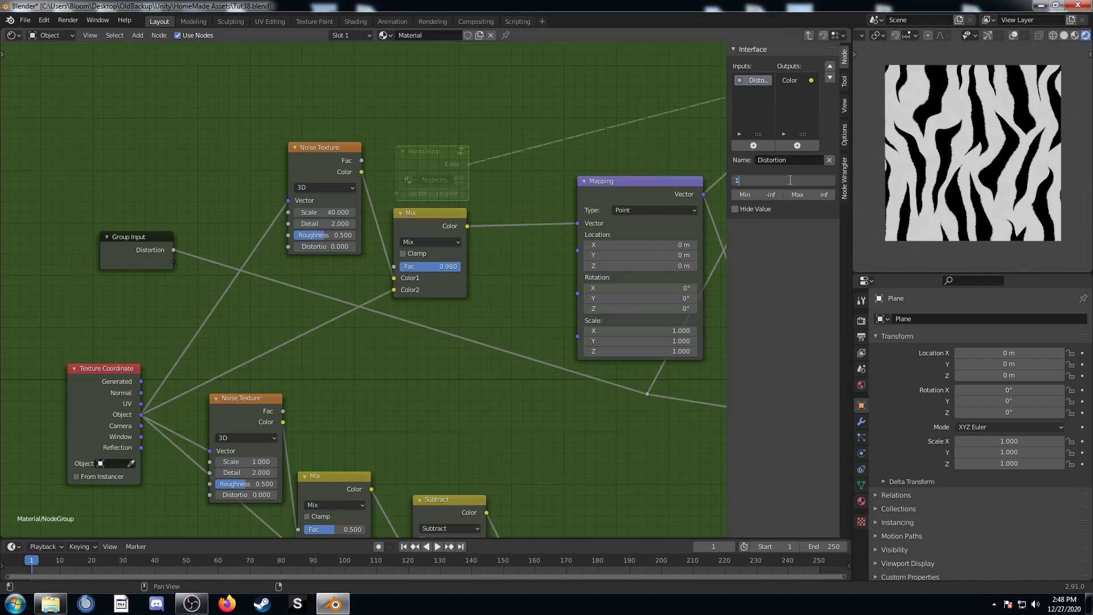
text(0)
key(Return)
Expose the lower Wave Texture's Phase Offset as a group input named Offset
scroll(582, 353, down, 2)
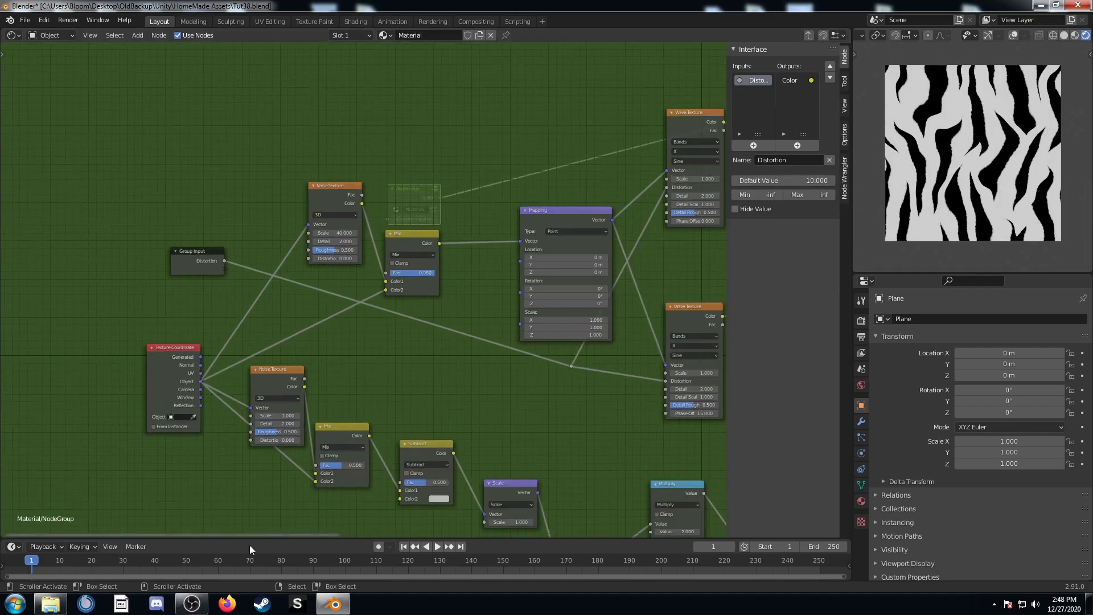
drag(587, 354, 144, 210)
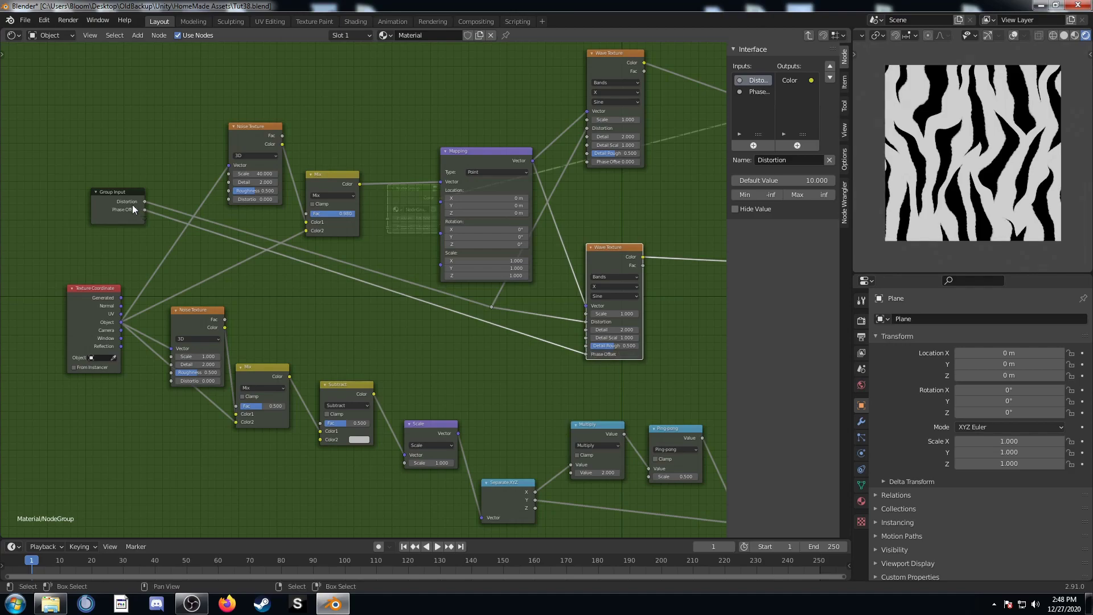
click(755, 92)
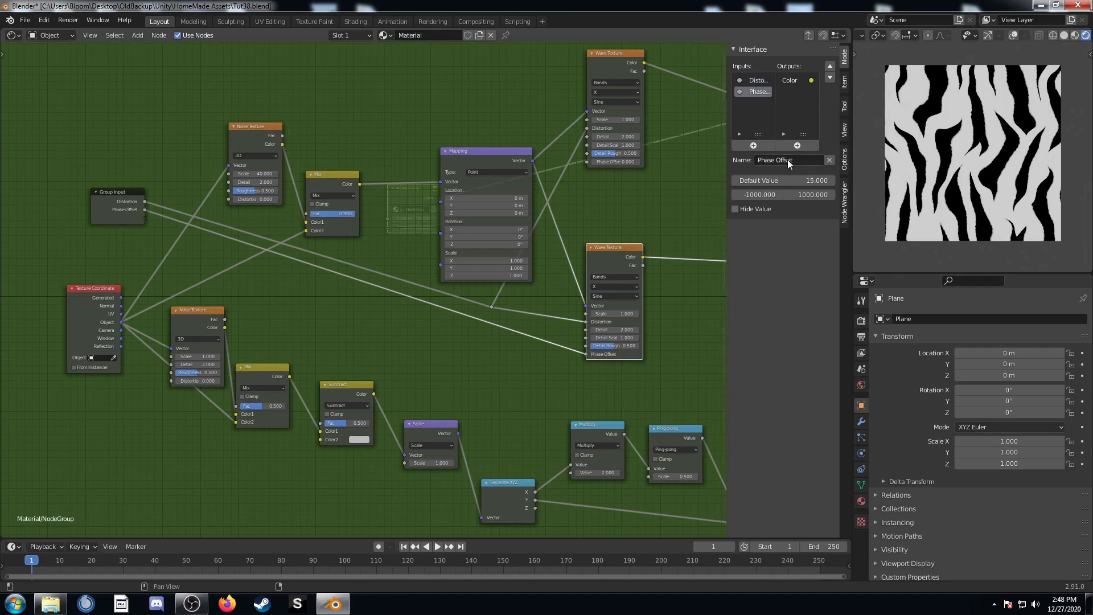
click(777, 160)
text(Offset)
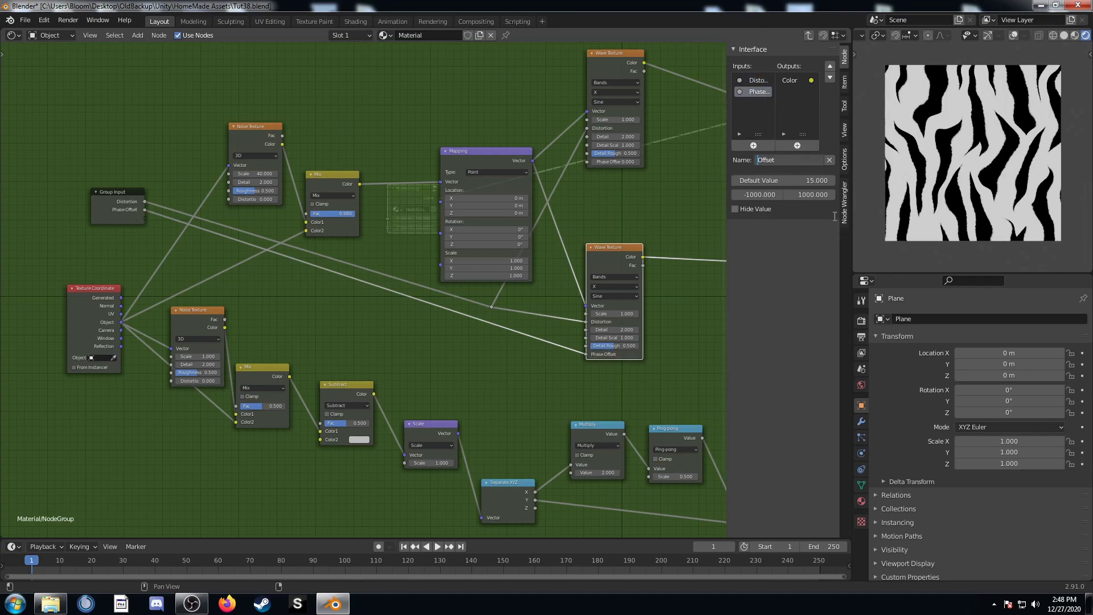
key(Return)
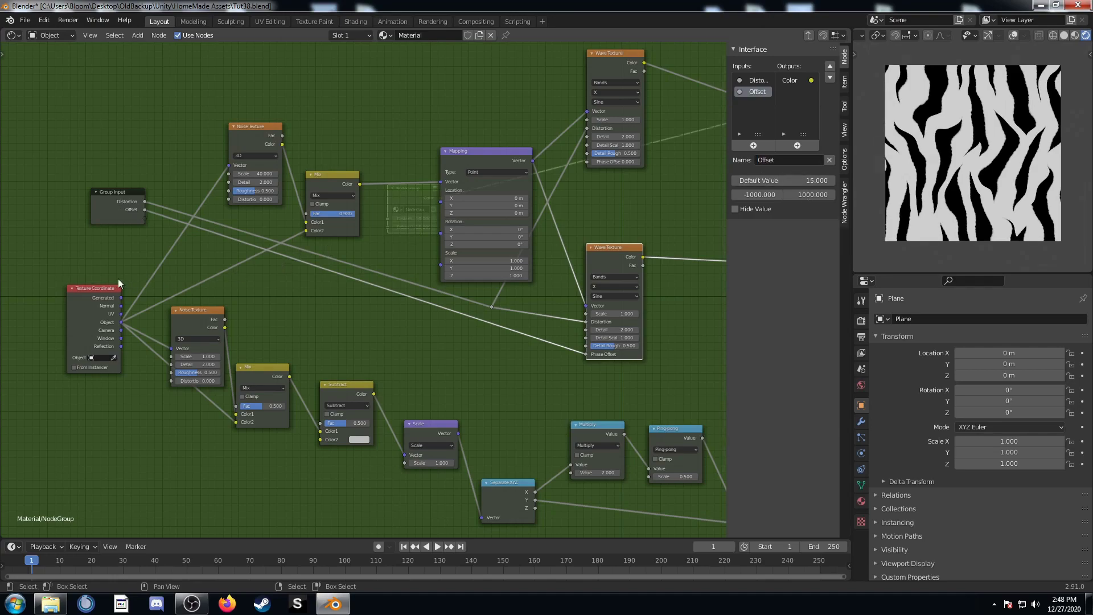
key(Tab)
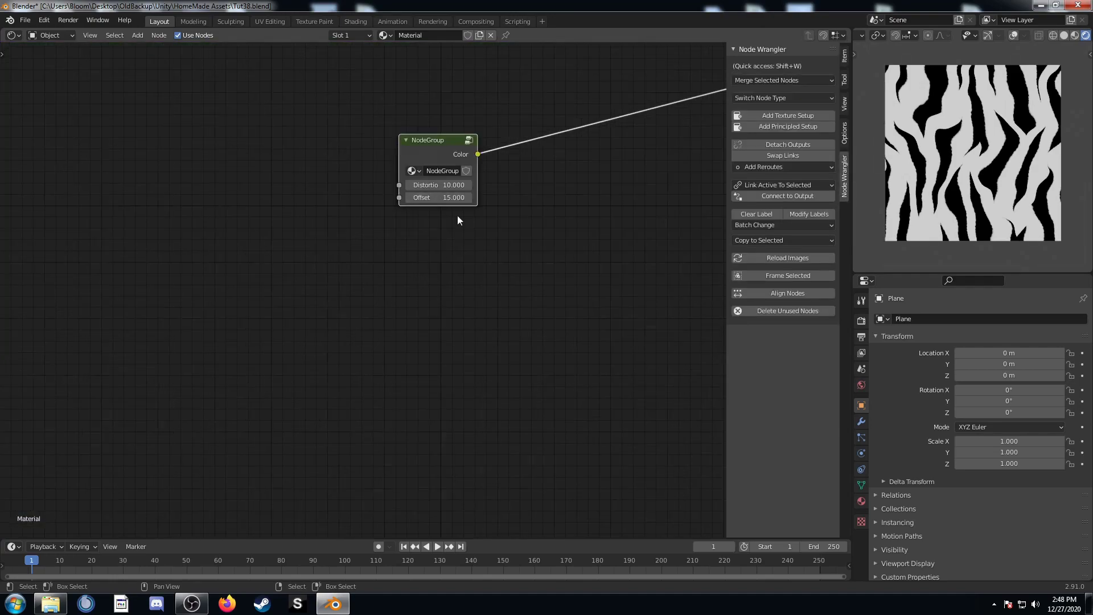
key(Tab)
Expose the noise Mix node's Fac as a group input named Fringe, default 0.980
scroll(306, 358, up, 3)
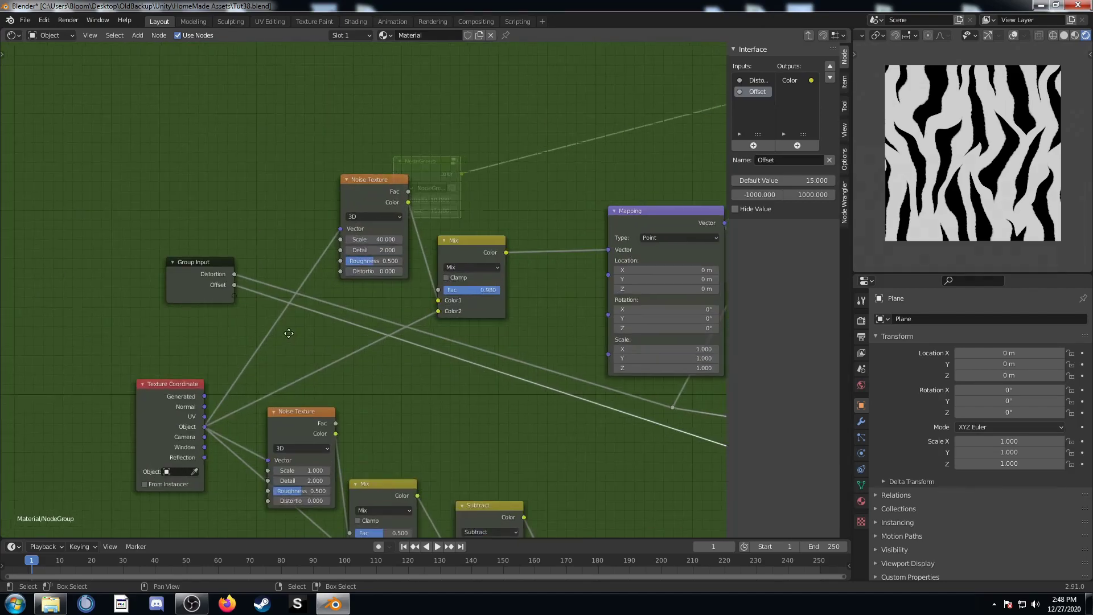
drag(465, 216, 223, 212)
drag(392, 118, 379, 126)
scroll(410, 162, down, 3)
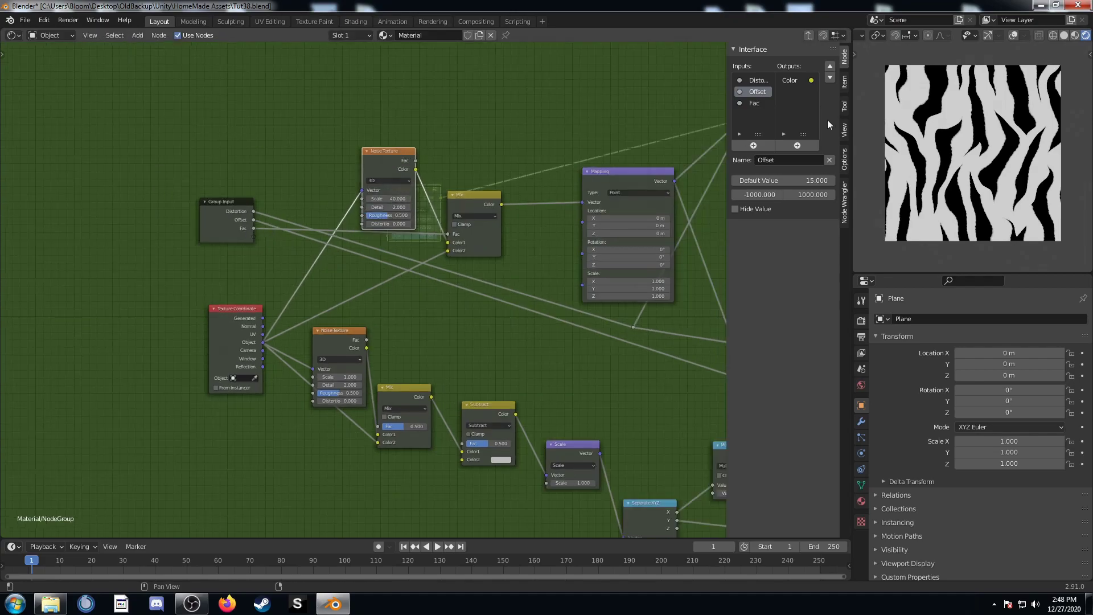
click(747, 103)
click(780, 161)
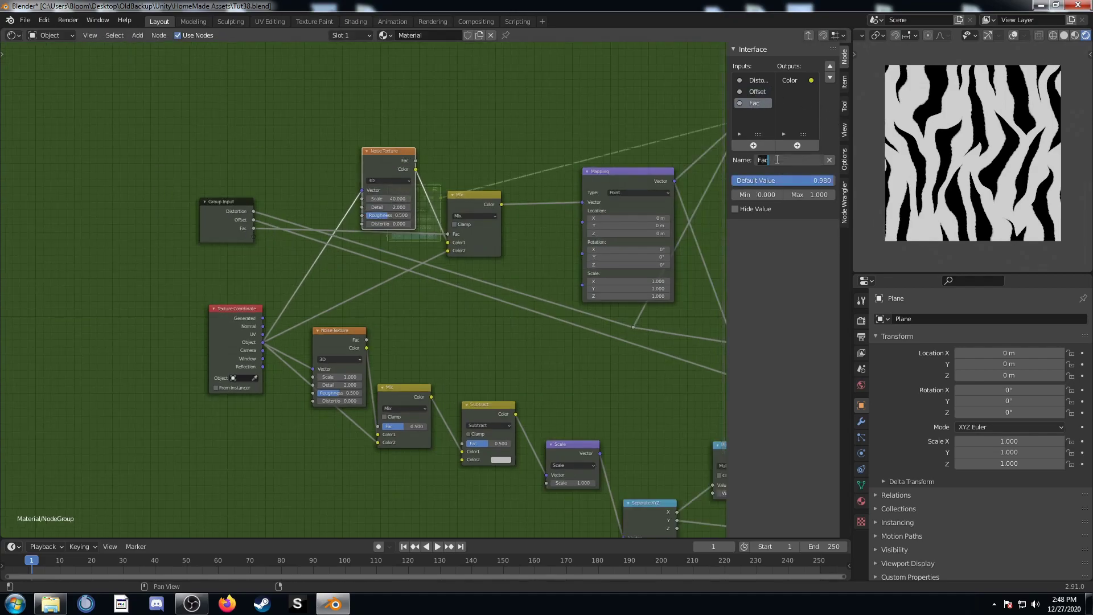
text(Fringe)
key(Return)
scroll(972, 195, up, 3)
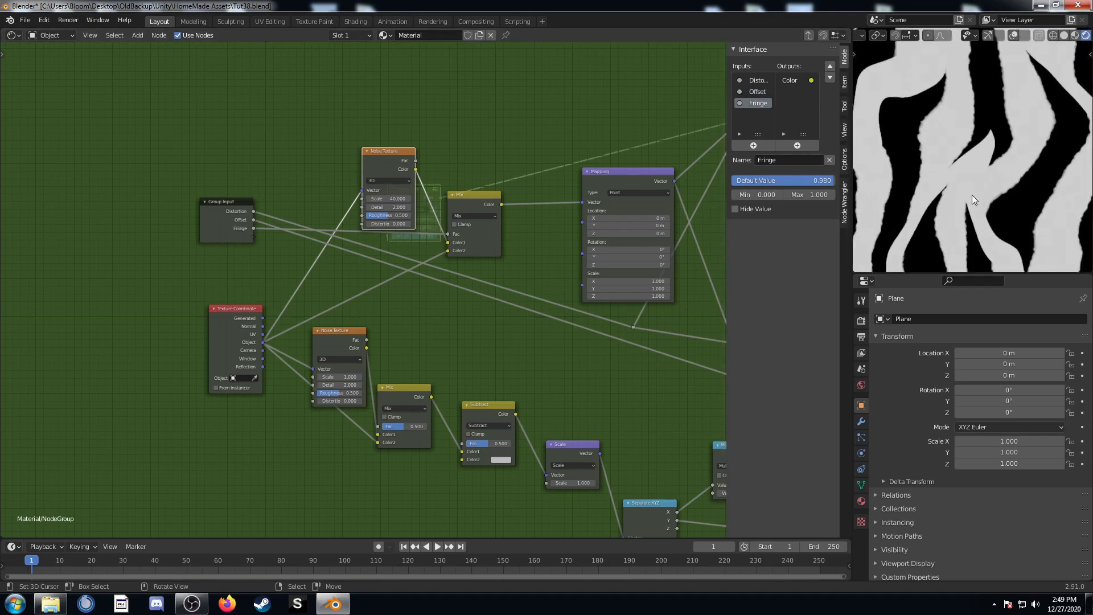
scroll(972, 195, up, 2)
scroll(914, 220, down, 4)
scroll(921, 210, up, 2)
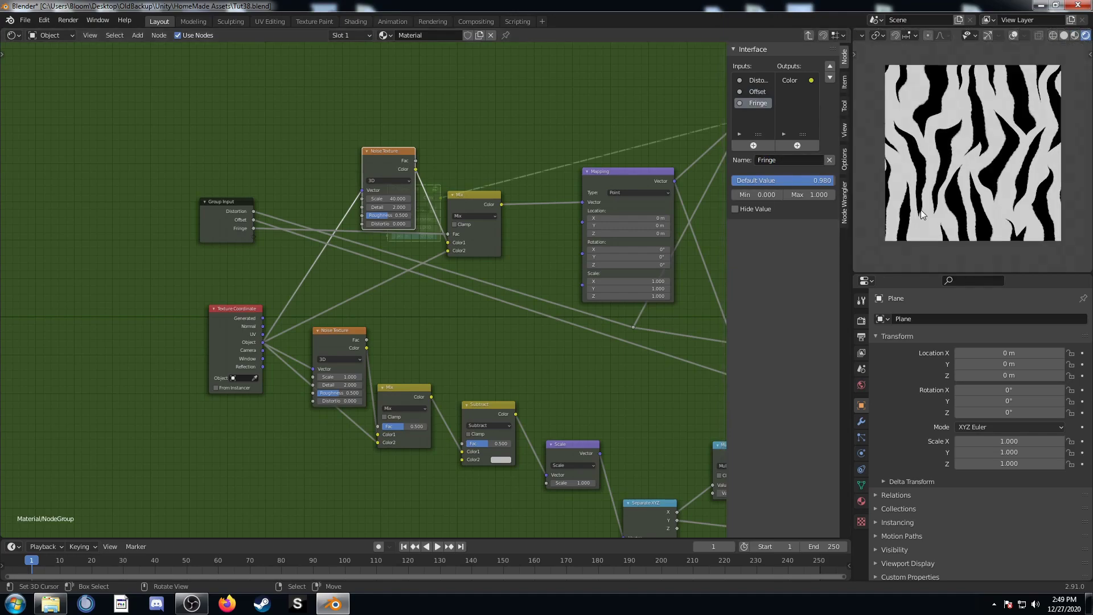
Join the Texture Coordinate Object links at a new reroute
scroll(925, 207, down, 1)
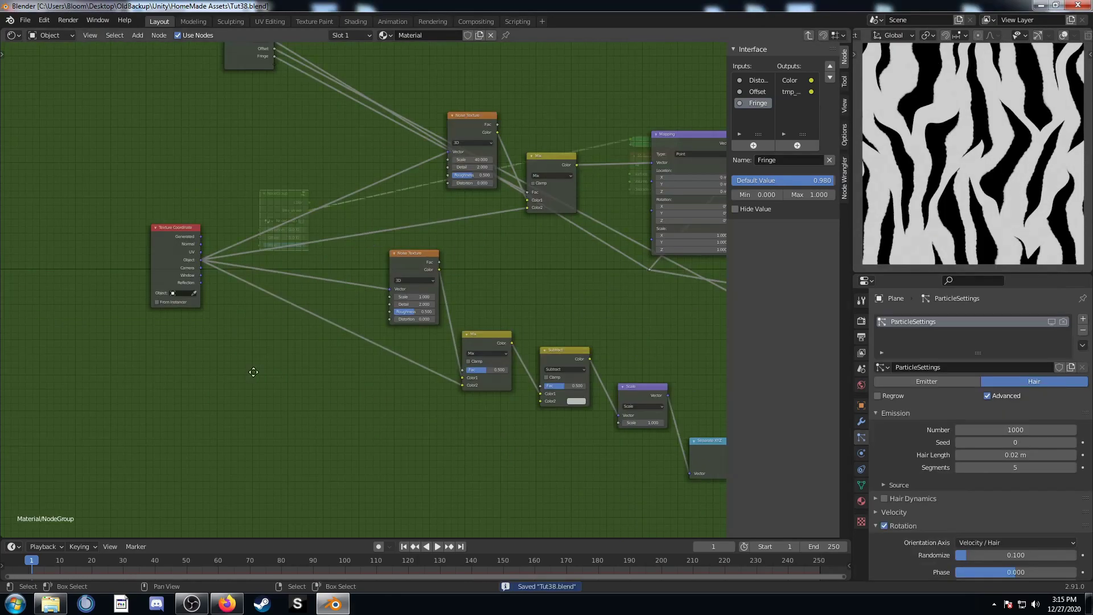
middle_drag(254, 372, 307, 396)
scroll(308, 396, up, 2)
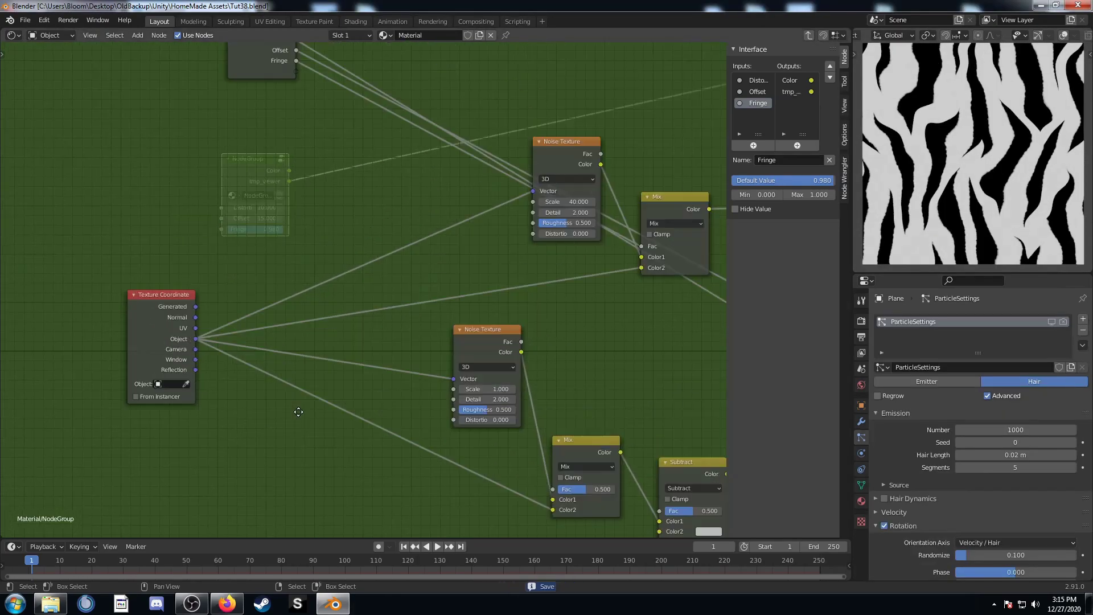
shift+right_drag(329, 221, 287, 491)
scroll(308, 454, down, 2)
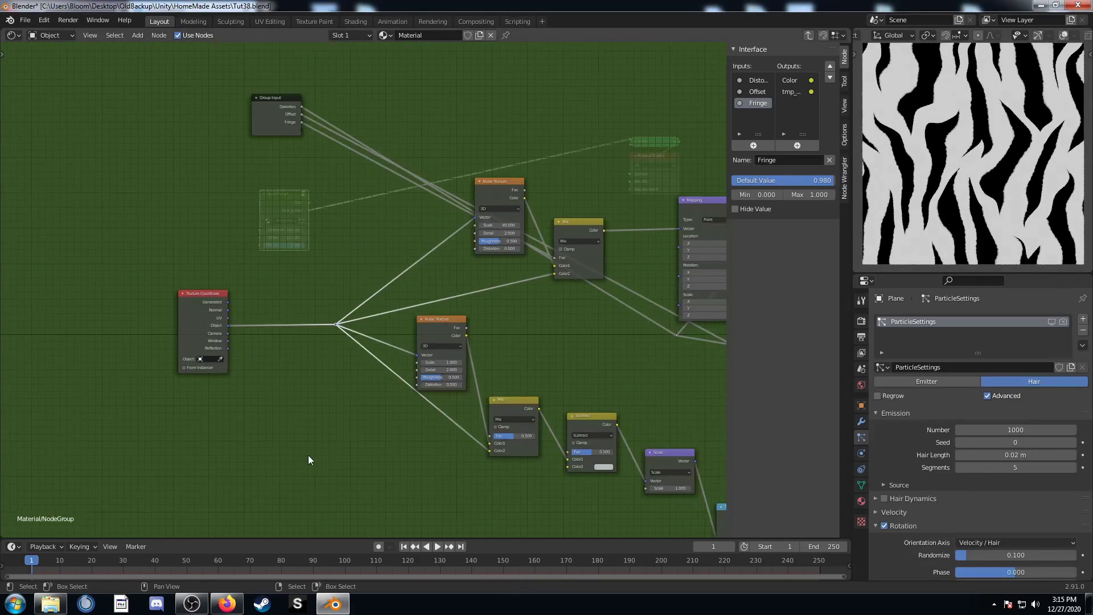
middle_drag(307, 454, 277, 332)
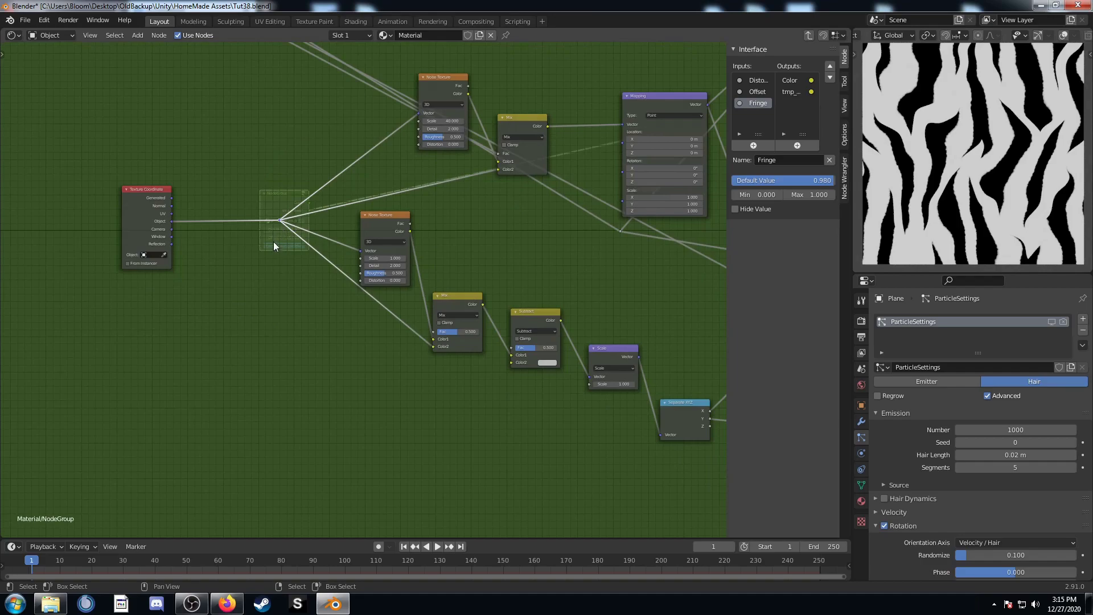
middle_drag(429, 410, 373, 359)
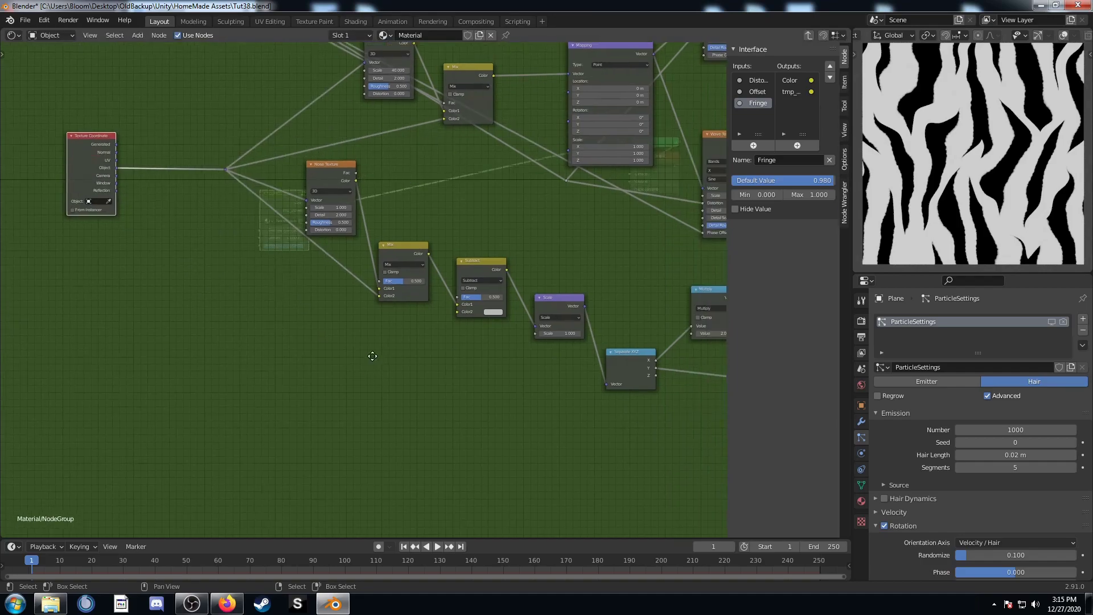
Insert a Scale node copy after Texture Coordinate and expose its scale as a Scale group input
key(shift+d)
click(164, 139)
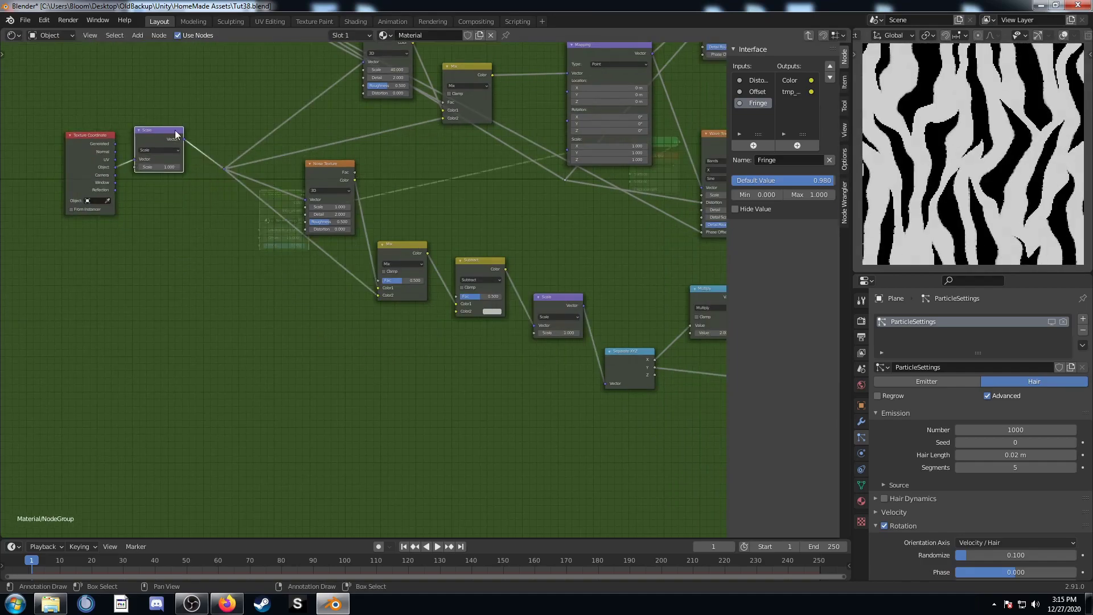
middle_drag(250, 171, 338, 348)
drag(292, 145, 206, 174)
scroll(202, 269, up, 2)
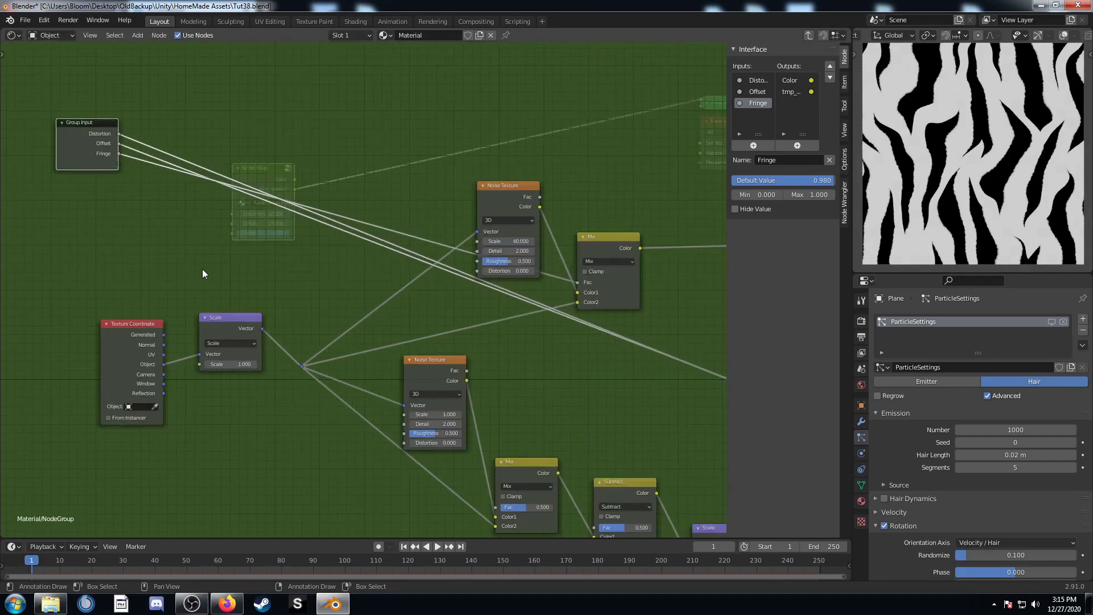
drag(99, 152, 186, 370)
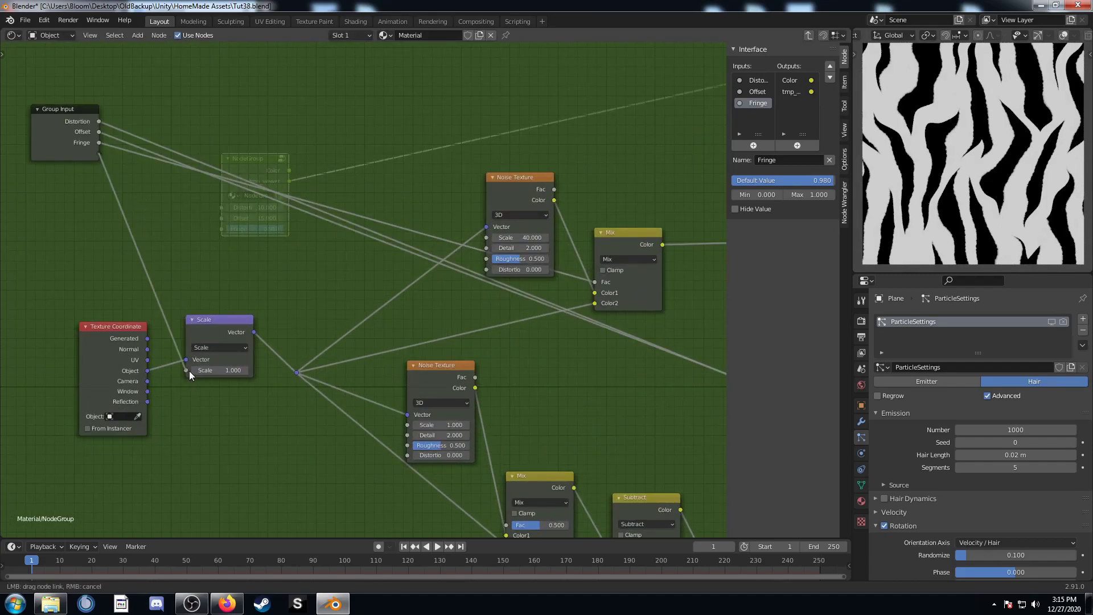
scroll(240, 437, up, 2)
middle_drag(90, 396, 326, 433)
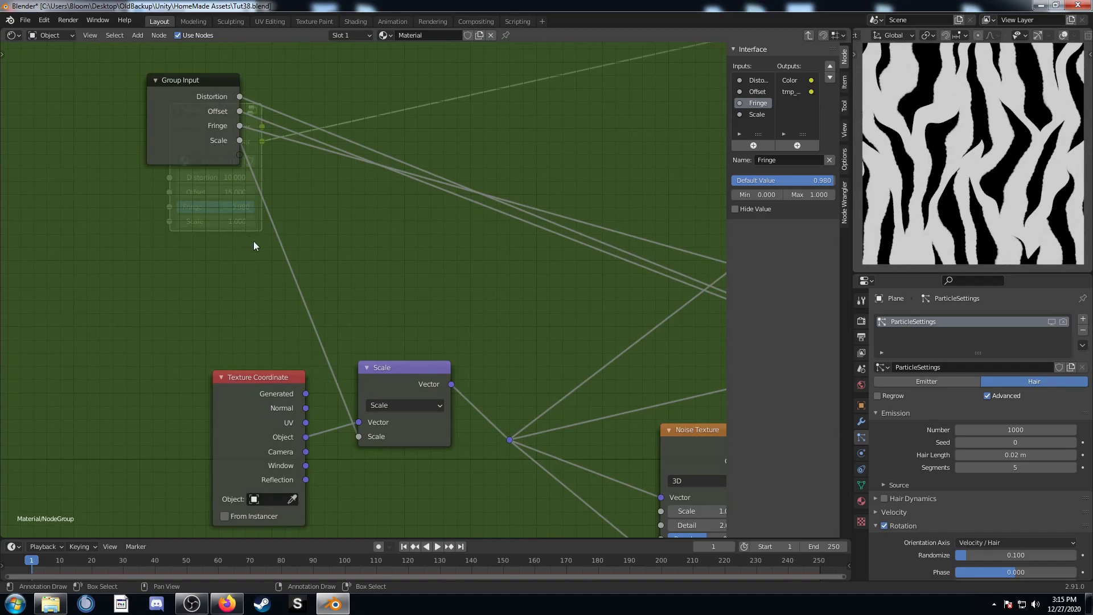
scroll(160, 517, down, 3)
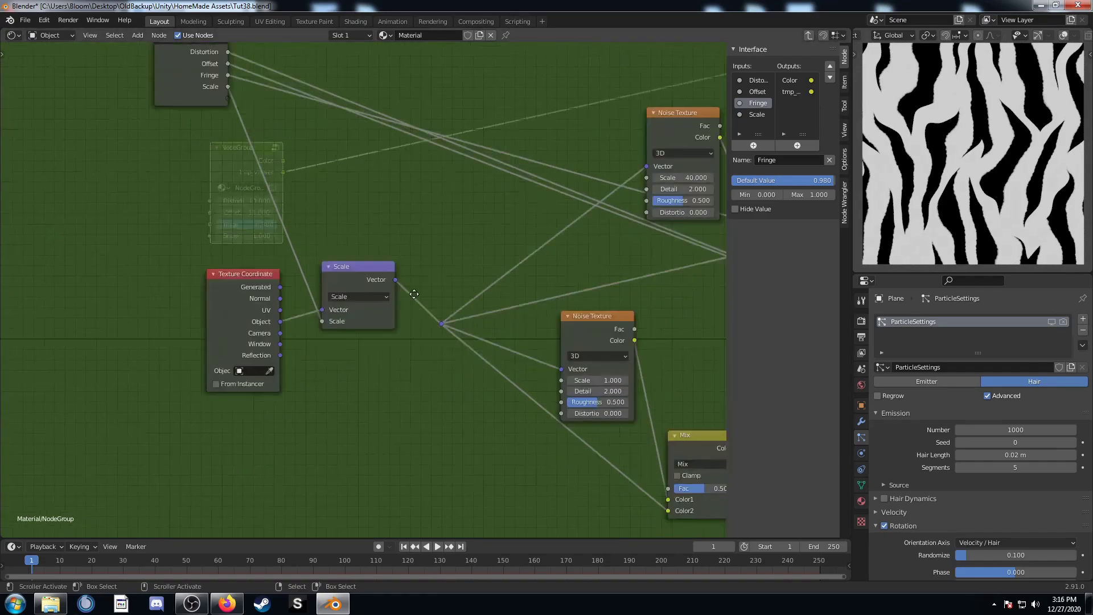
Add reroutes on the links feeding the noise textures and move the Noise Texture up-right
middle_drag(429, 325, 425, 278)
shift+right_drag(486, 284, 480, 335)
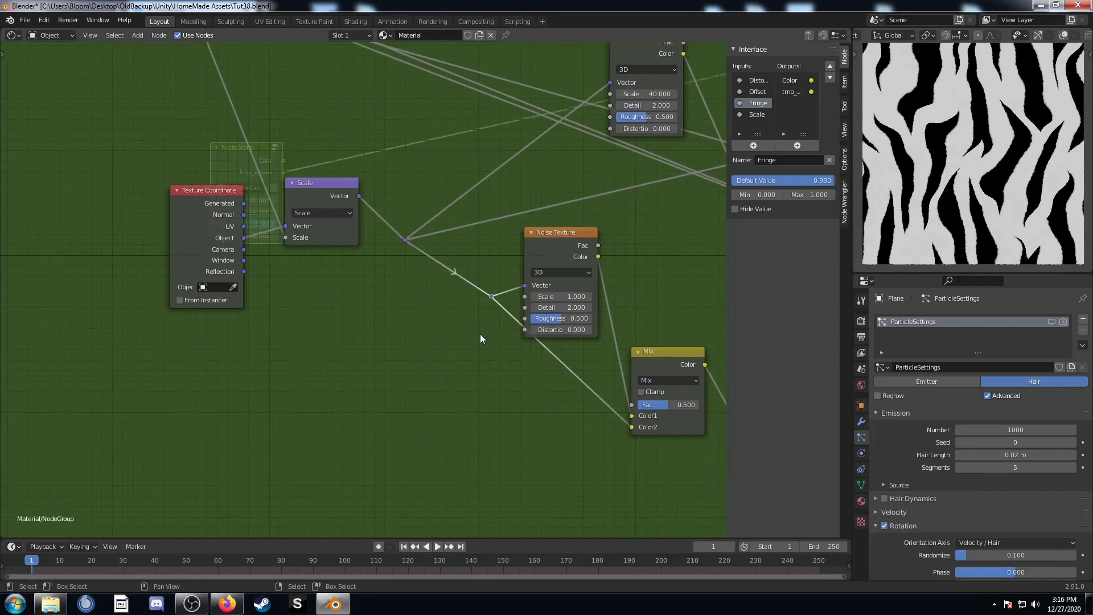
scroll(409, 347, up, 2)
middle_drag(408, 347, 350, 314)
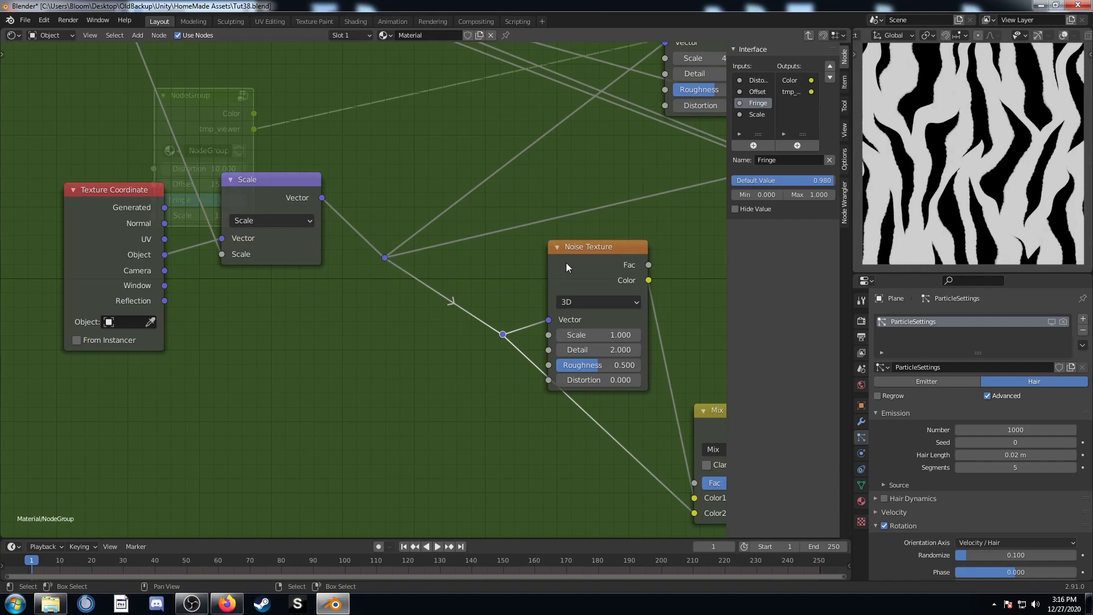
drag(602, 251, 627, 241)
scroll(452, 319, down, 2)
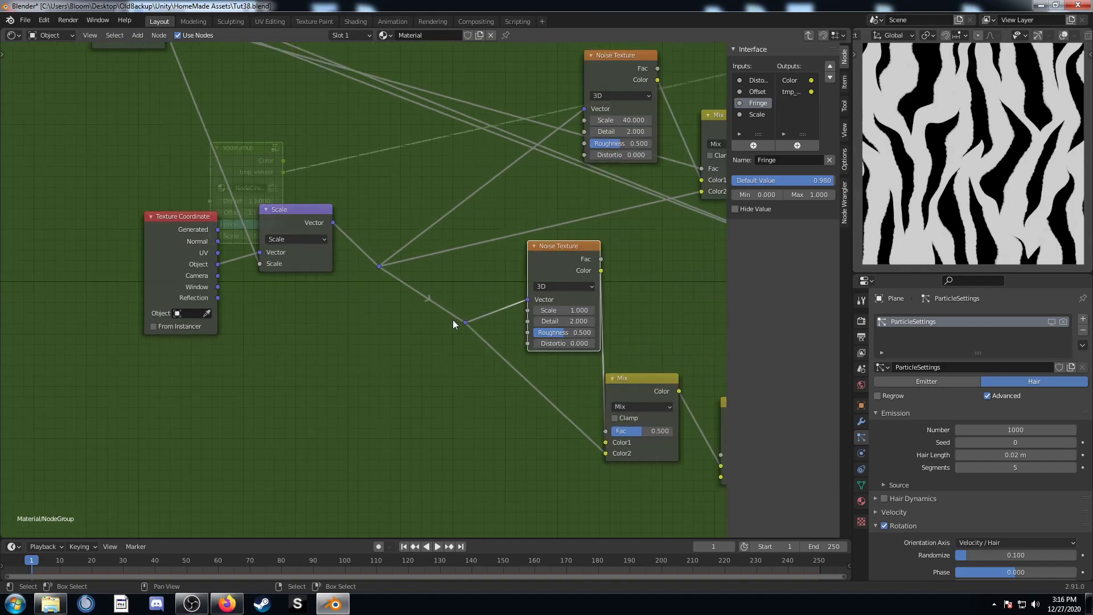
Drop a copy of the Scale node before the Noise Texture and switch it to Add
click(317, 259)
key(shift+d)
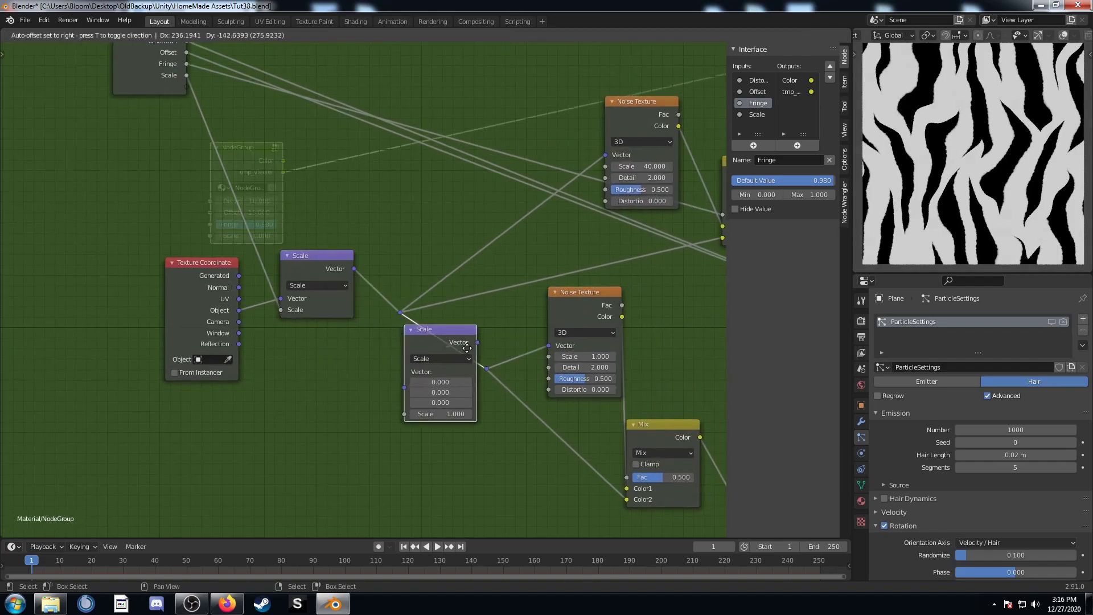
click(539, 359)
middle_drag(474, 410, 406, 327)
scroll(424, 283, up, 2)
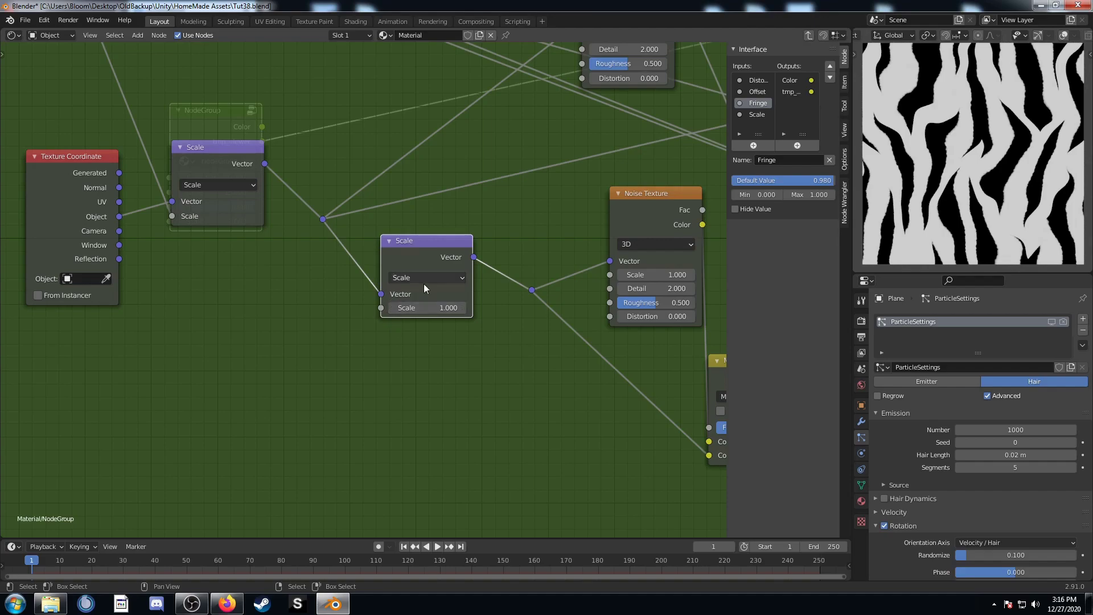
click(426, 279)
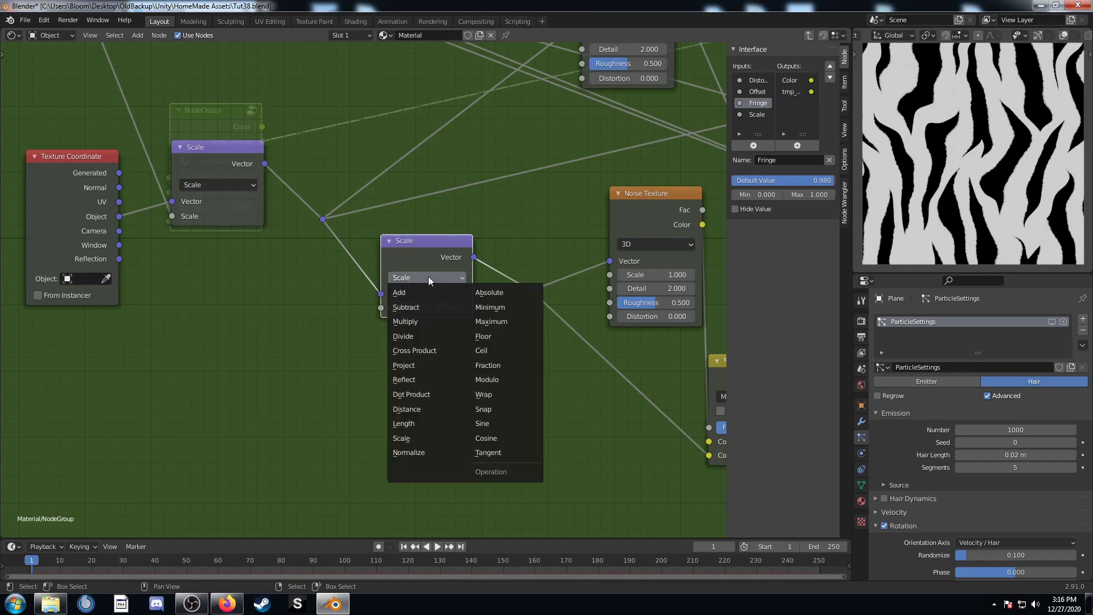
click(431, 292)
scroll(337, 339, down, 4)
Expose the Add node's second vector as a group input named 'Mask Offset'
middle_drag(337, 339, 308, 458)
drag(393, 420, 214, 218)
scroll(209, 228, up, 3)
middle_drag(204, 237, 257, 258)
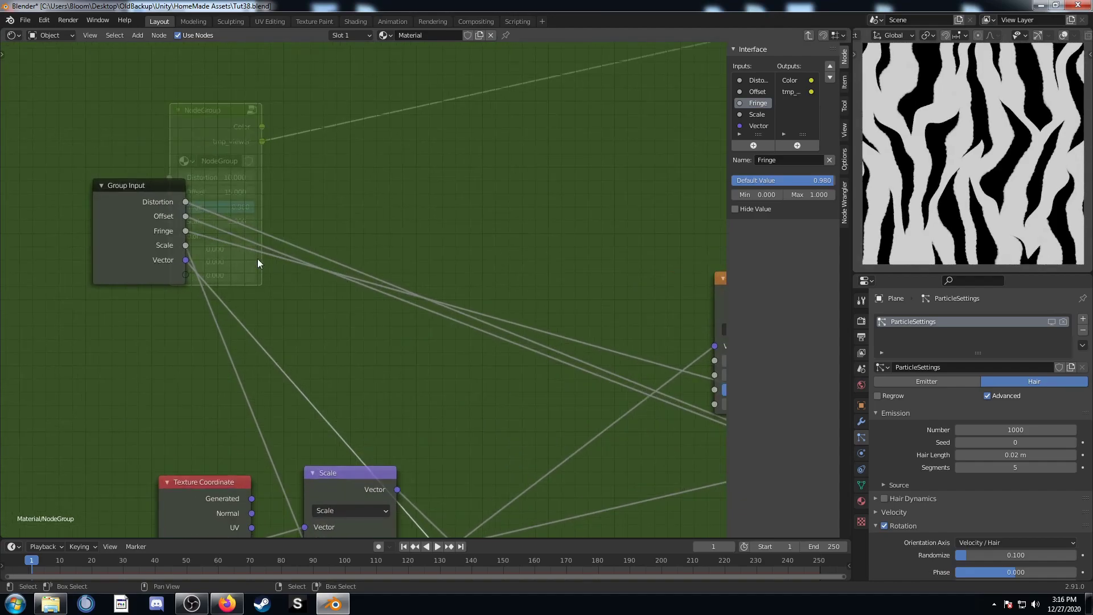
click(759, 125)
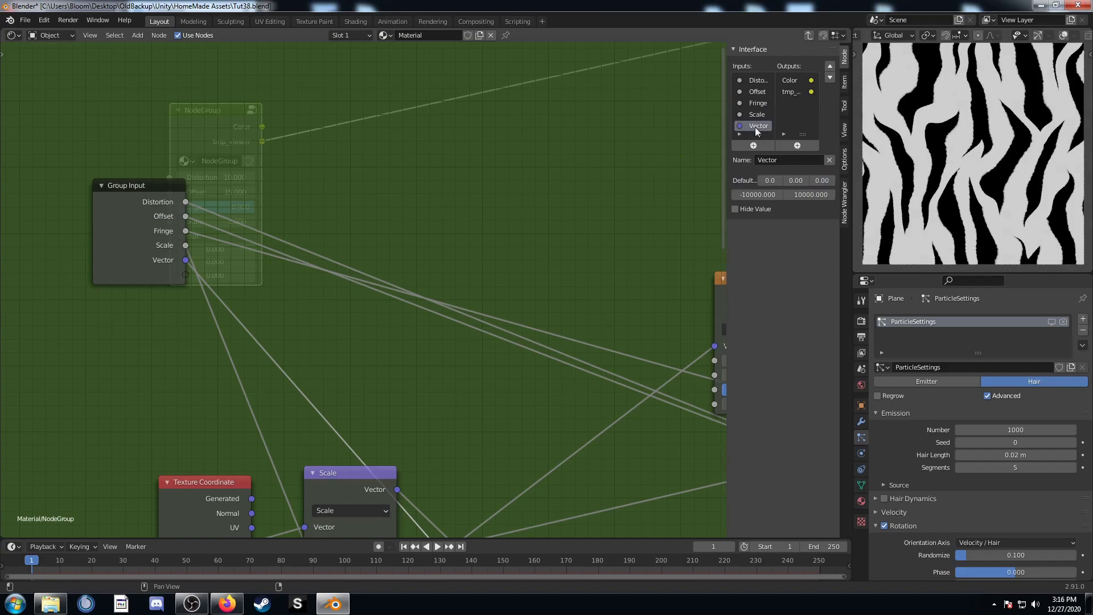
text(Ma)
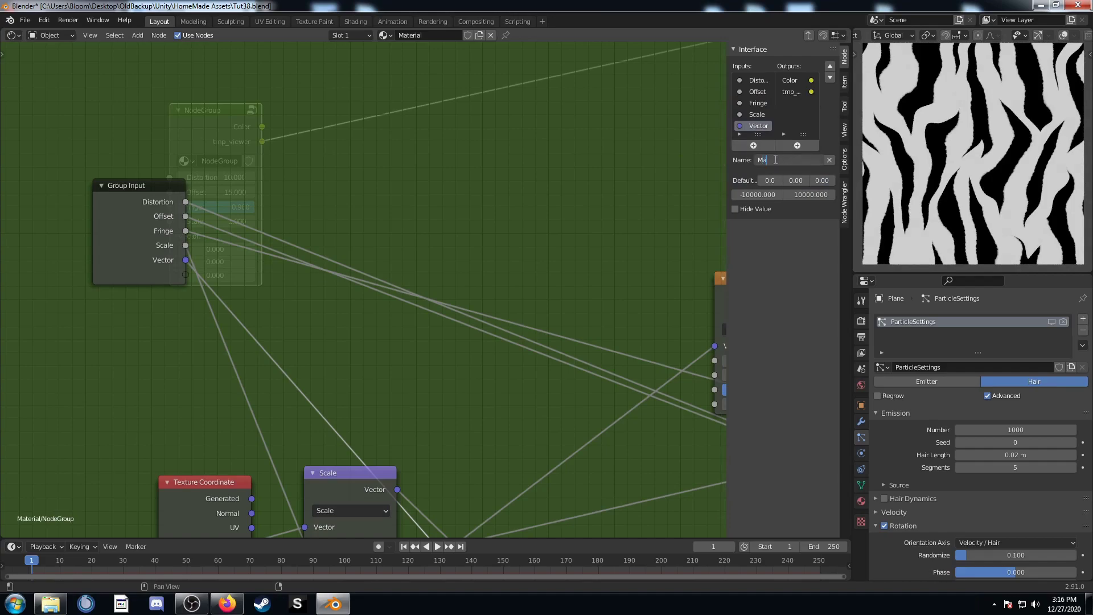
text(sk Offsee)
key(BackSpace)
text(t)
key(Return)
key(Tab)
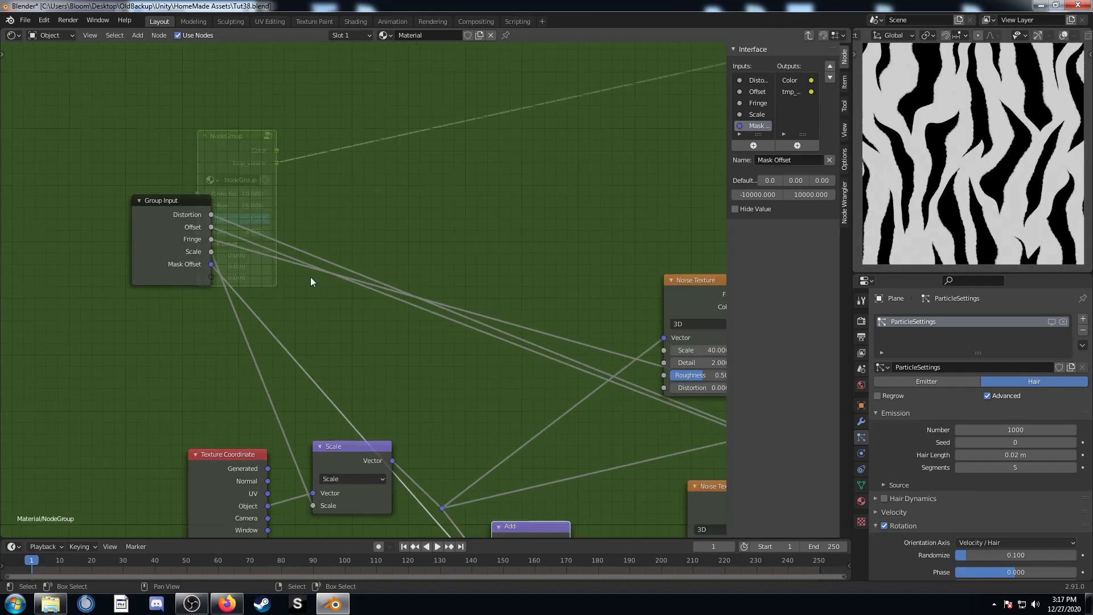
Test different Mask Offset values on the NodeGroup, then reset them to zero
middle_drag(245, 336, 335, 437)
drag(294, 346, 296, 374)
key(BackSpace)
key(BackSpace)
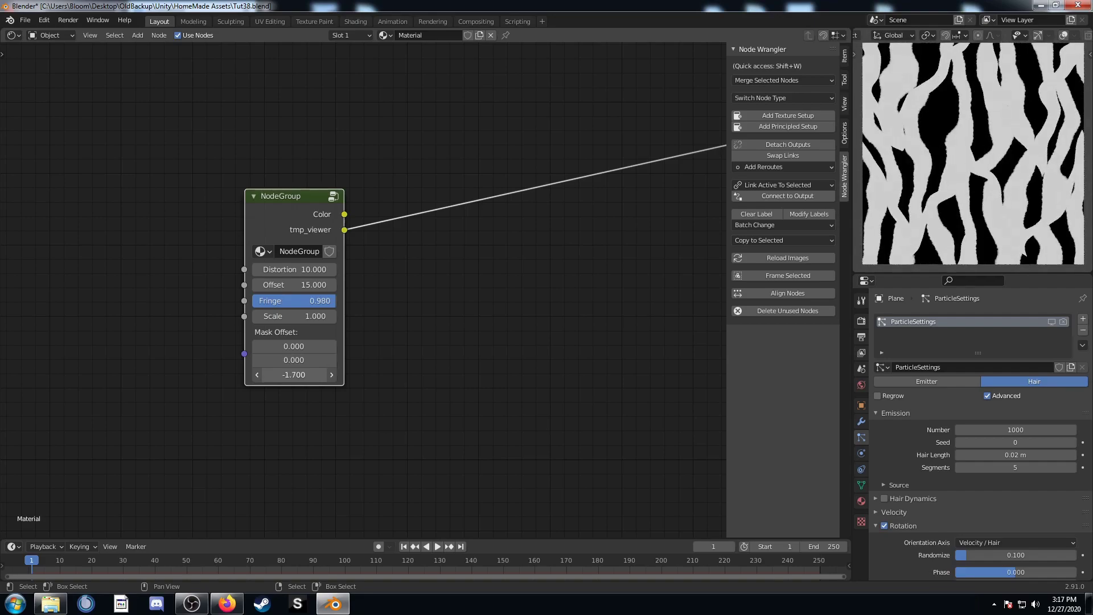
key(BackSpace)
key(Home)
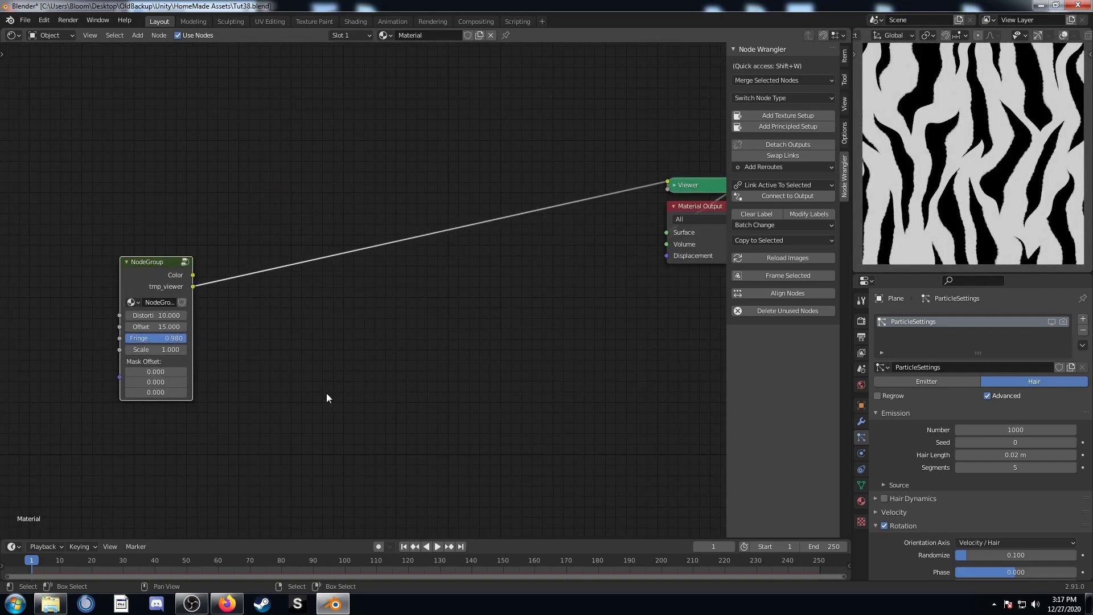
Re-enter the node group, save the file and frame all its nodes
key(Tab)
key(ctrl+s)
key(Home)
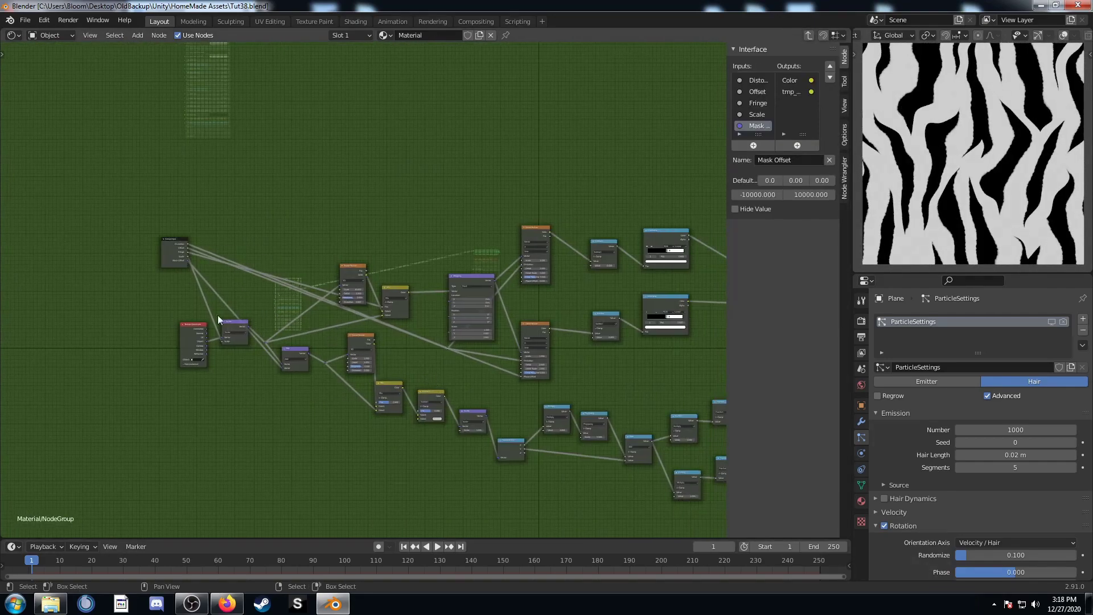
Duplicate the middle Mix node onto the Group Output link and reconnect its Color1 link to Fac
drag(165, 242, 620, 166)
middle_drag(564, 289, 453, 294)
key(g)
click(555, 370)
scroll(564, 382, up, 4)
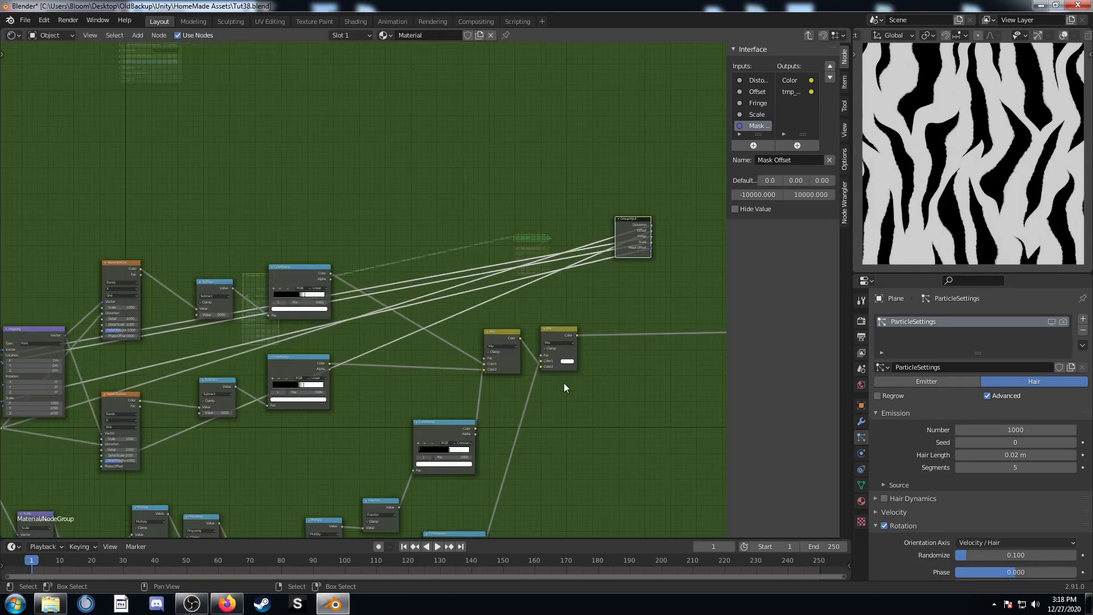
middle_drag(441, 352, 176, 326)
scroll(176, 325, up, 2)
click(185, 309)
key(shift+d)
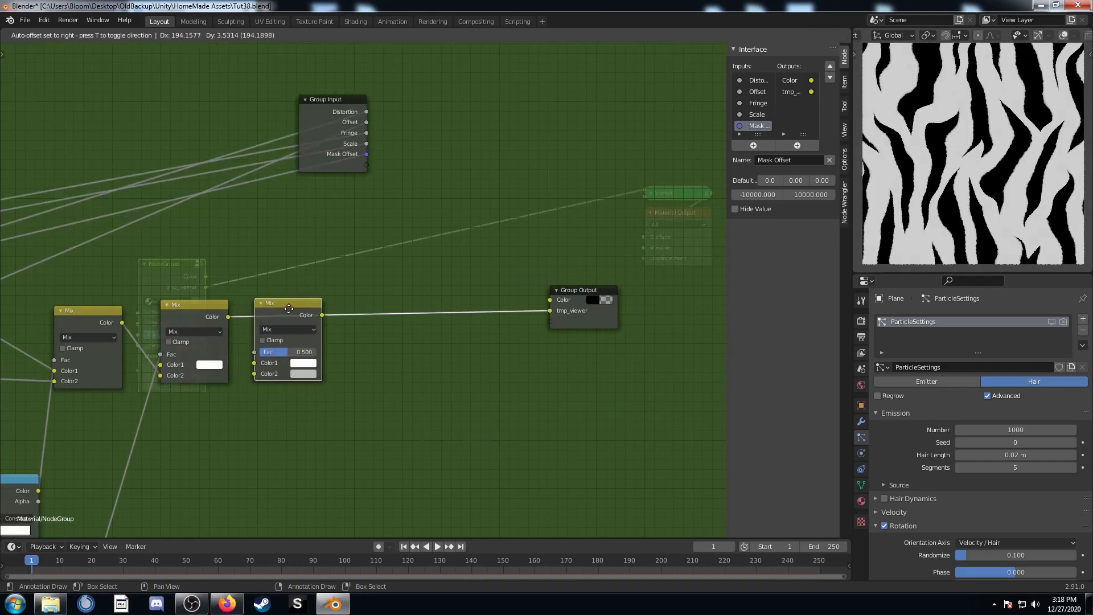
click(322, 302)
scroll(322, 302, up, 2)
middle_drag(322, 302, 396, 288)
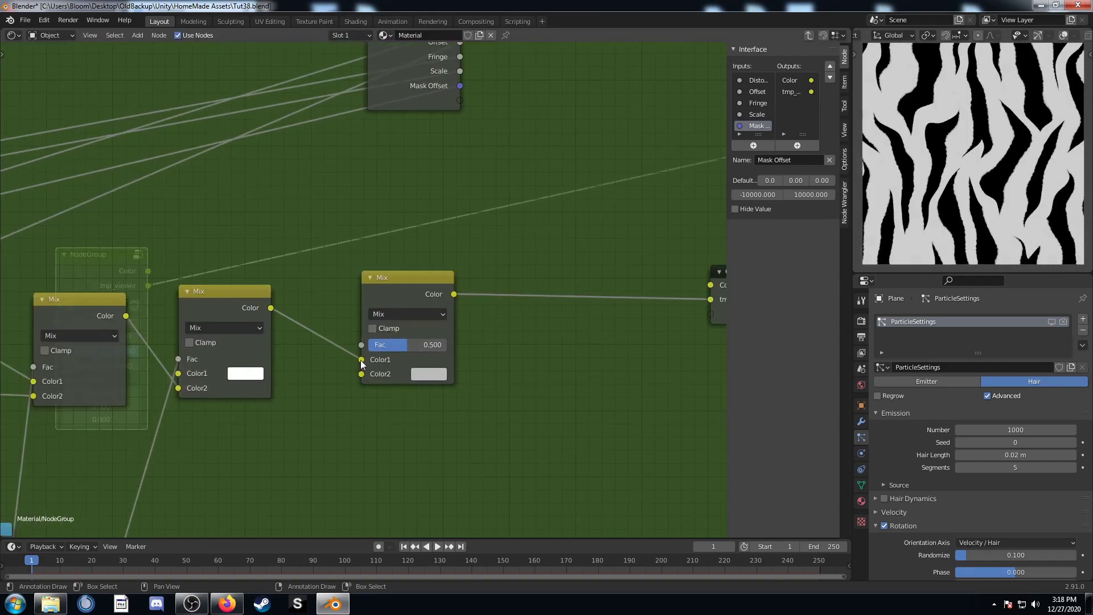
drag(361, 360, 360, 344)
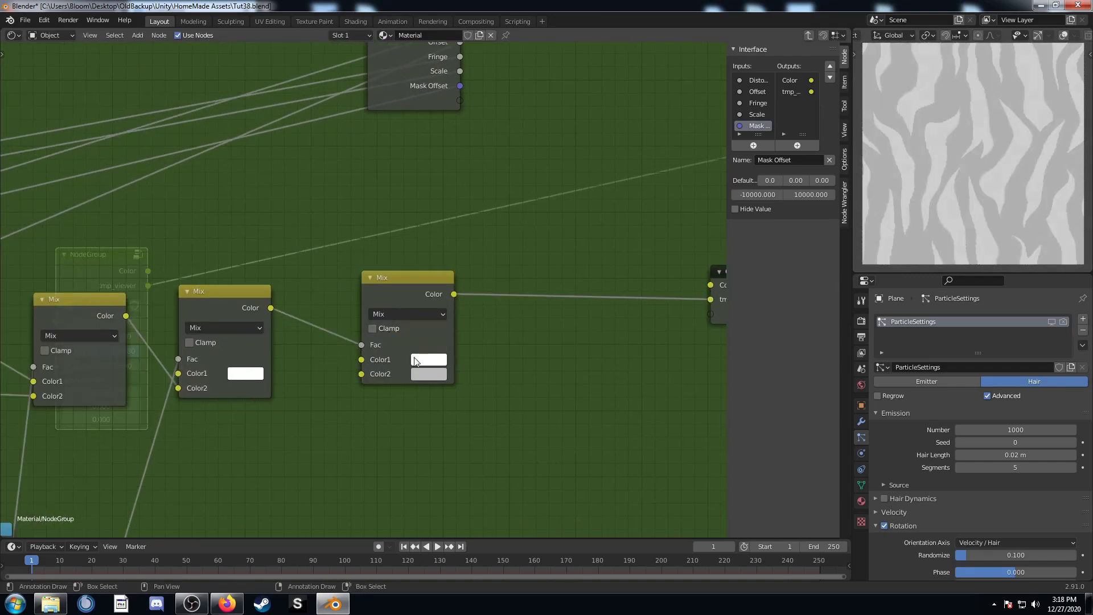
Set the new Mix colours to black and white and expose both as group inputs
click(431, 361)
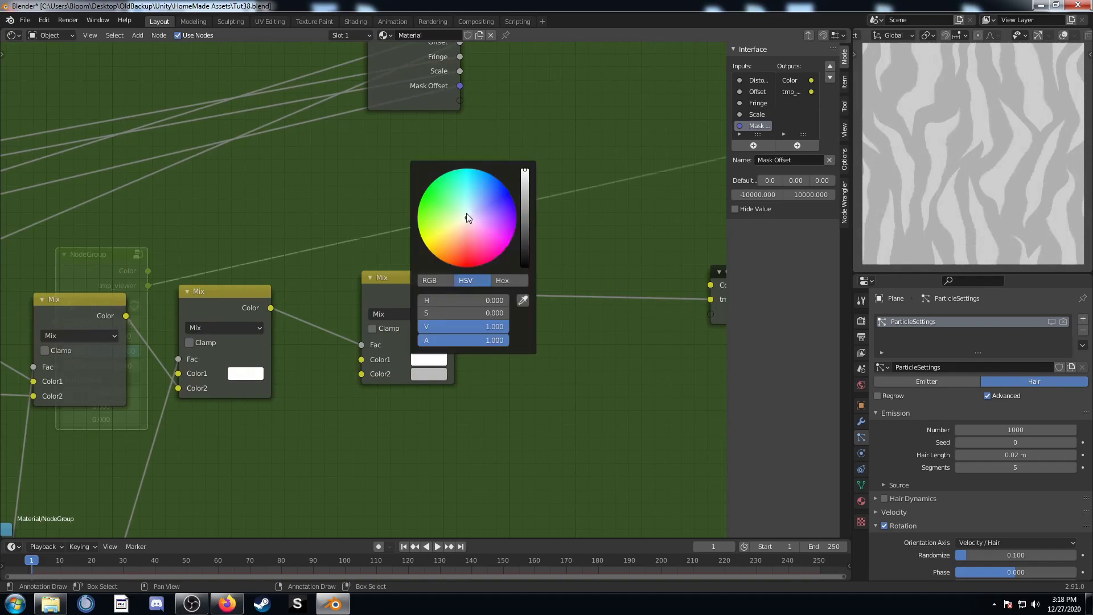
scroll(469, 217, down, 20)
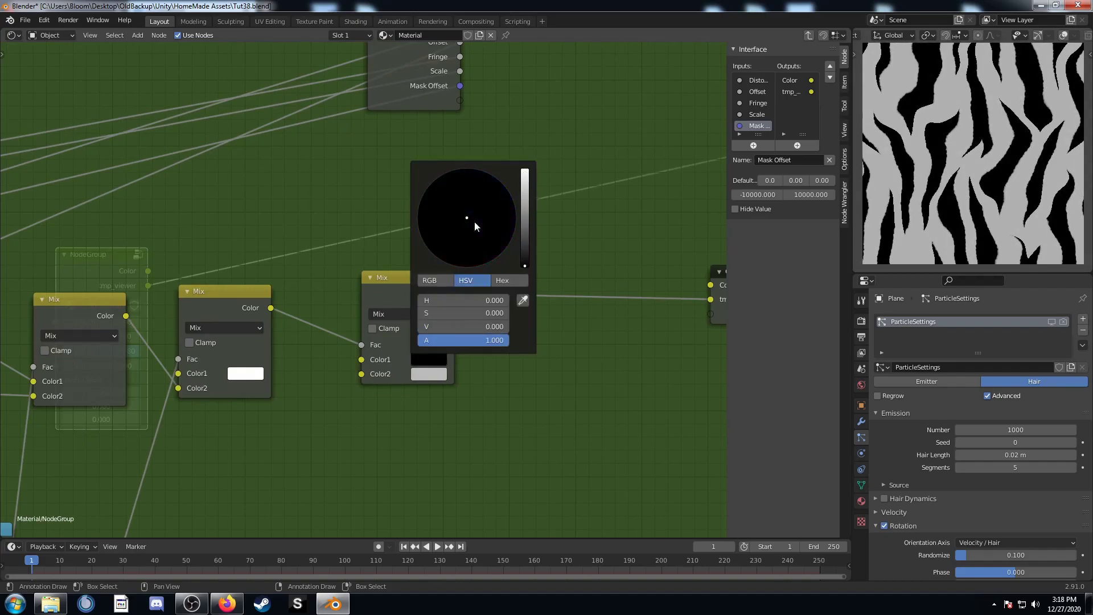
click(435, 374)
scroll(458, 246, up, 3)
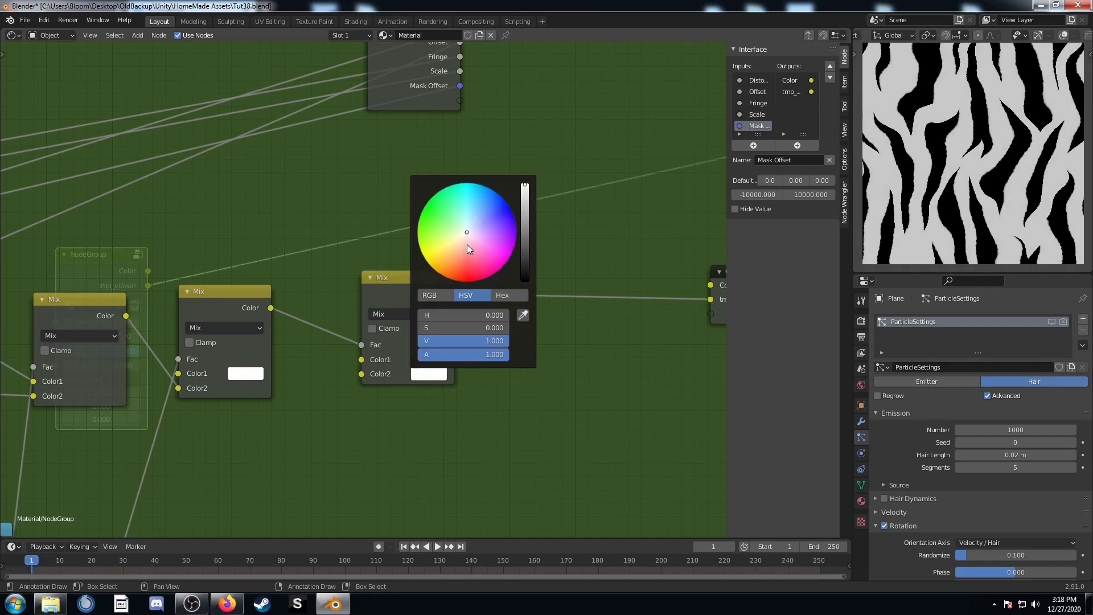
middle_drag(418, 402, 519, 473)
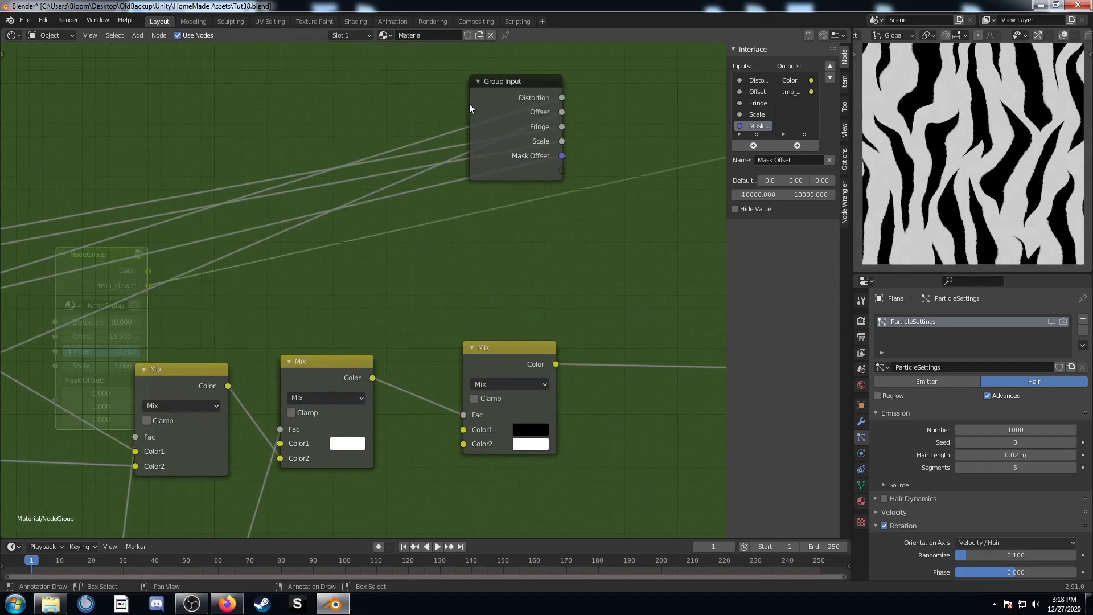
drag(479, 111, 383, 119)
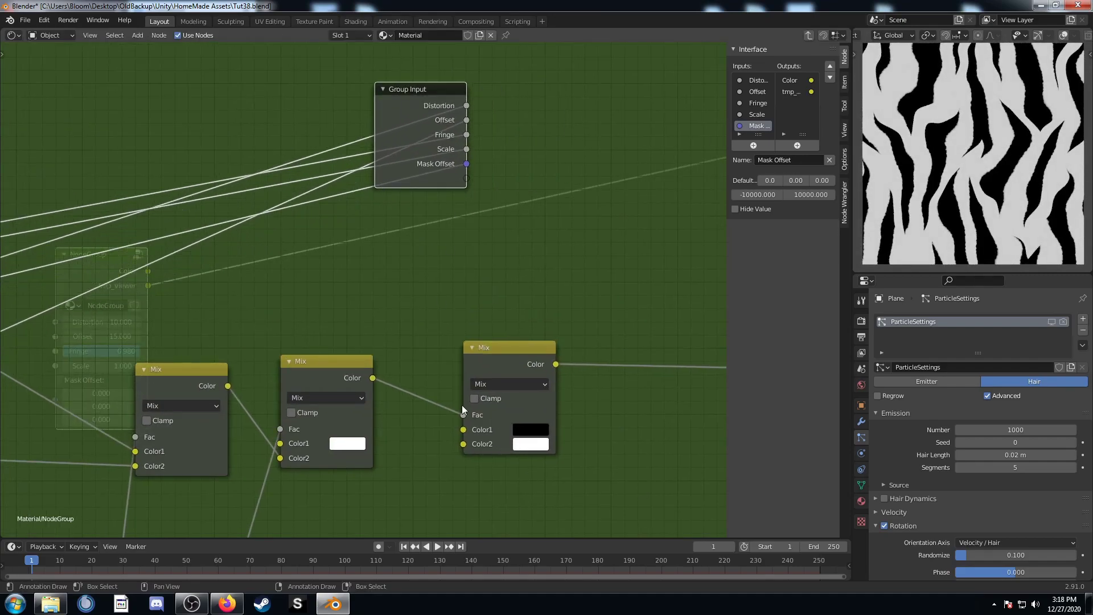
drag(464, 429, 470, 194)
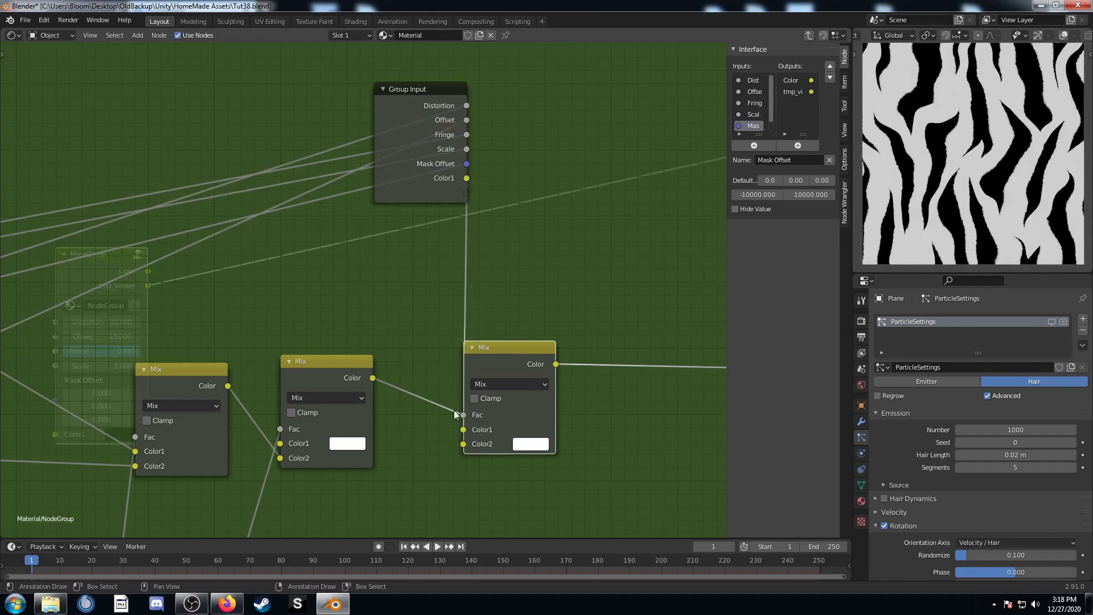
drag(463, 444, 469, 195)
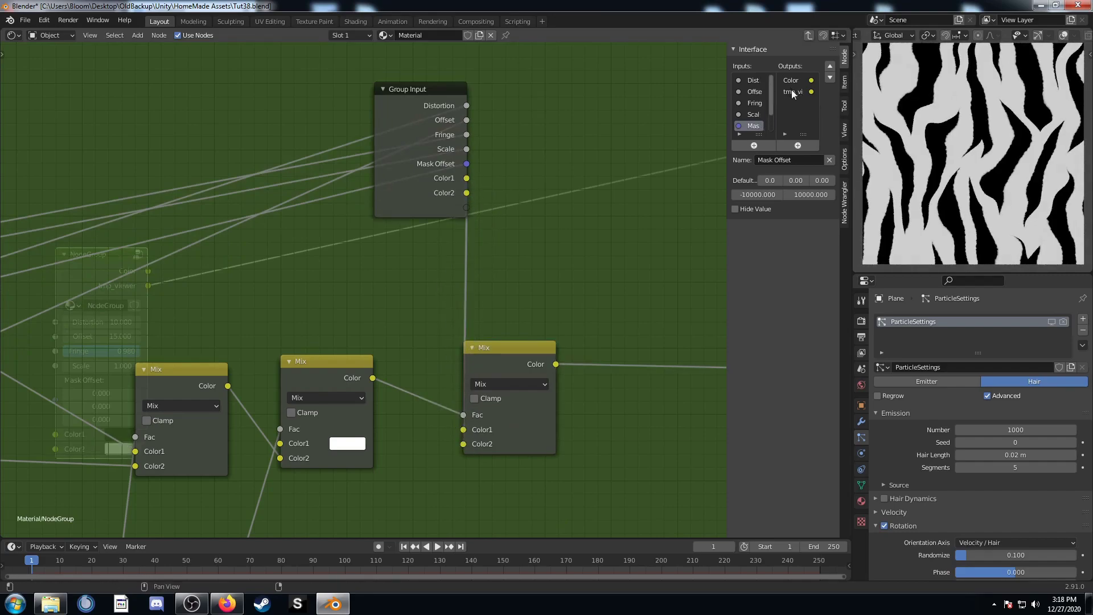
Rename the two new colour inputs to Stripe Color and Skin Color
scroll(753, 102, down, 2)
click(753, 115)
click(782, 160)
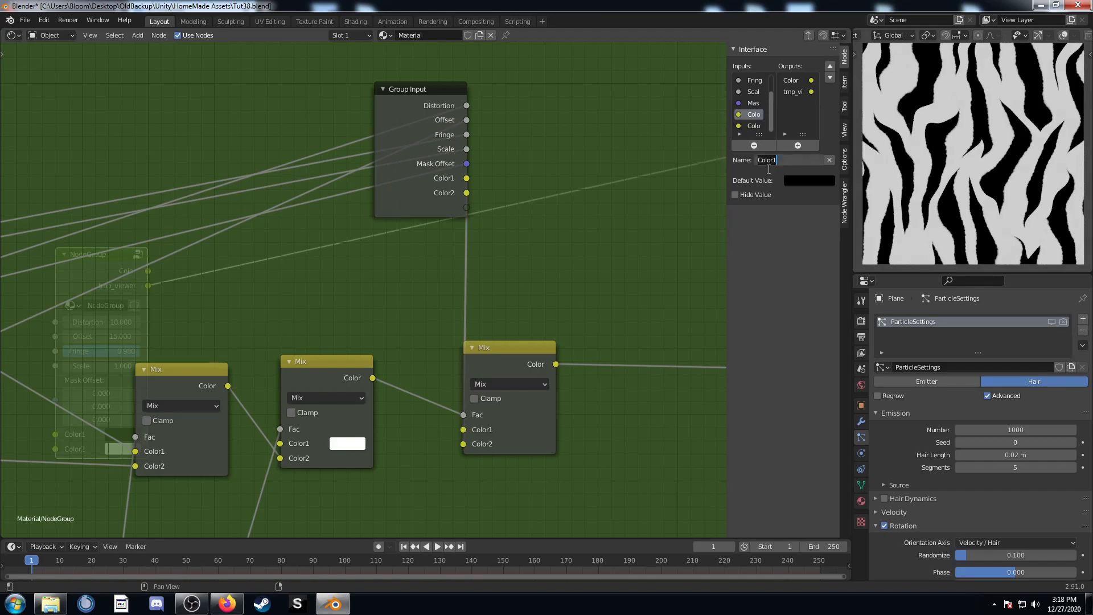
text(Stripe Color)
key(Return)
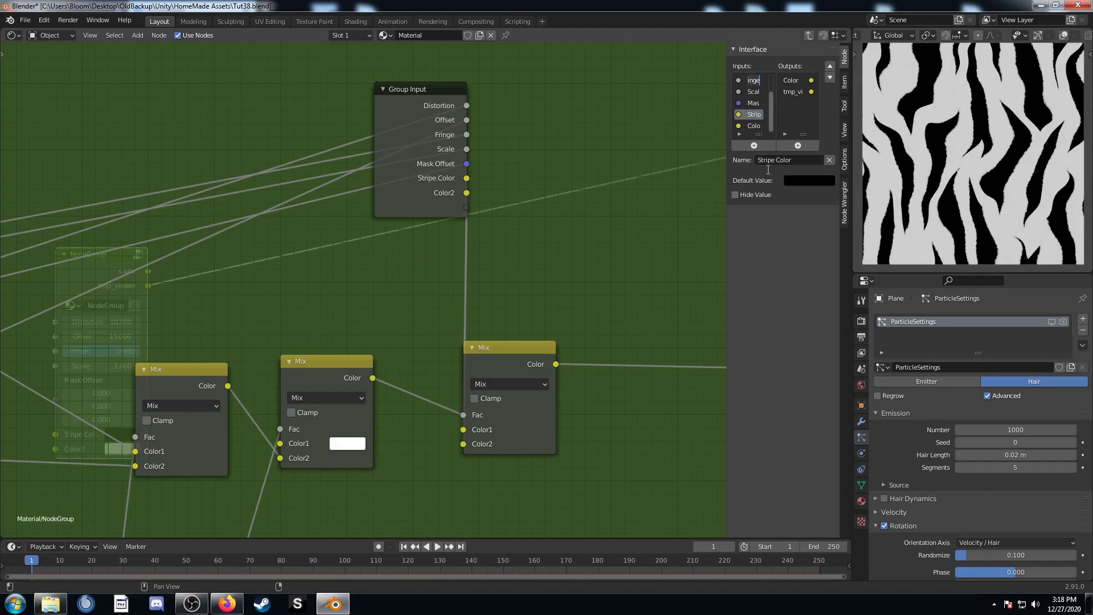
double_click(753, 126)
click(795, 160)
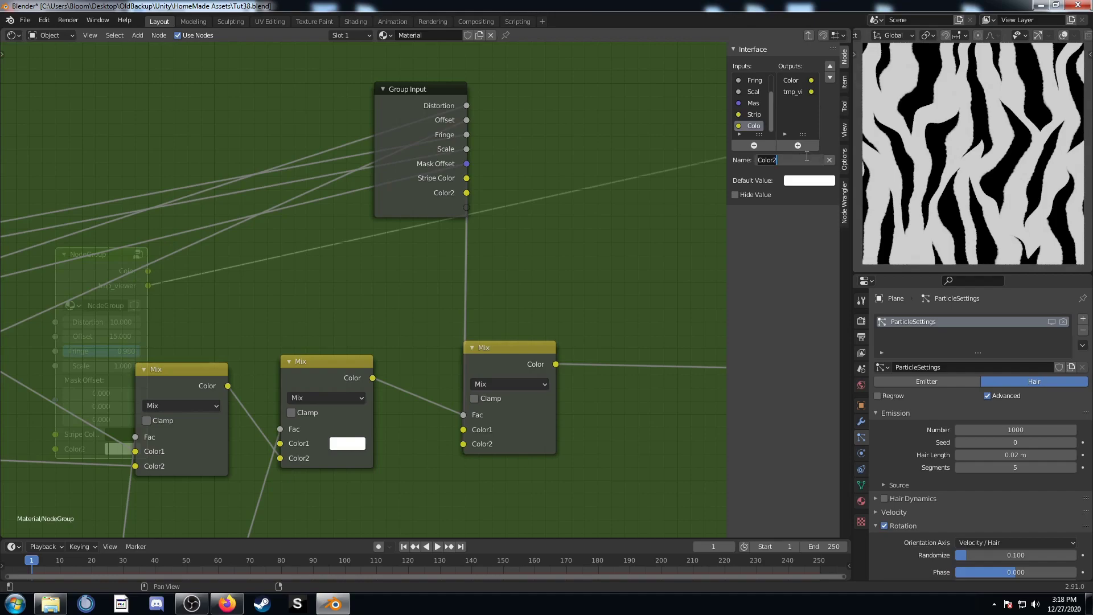
text(Skin Color)
key(Return)
Move the Group Input node to the upper left of the node group
scroll(341, 360, down, 3)
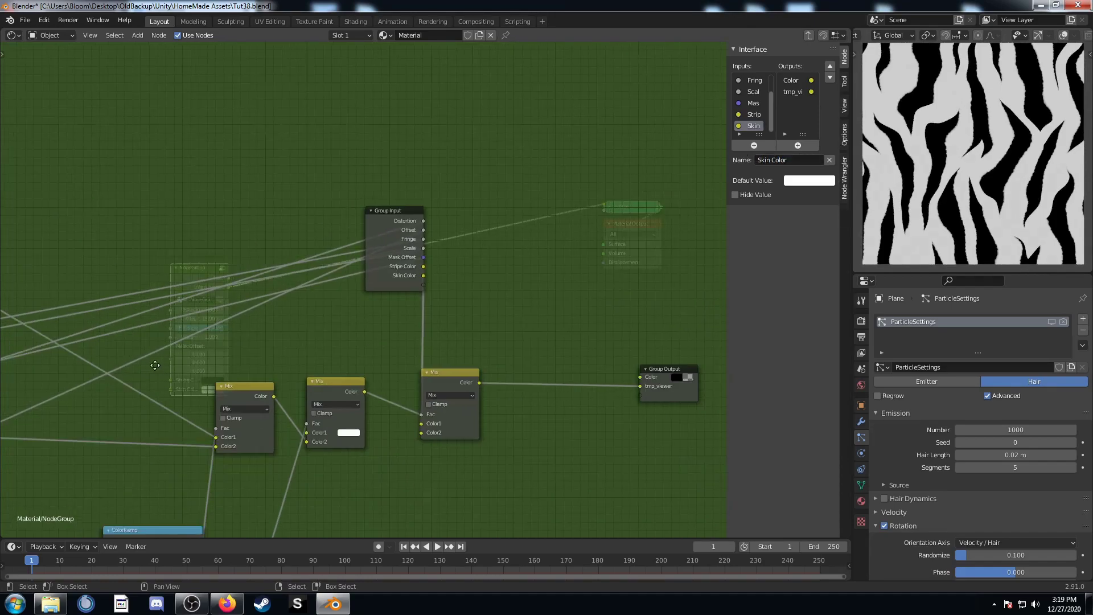
middle_drag(155, 365, 363, 363)
drag(619, 212, 42, 198)
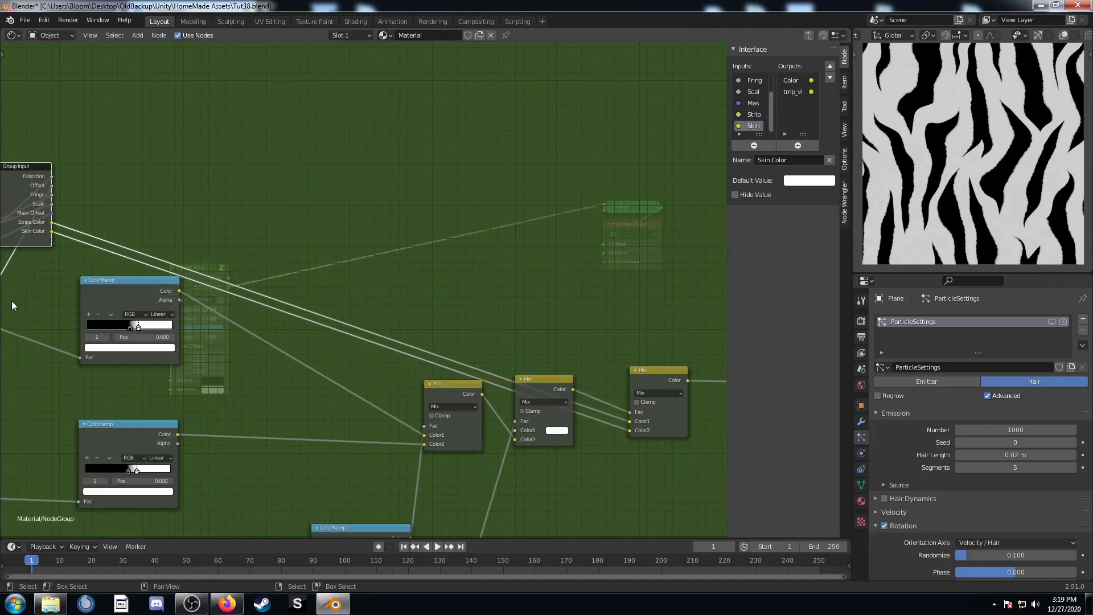
middle_drag(12, 306, 419, 353)
drag(433, 245, 122, 188)
Nudge the two ColorRamp nodes beside the Wave Textures into tidier positions
middle_drag(332, 326, 370, 239)
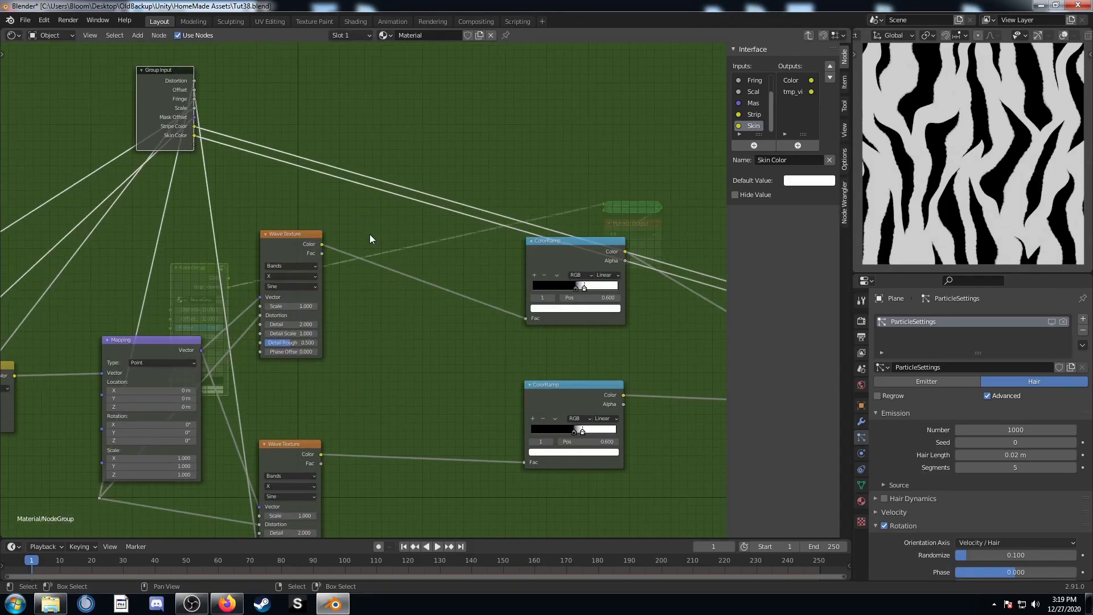
mouse_move(545, 303)
mouse_down()
mouse_move(527, 330)
mouse_move(535, 316)
mouse_up()
scroll(535, 315, up, 2)
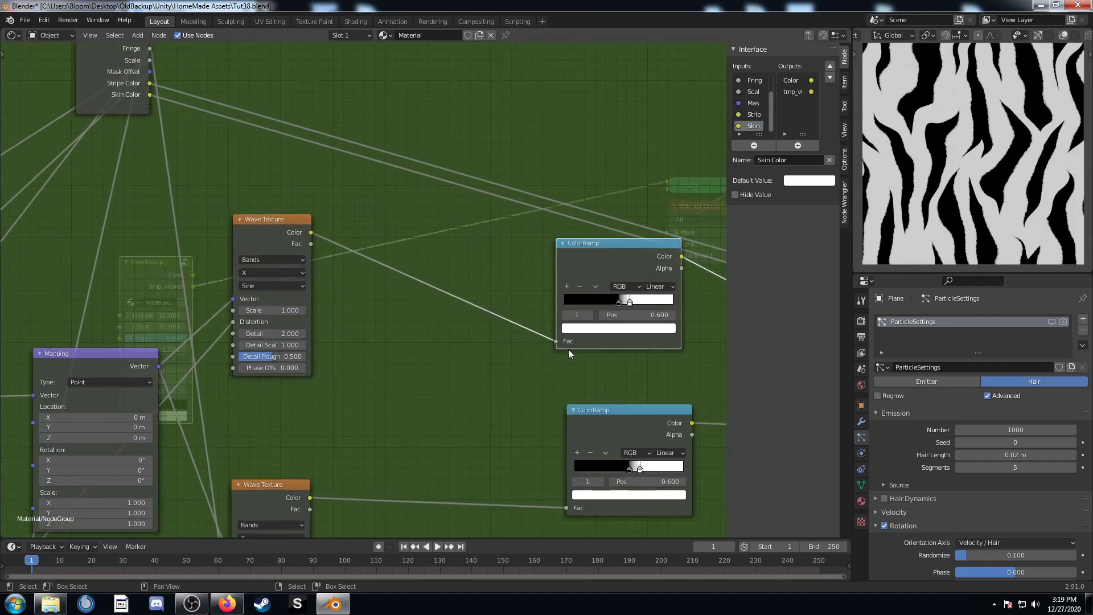
middle_drag(627, 250, 548, 238)
drag(548, 238, 558, 247)
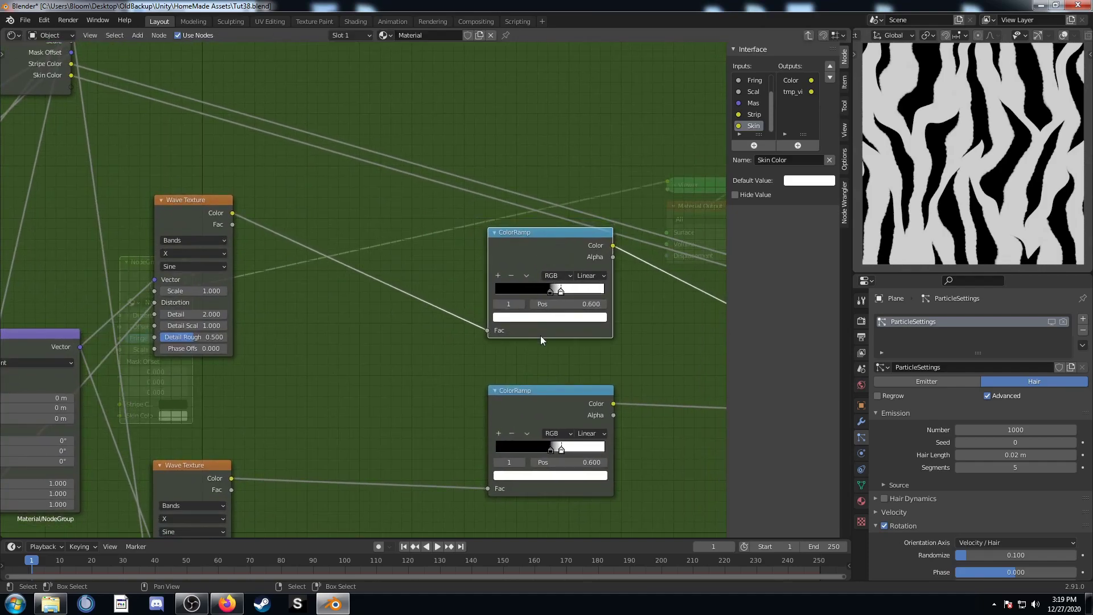
middle_drag(517, 330, 547, 302)
drag(581, 220, 583, 216)
middle_drag(451, 328, 469, 378)
scroll(435, 387, down, 2)
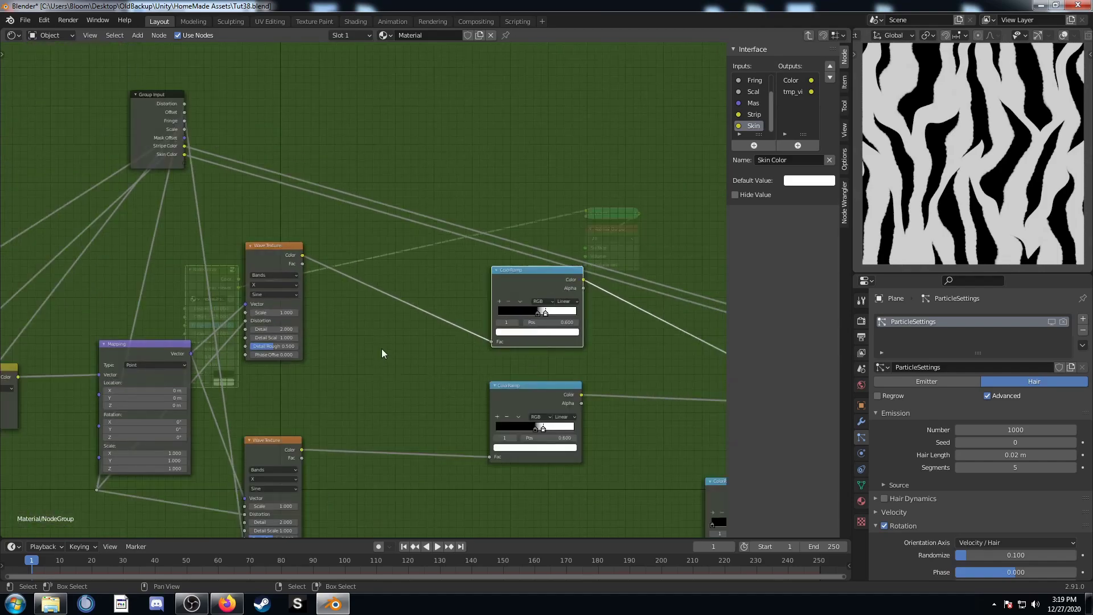
Insert a Math Subtract node on the upper Wave-to-ColorRamp link, with its second value at 0
key(shift+a)
text(add)
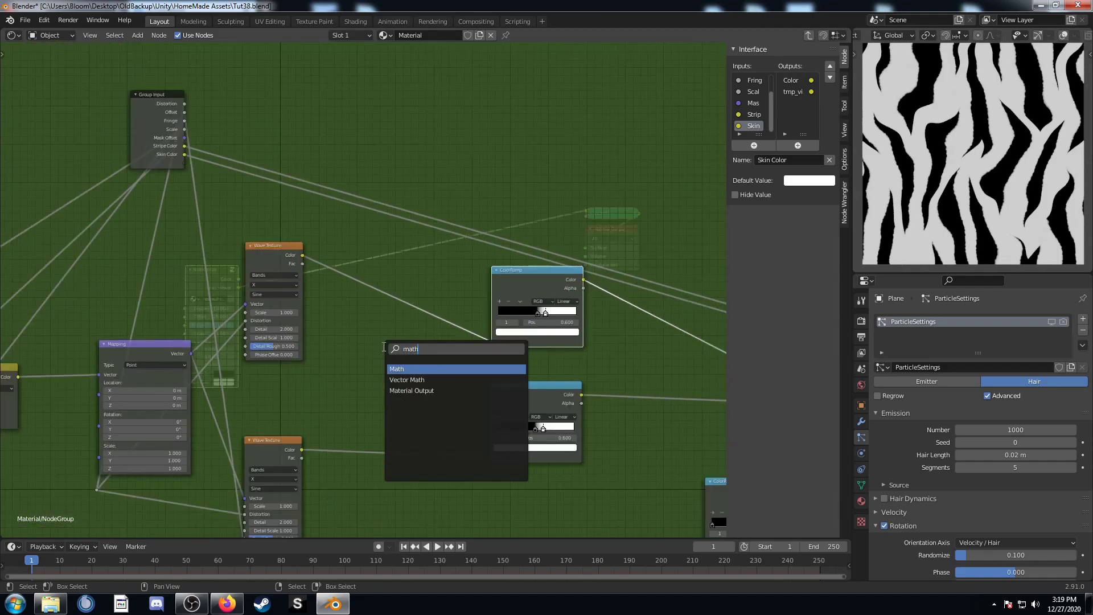
key(Return)
click(380, 270)
scroll(452, 328, up, 3)
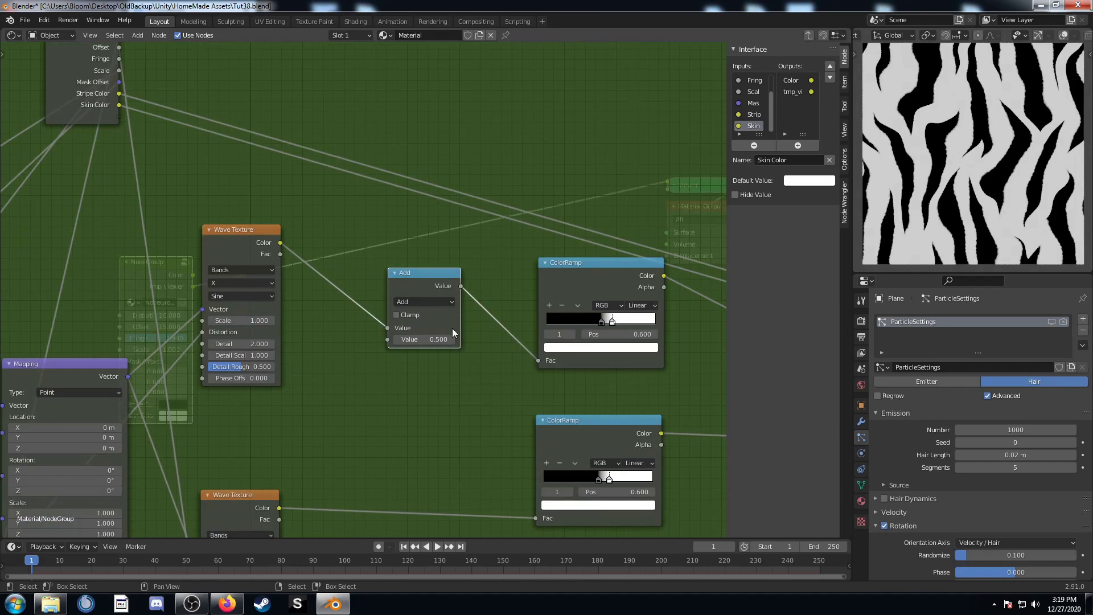
click(449, 308)
key(s)
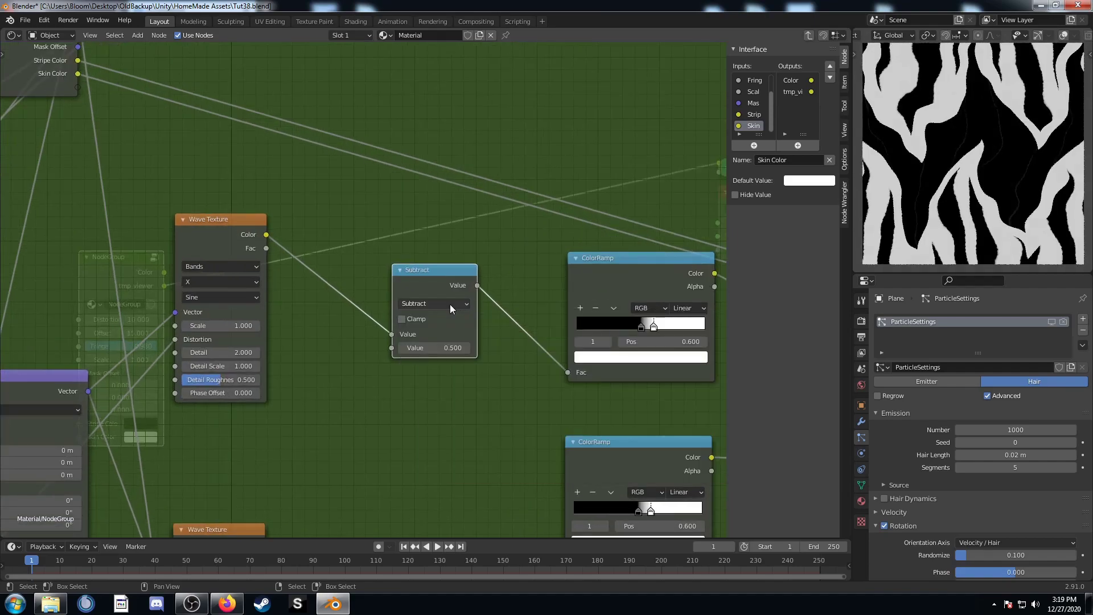
middle_drag(588, 312, 523, 235)
click(365, 278)
text(0.5)
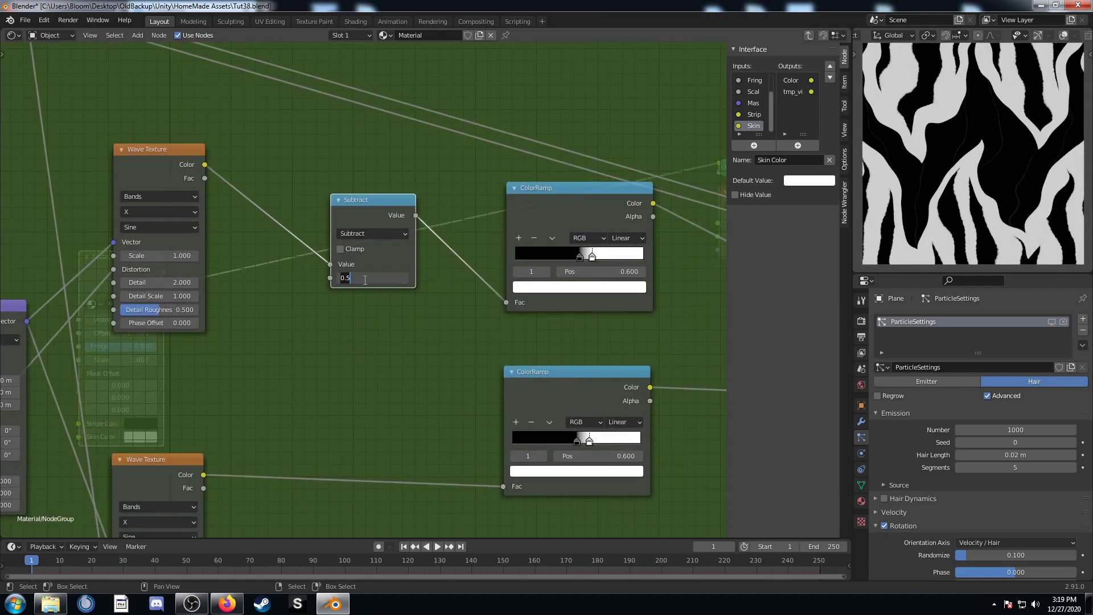
key(BackSpace)
key(BackSpace)
key(Return)
scroll(365, 284, down, 2)
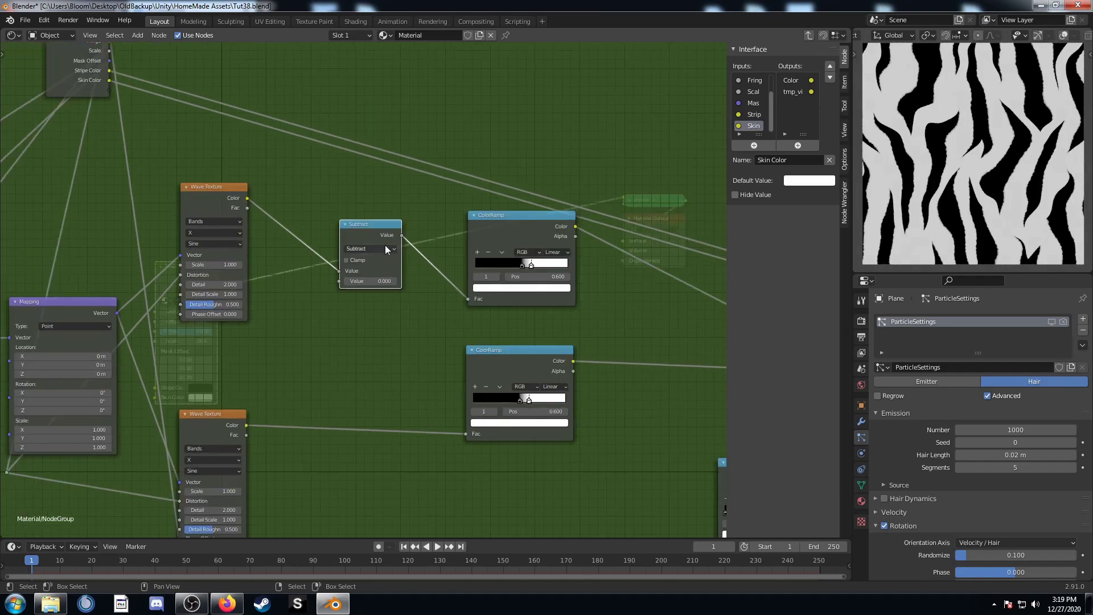
Duplicate the Subtract onto the lower link and link both second values to new group inputs
key(shift+d)
click(369, 393)
scroll(368, 391, up, 1)
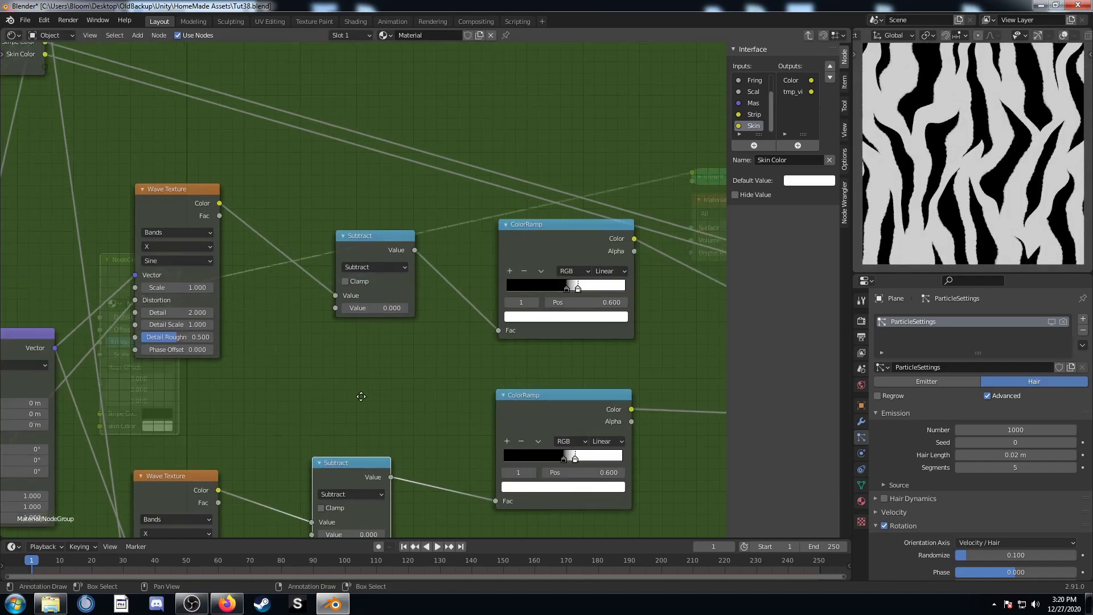
scroll(361, 396, down, 1)
drag(351, 336, 121, 145)
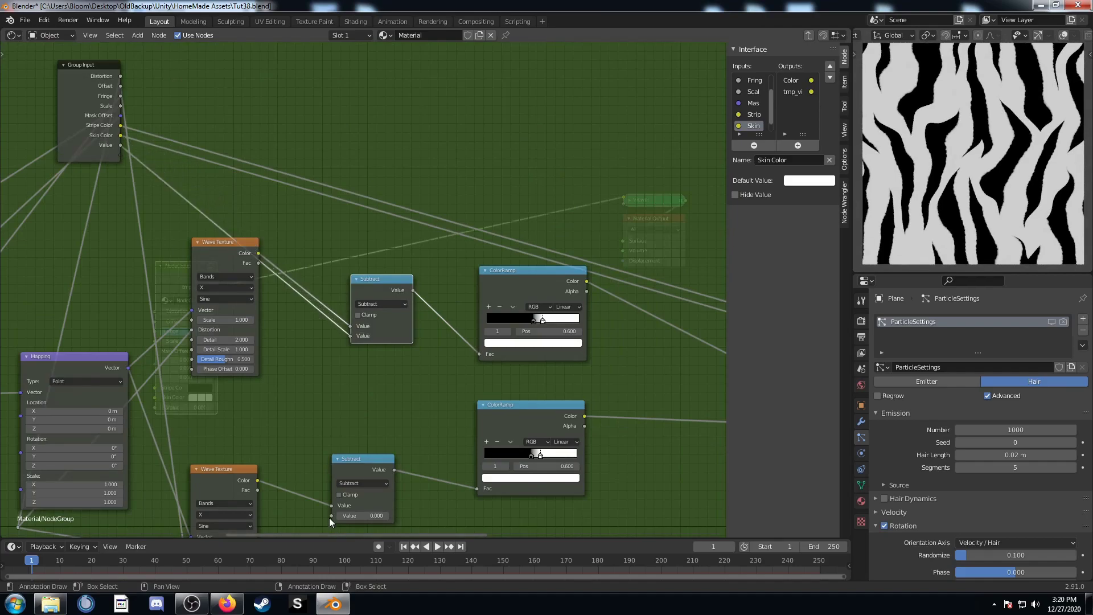
drag(331, 516, 127, 158)
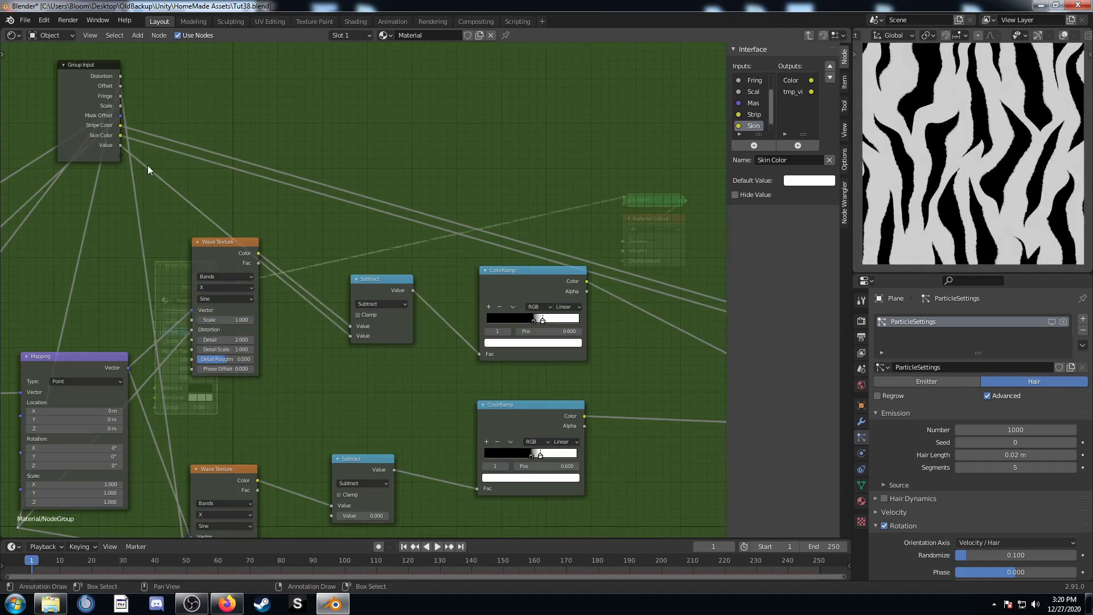
drag(331, 515, 118, 153)
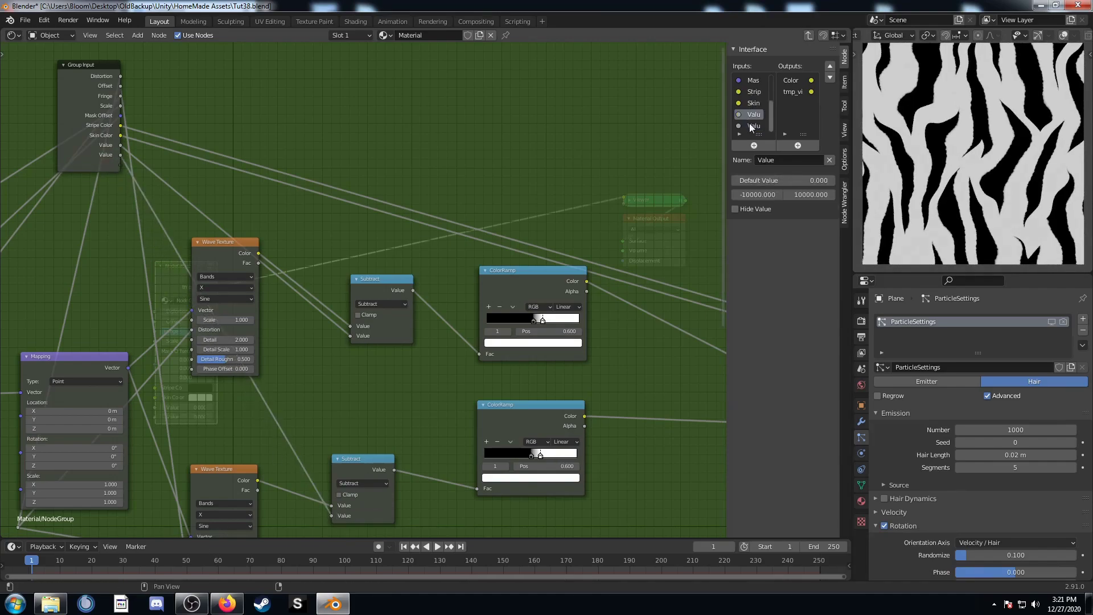
In the Interface list, name the first Value input A Lines Thickness and the second B Lines Thickness
click(784, 159)
text(A)
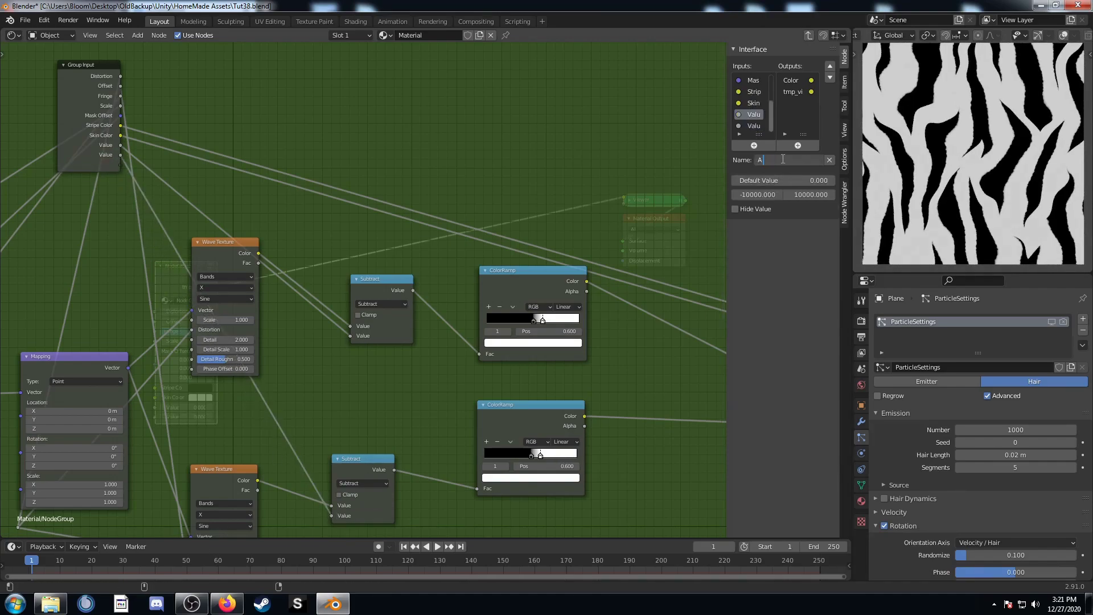
text( Lines Thickness)
key(Return)
click(757, 126)
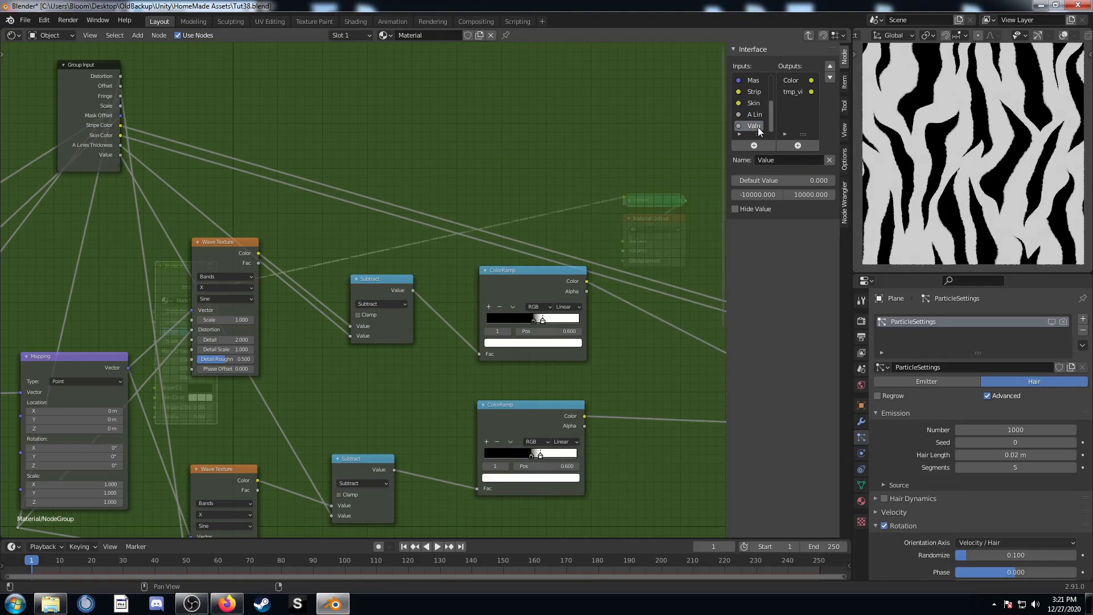
click(781, 160)
text(B)
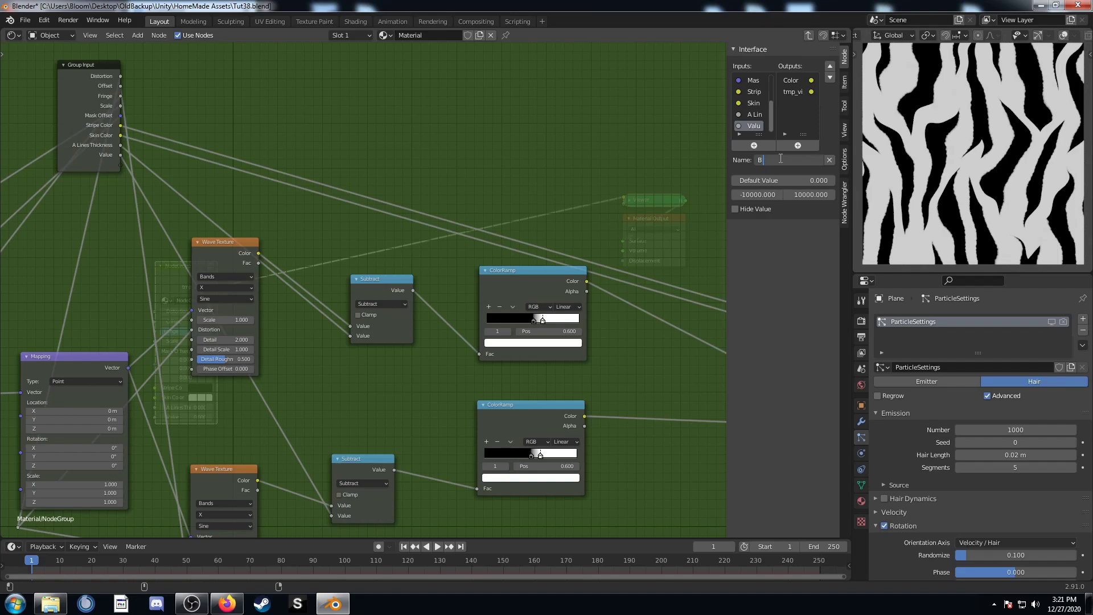
text( Lines Thickness)
key(Return)
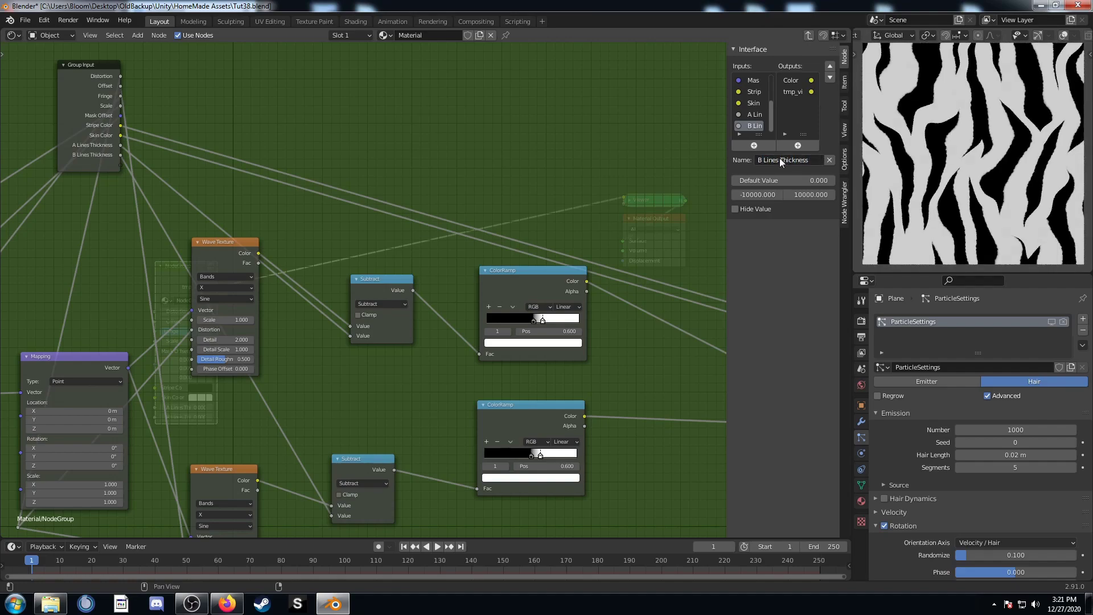
Move the Group Input node out to the far left of the node group
scroll(456, 387, down, 3)
scroll(396, 424, up, 2)
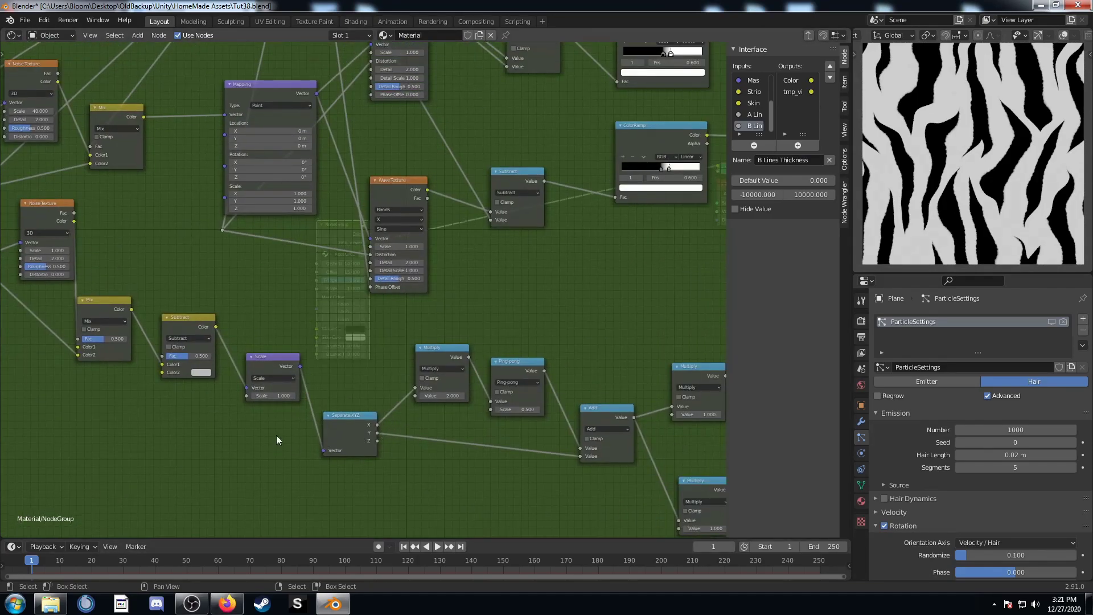
scroll(275, 398, up, 2)
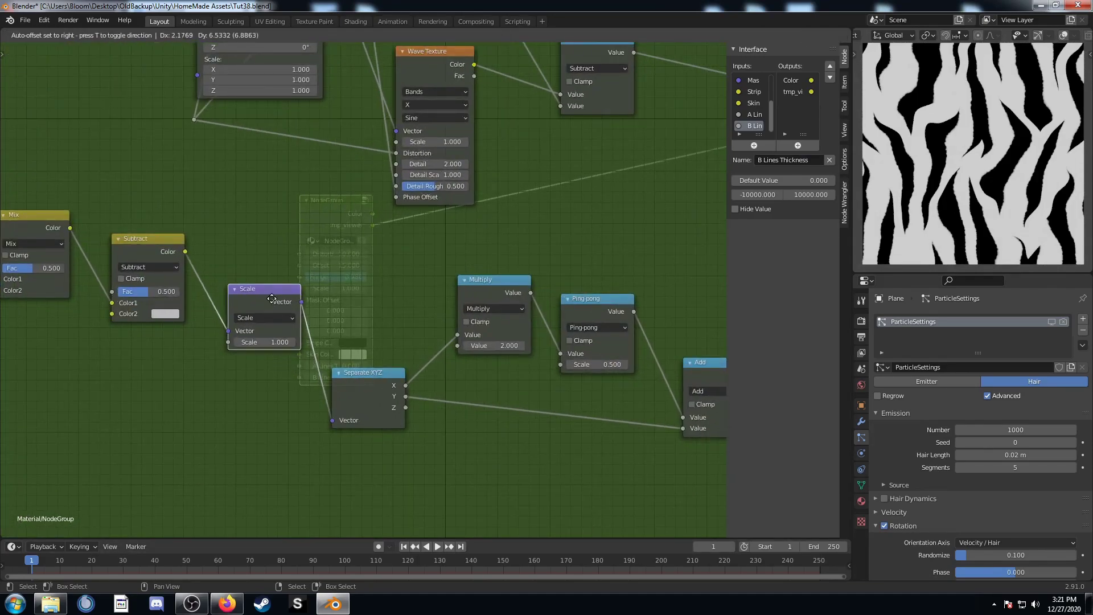
scroll(244, 398, down, 2)
scroll(210, 259, right, 10)
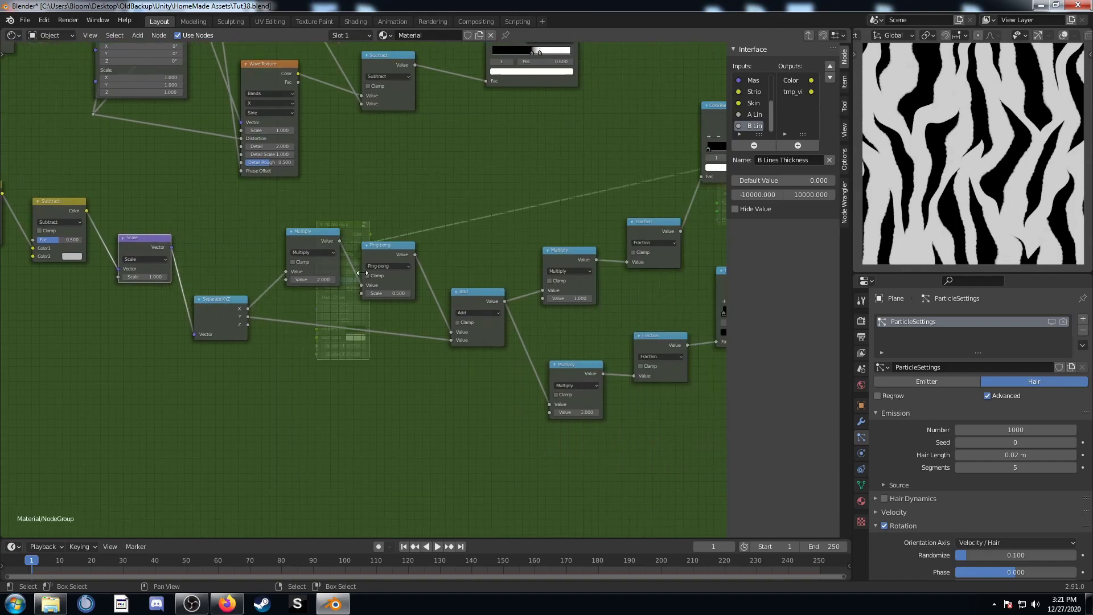
scroll(287, 300, down, 3)
scroll(251, 319, down, 5)
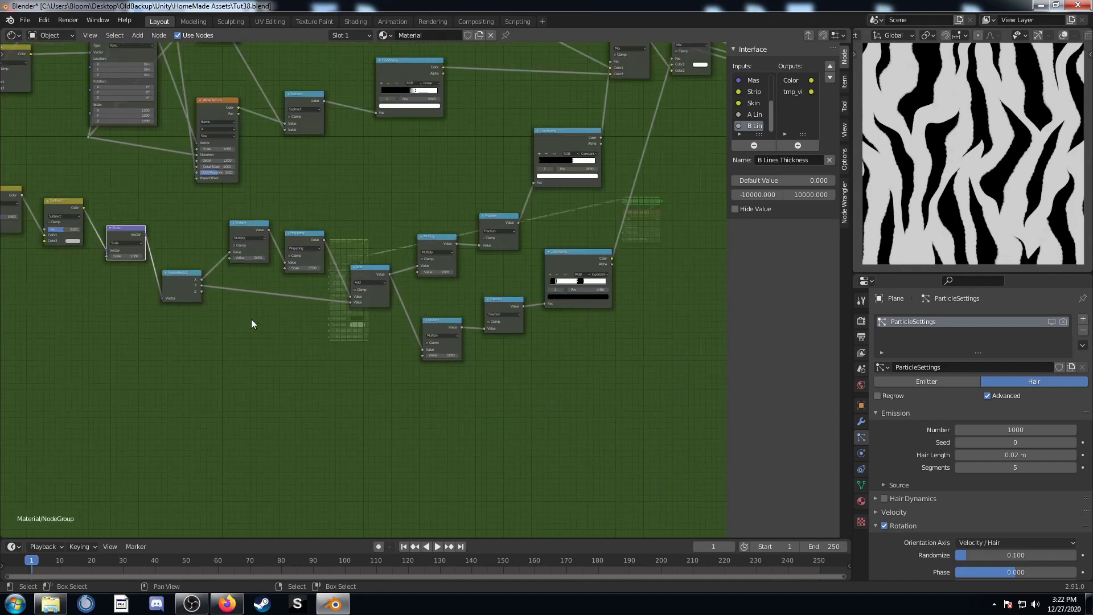
scroll(342, 285, left, 2)
scroll(283, 243, up, 2)
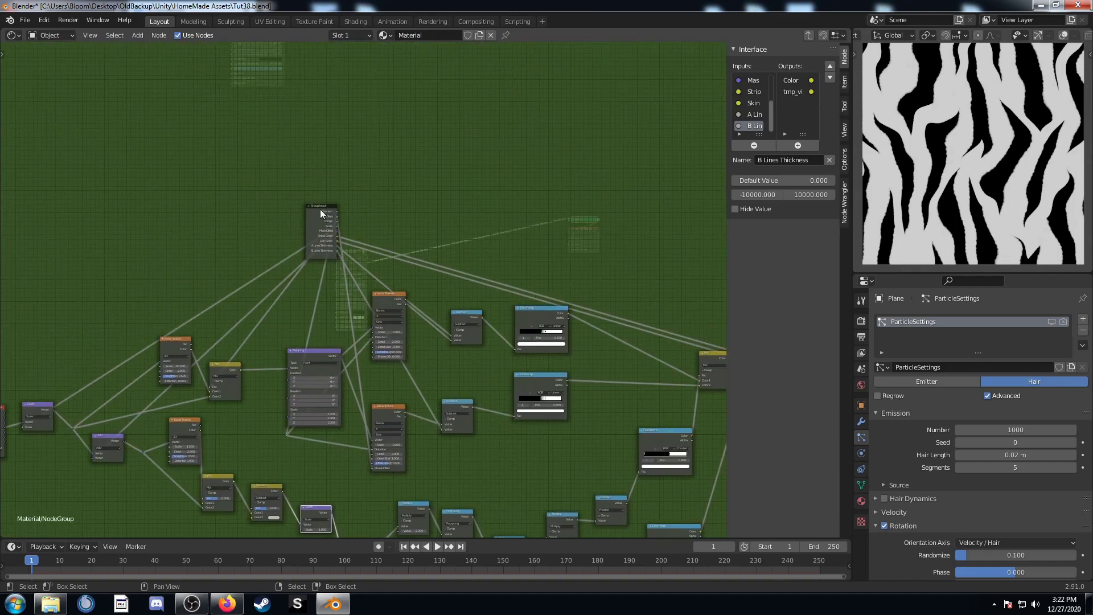
drag(320, 209, 37, 220)
Exit to the material tree and shift the NodeGroup node upward to view its thickness inputs
key(Tab)
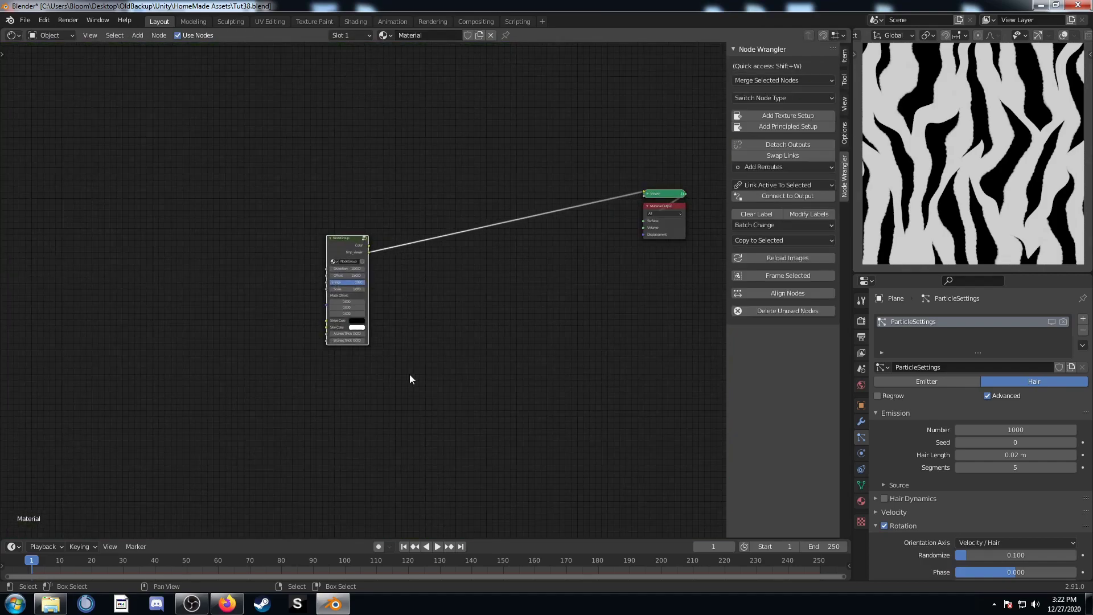
scroll(390, 376, up, 5)
drag(313, 160, 321, 133)
scroll(418, 376, up, 2)
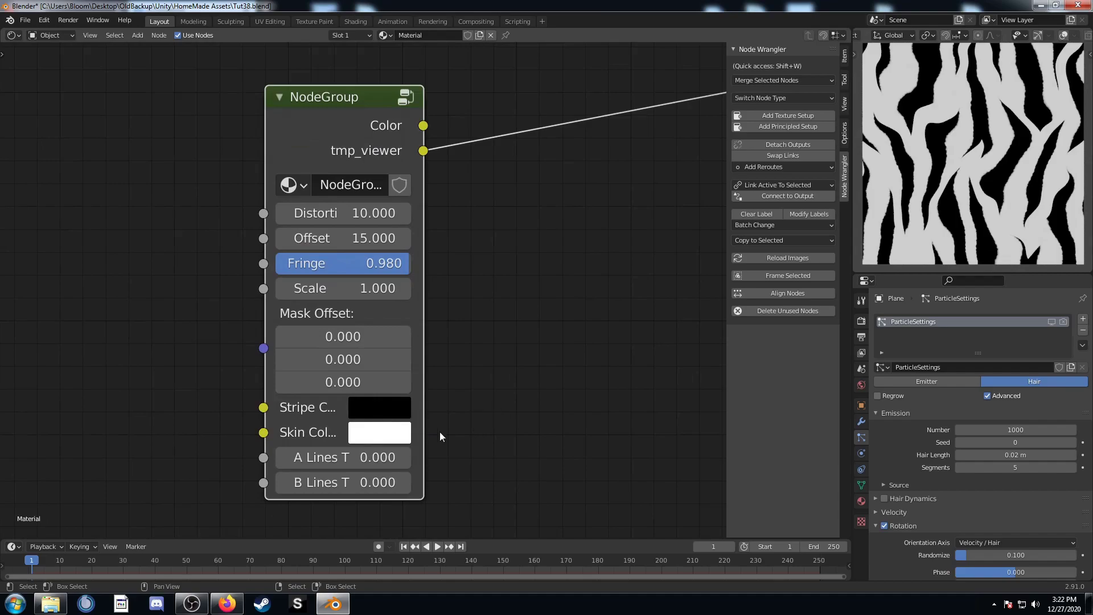
scroll(437, 428, down, 1)
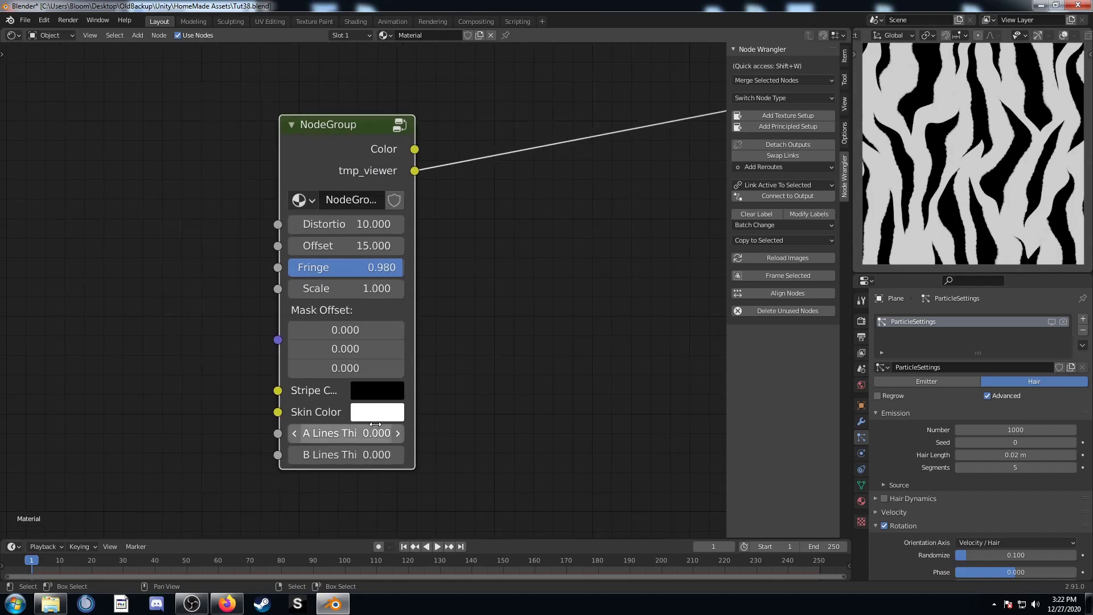
shift+scroll(443, 422, down, 2)
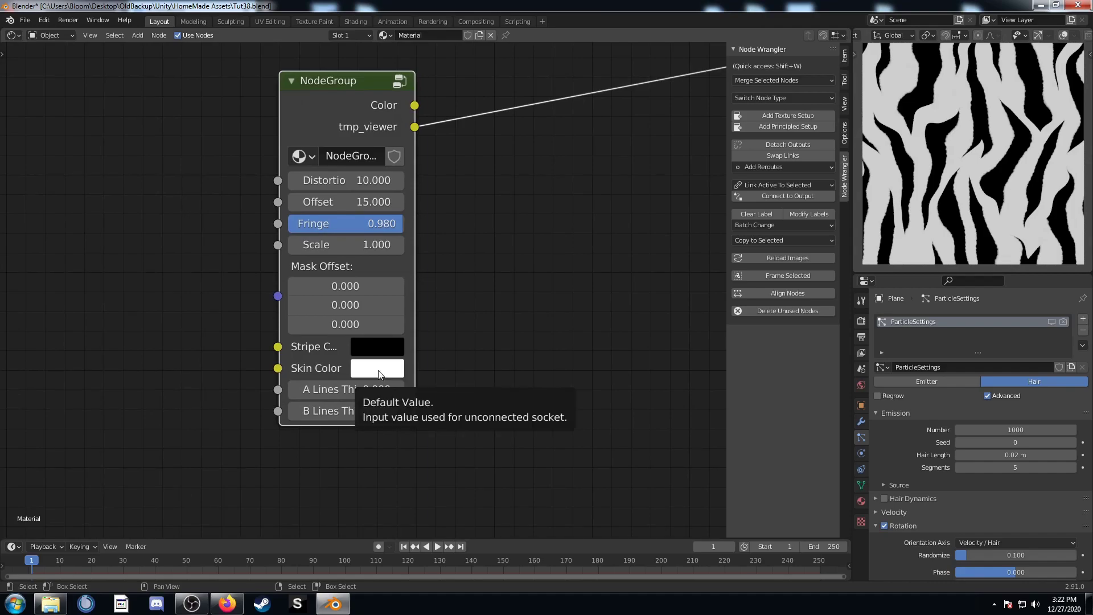
click(377, 372)
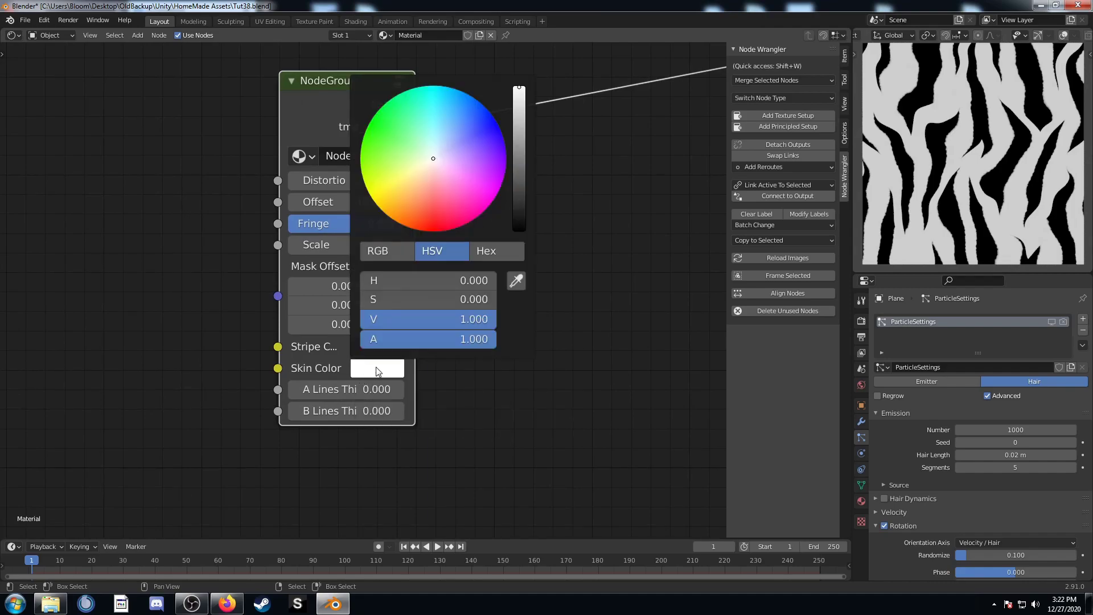
click(490, 254)
click(416, 280)
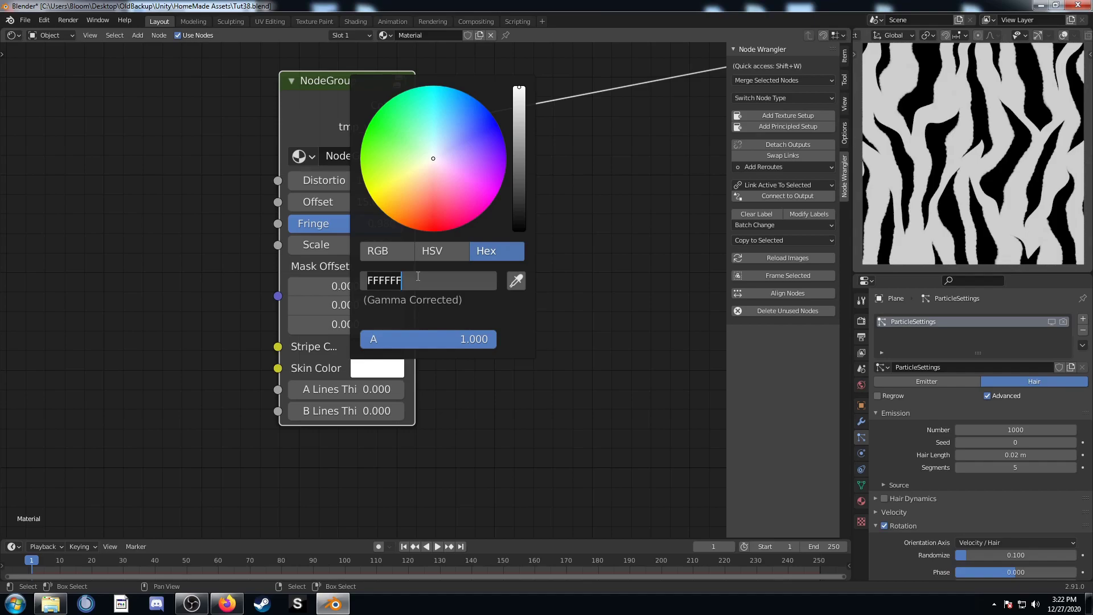
text(cc721e)
key(Return)
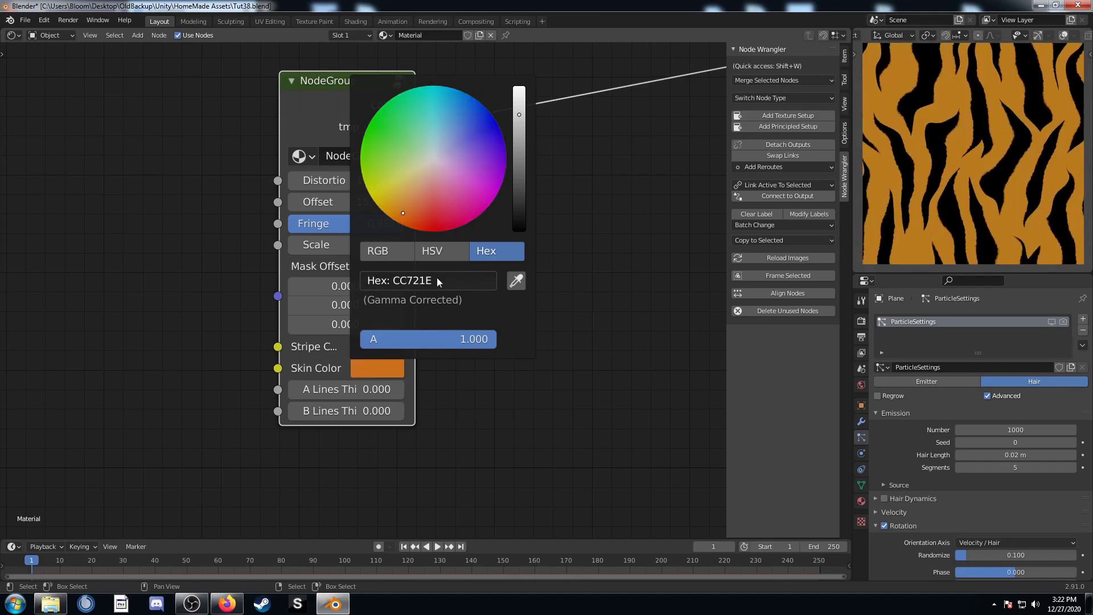
scroll(518, 366, down, 2)
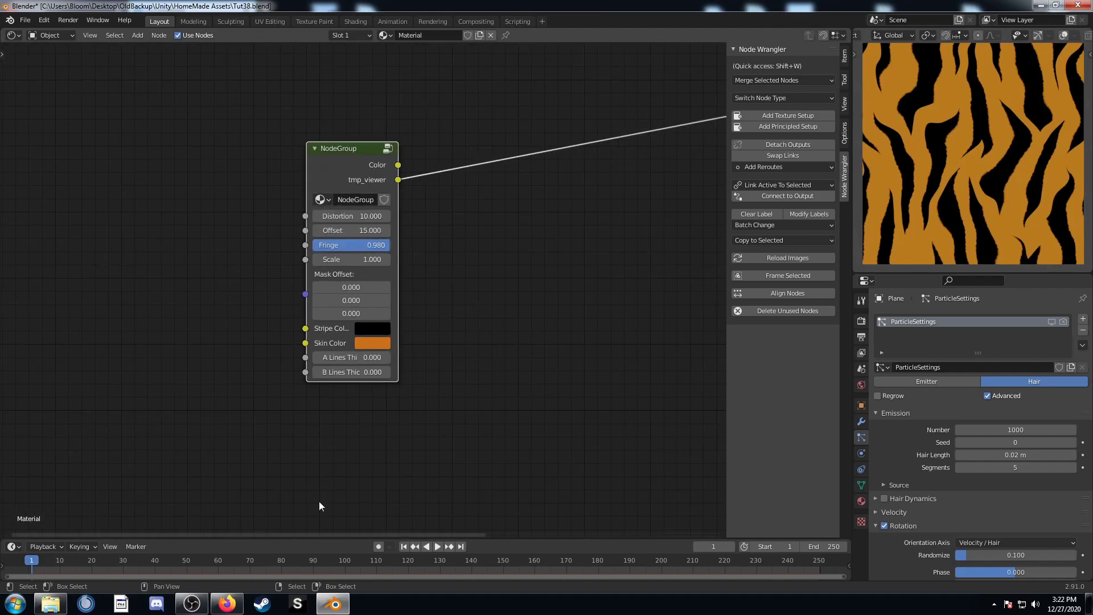
click(373, 344)
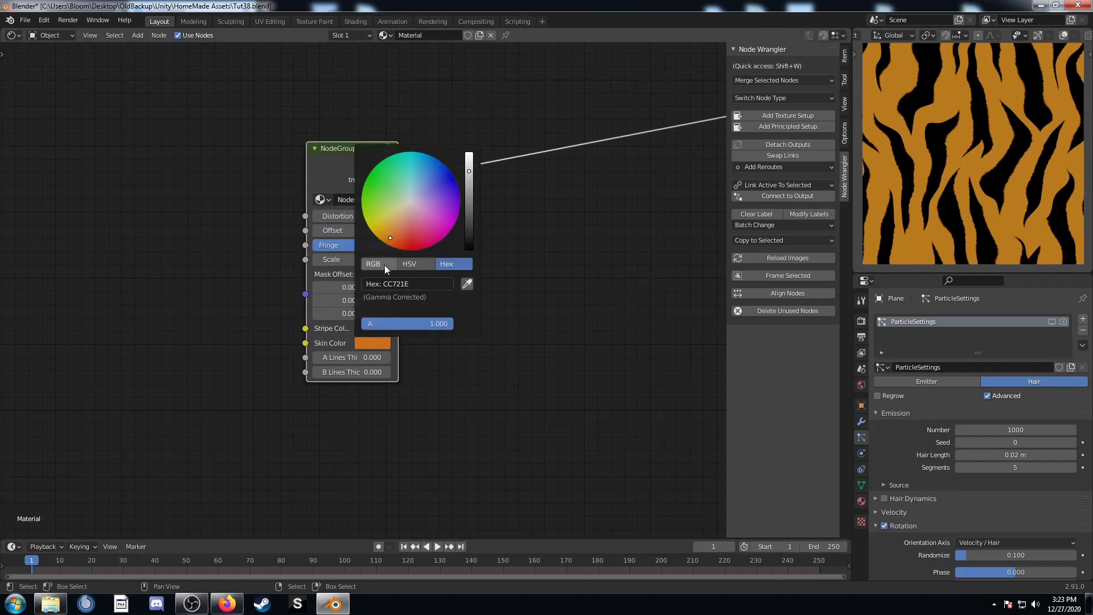
click(393, 264)
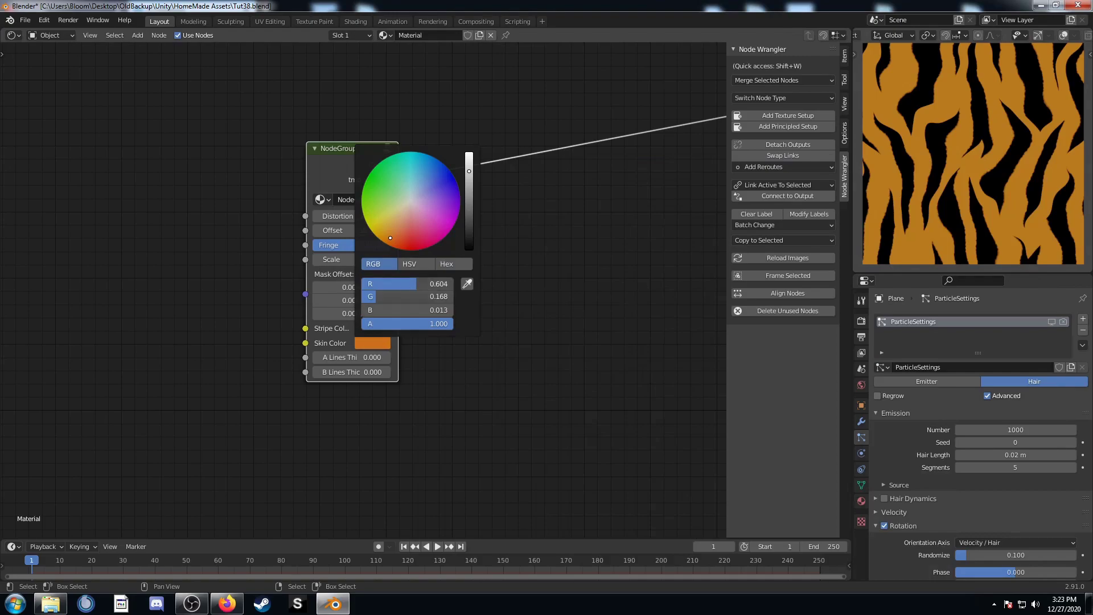
drag(405, 284, 405, 311)
text(1)
key(Return)
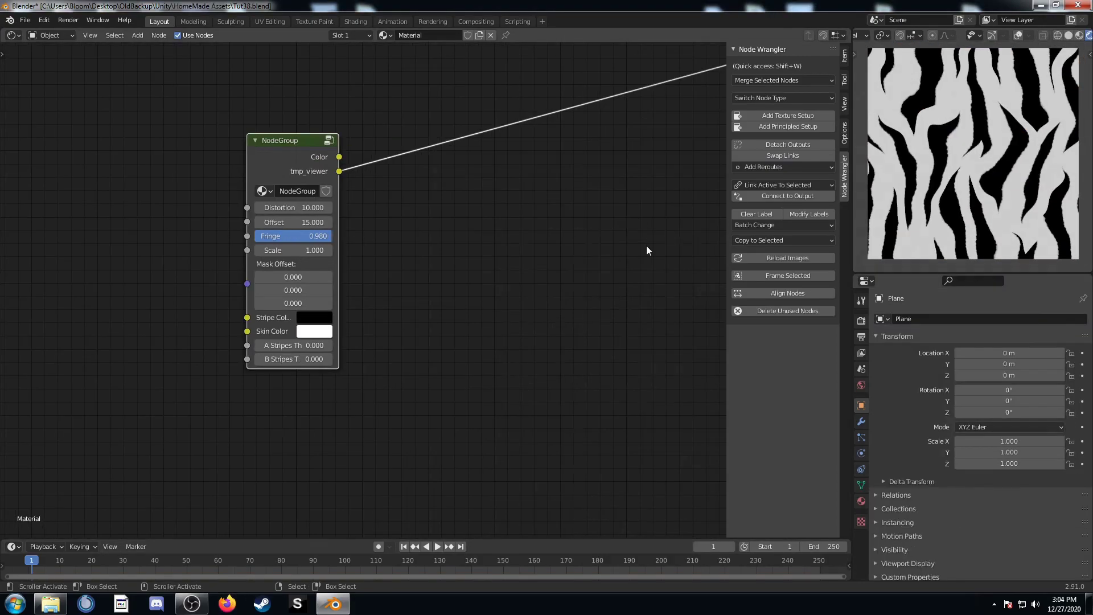
Add a Hair particle system to the plane with 0.02 m hair length
key(n)
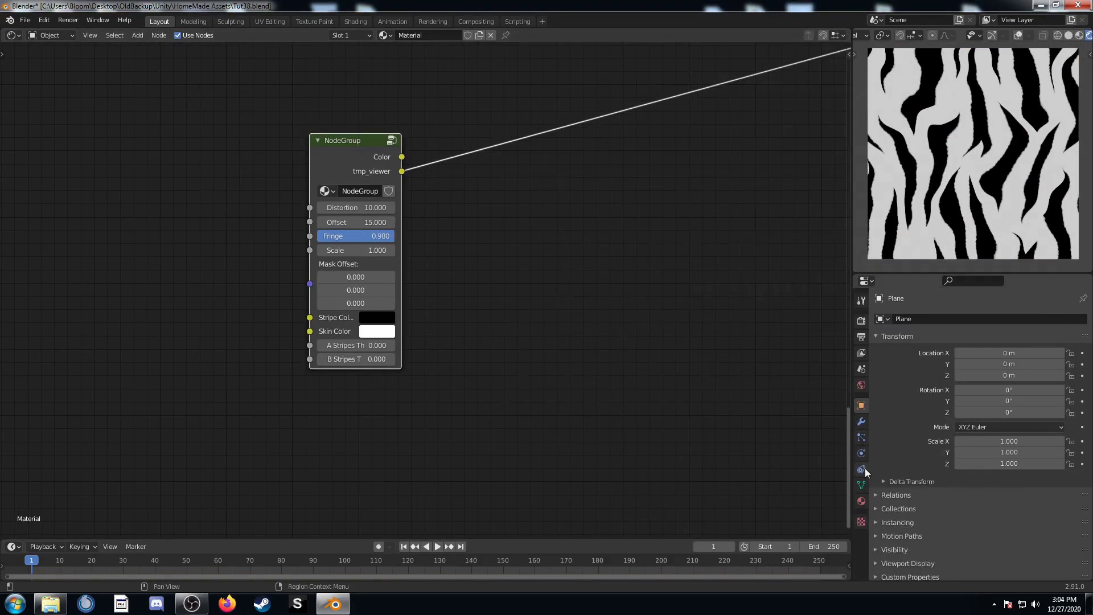
click(861, 438)
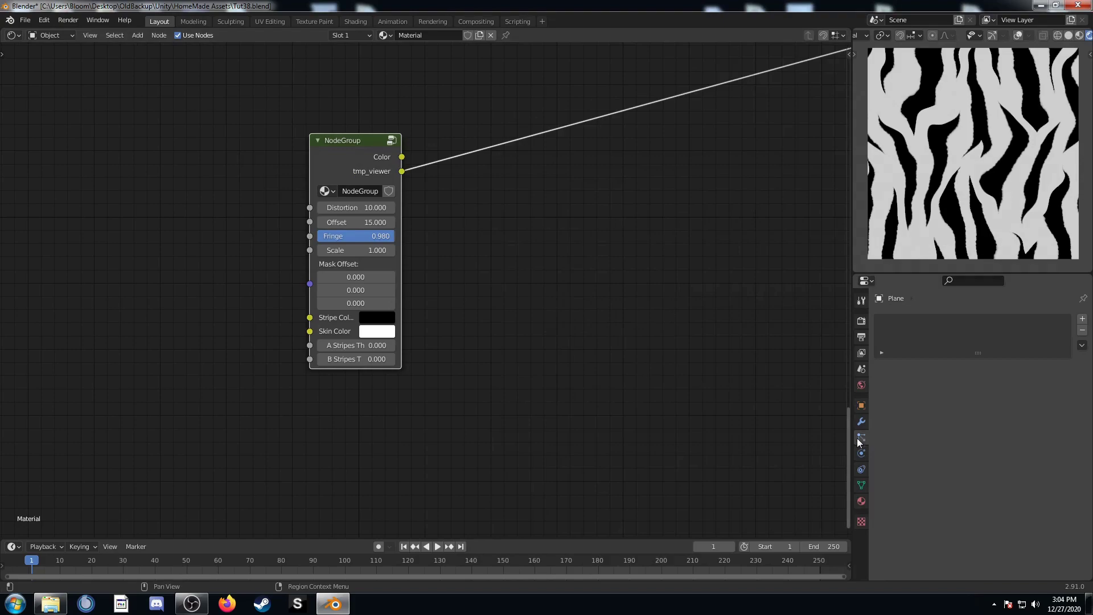
click(1083, 319)
click(1028, 382)
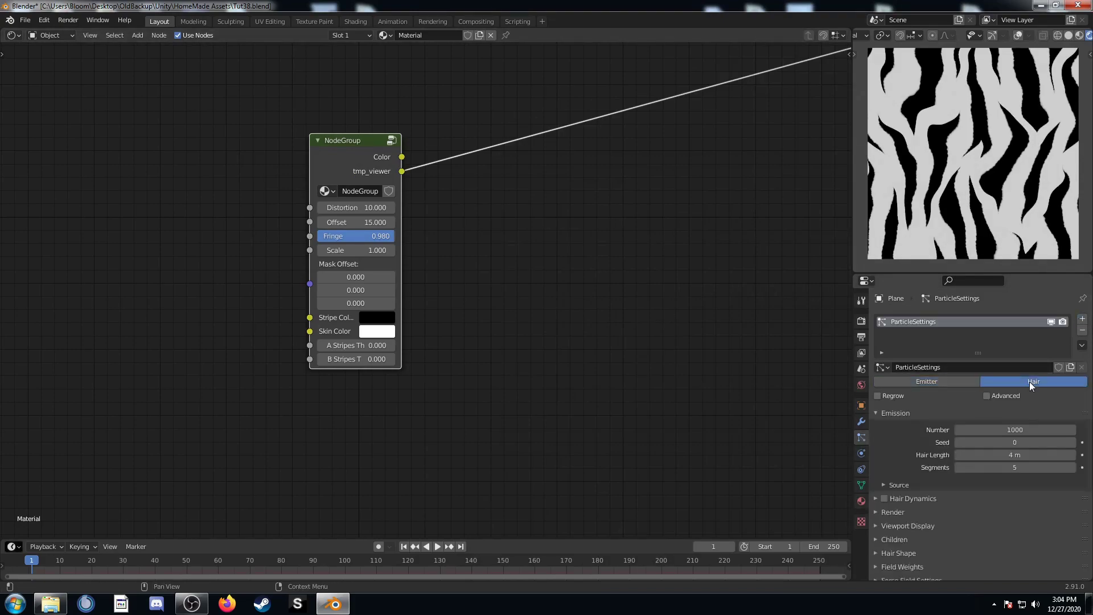
click(981, 454)
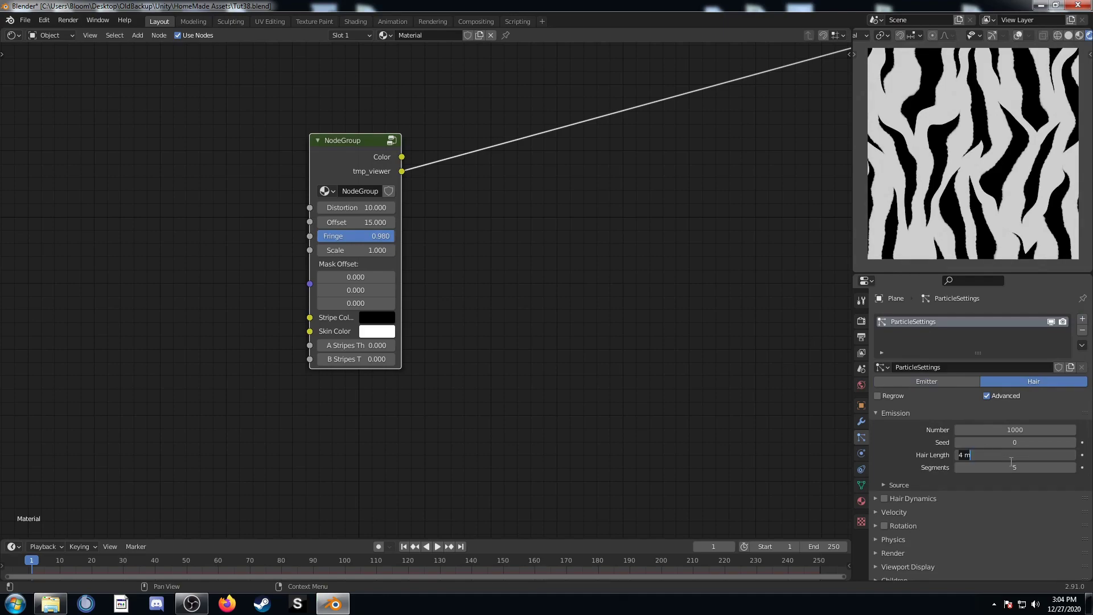
text(.02)
key(Return)
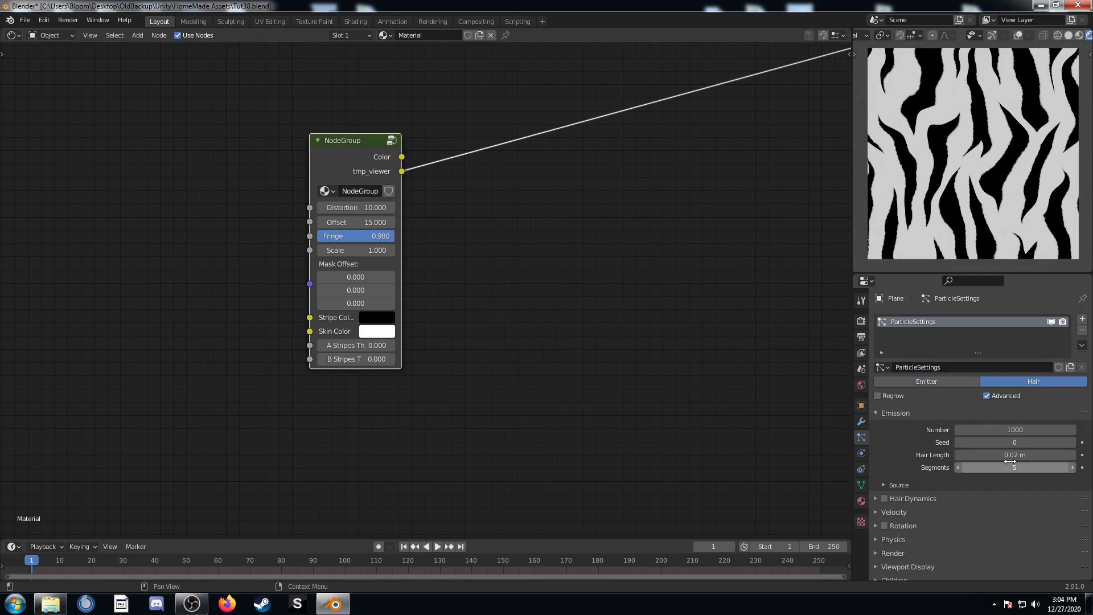
Set the hair rotation Randomize to 0.1 and the Brownian physics force to 0.003
scroll(893, 505, down, 4)
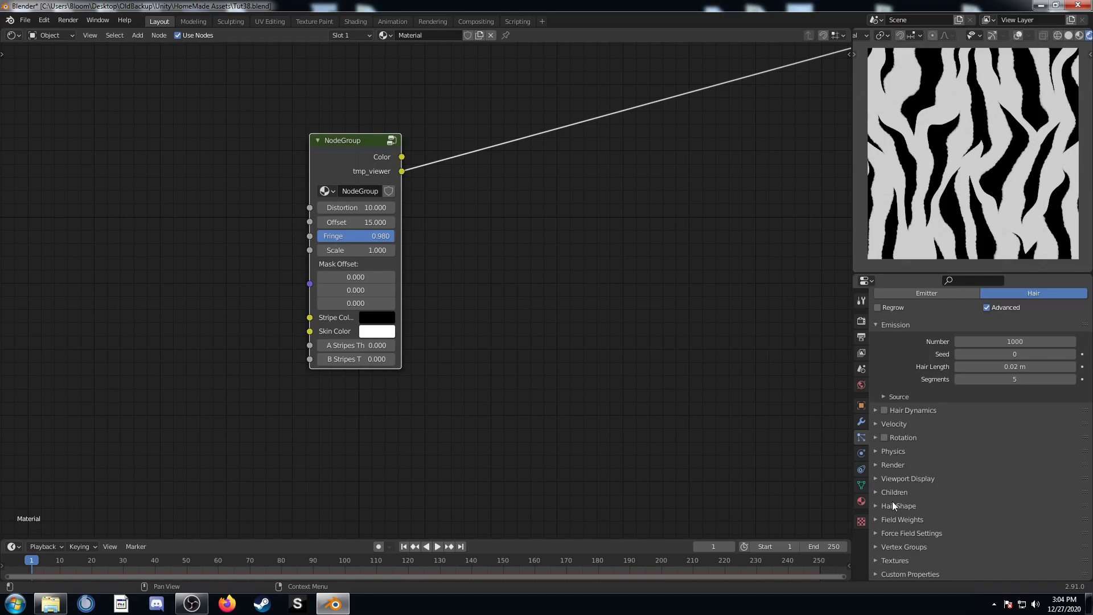
click(876, 438)
double_click(993, 468)
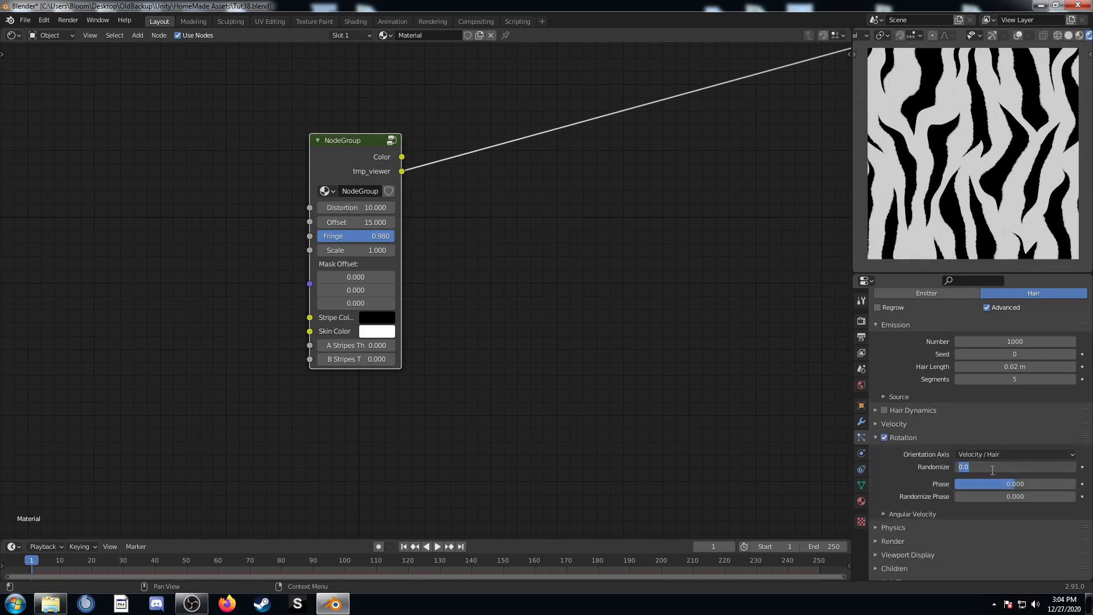
key(BackSpace)
text(.1)
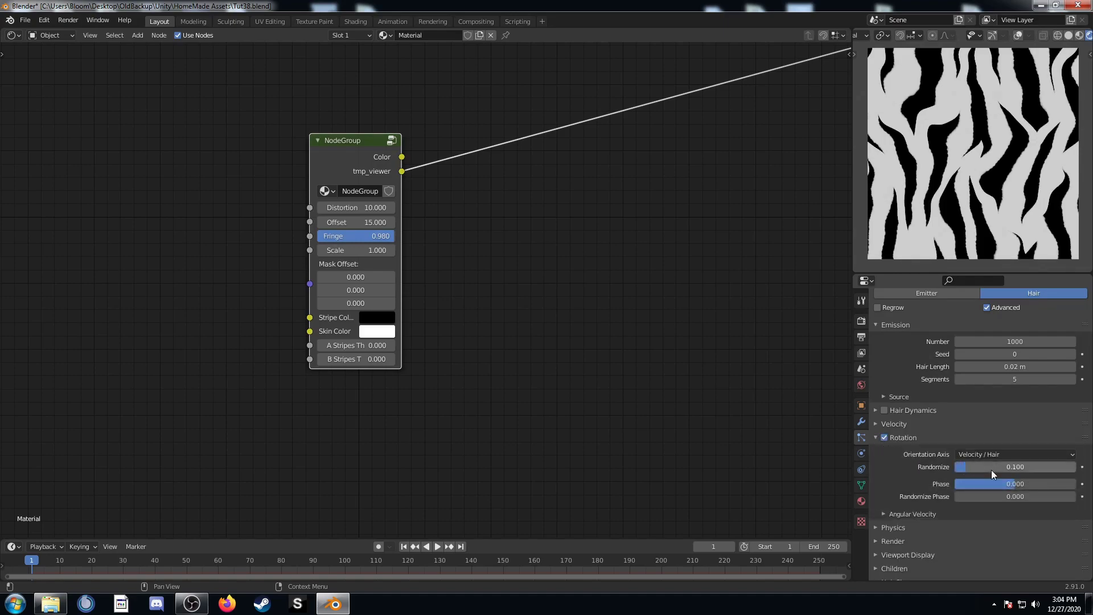
key(Return)
scroll(936, 455, down, 2)
click(918, 482)
scroll(918, 482, down, 5)
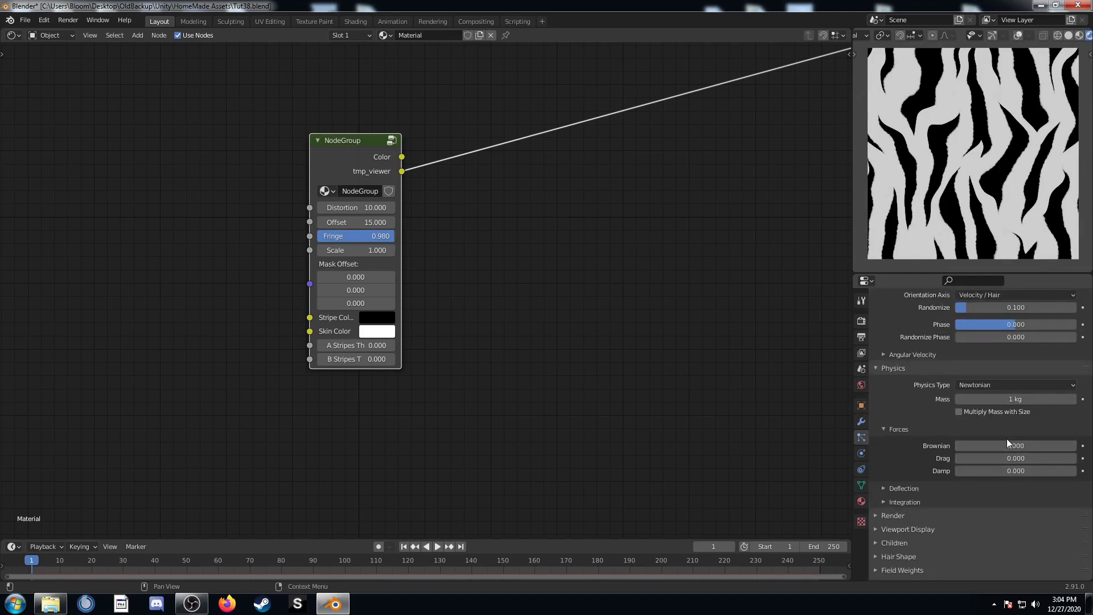
double_click(1012, 447)
text(.0)
key(Return)
Set the hair shape Diameter Root and Tip both to 0.1 m
middle_drag(986, 151, 1010, 196)
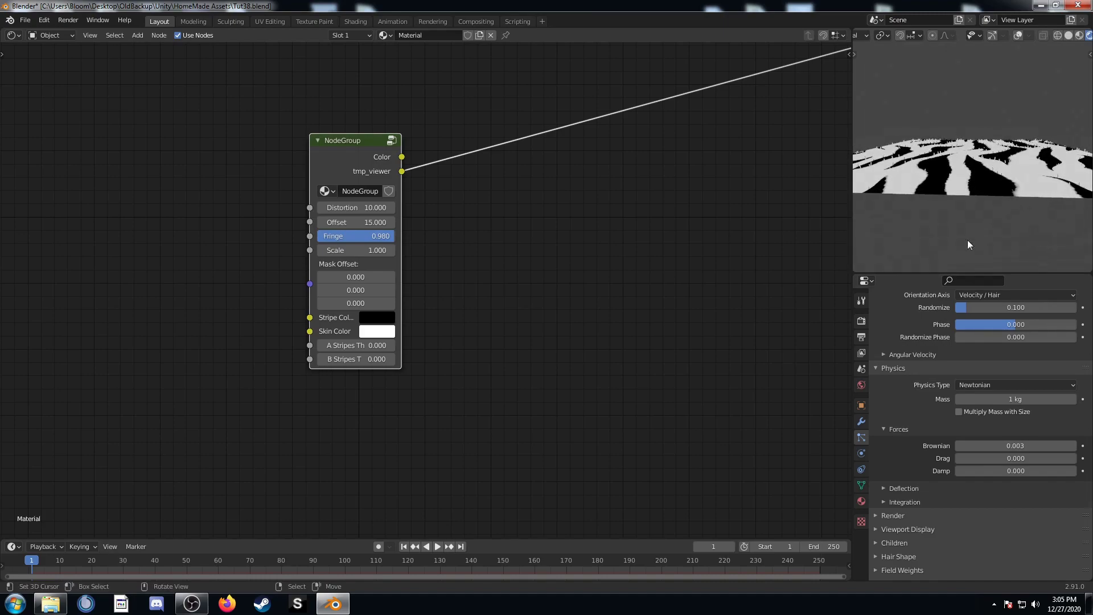
scroll(922, 426, down, 2)
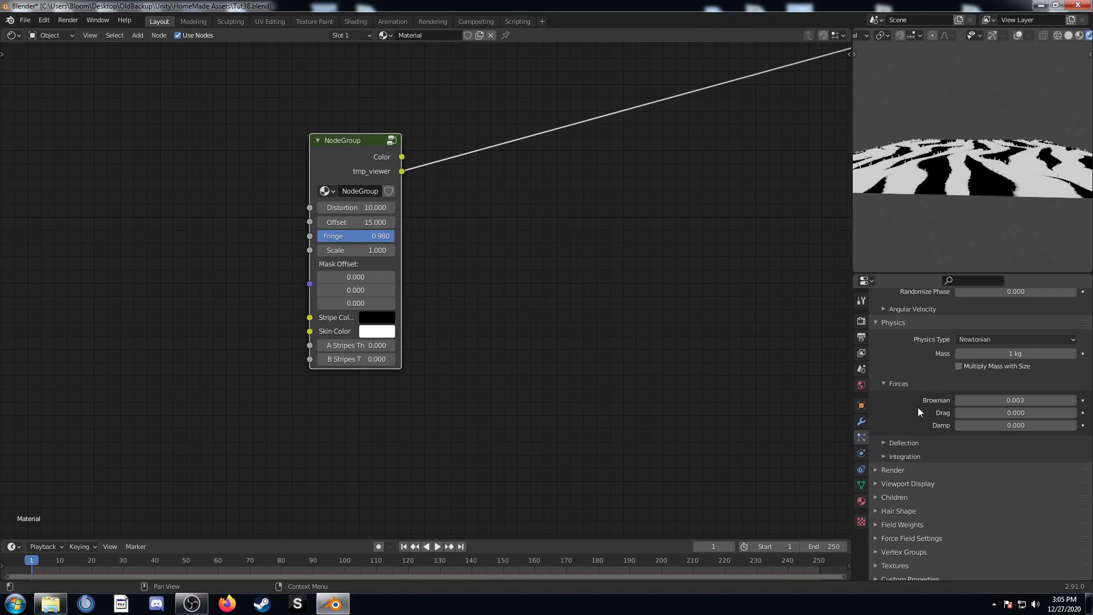
scroll(918, 408, down, 1)
click(876, 464)
scroll(901, 459, down, 5)
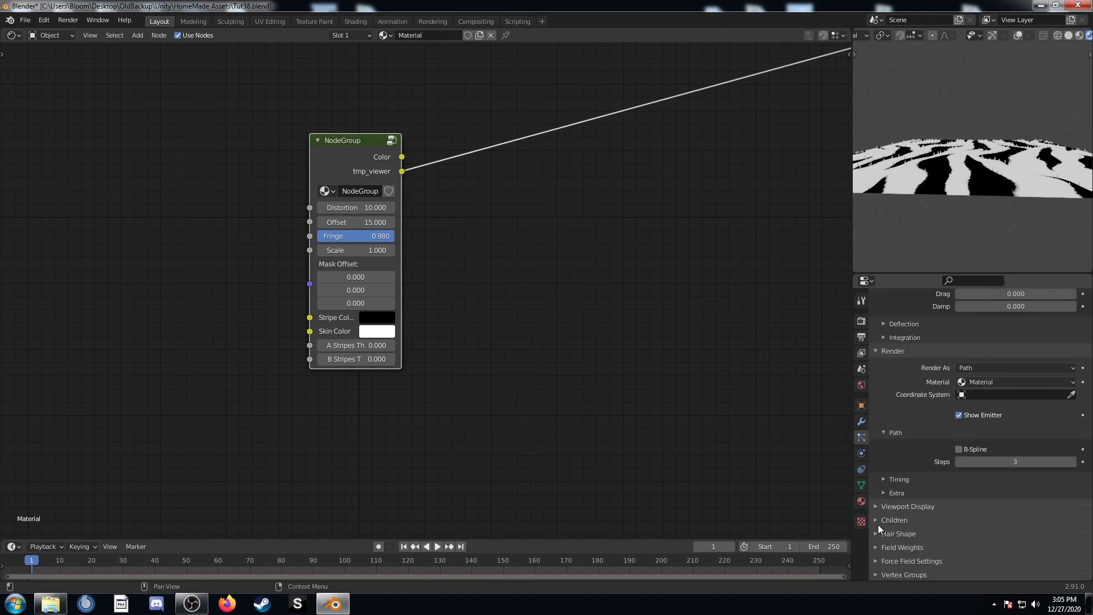
click(877, 534)
scroll(917, 515, down, 4)
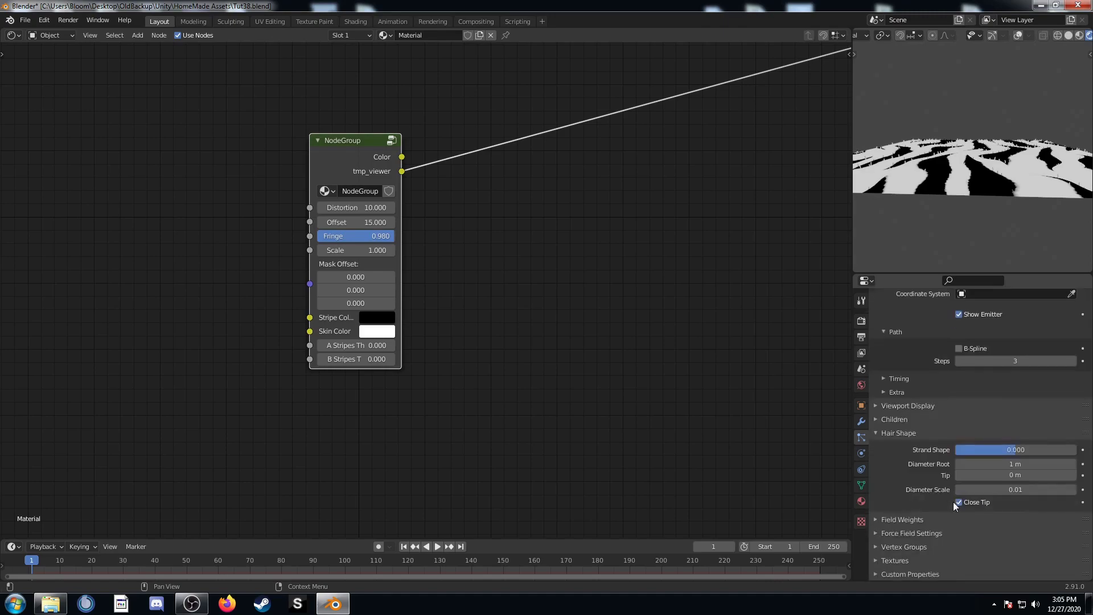
click(1011, 464)
text(.1)
key(Tab)
text(.1)
key(Return)
Enable Interpolated children with a Render Amount of 1200
scroll(925, 435, up, 4)
scroll(962, 435, up, 5)
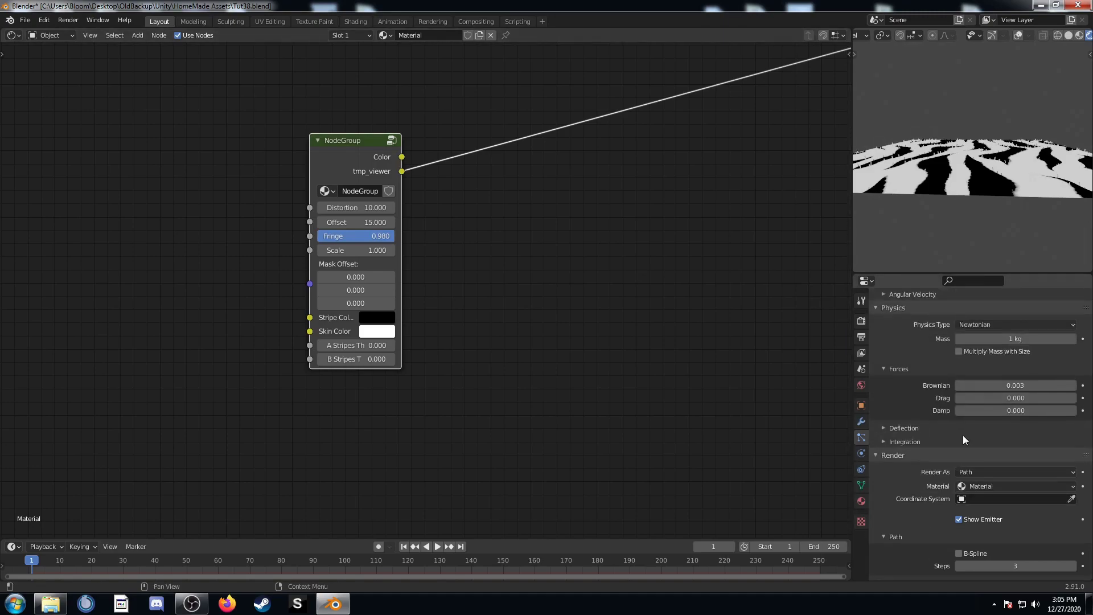
scroll(962, 439, down, 5)
scroll(928, 443, down, 4)
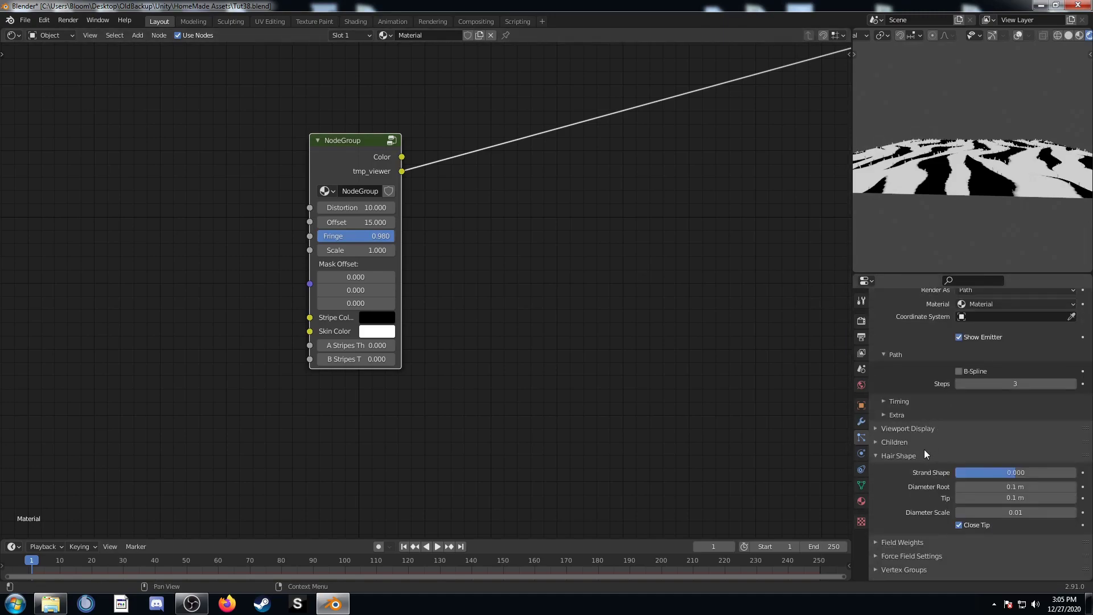
click(892, 419)
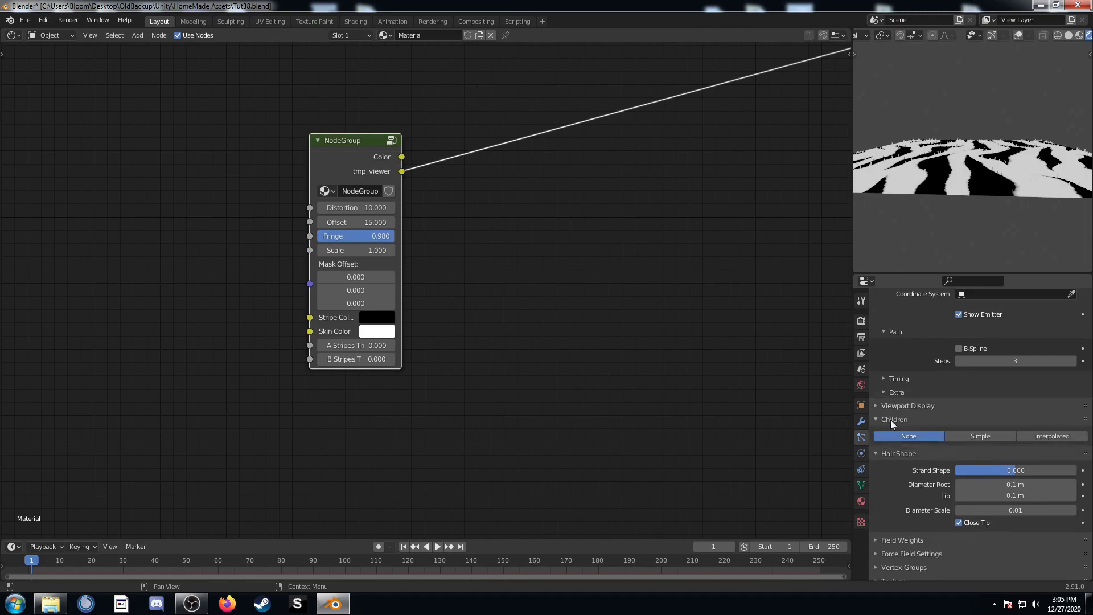
click(1052, 436)
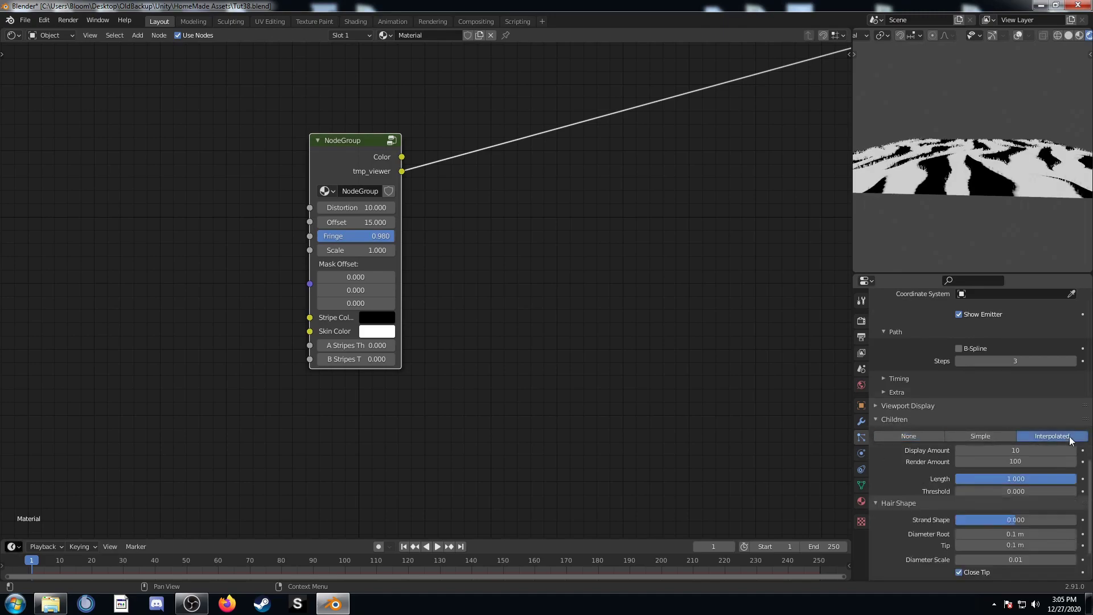
click(1014, 461)
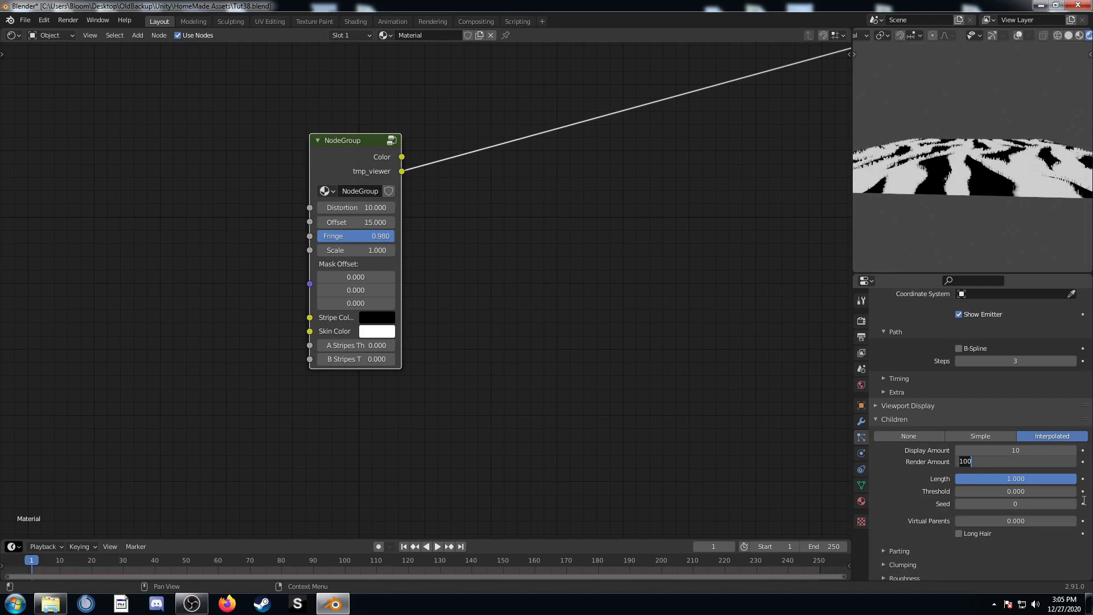
text(1200)
key(Return)
scroll(952, 188, up, 3)
scroll(970, 196, up, 1)
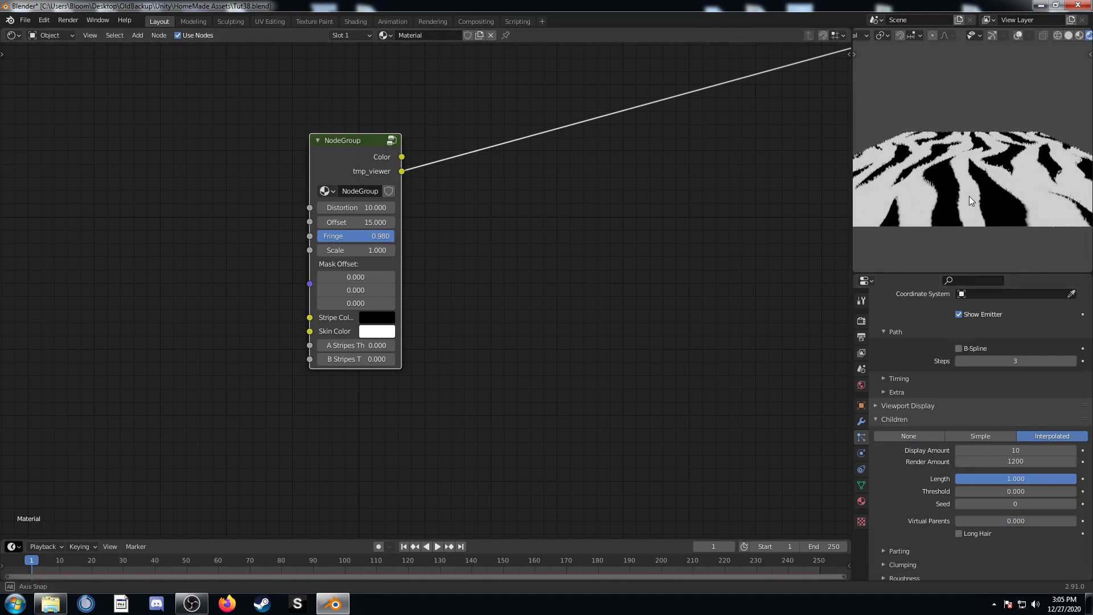
scroll(965, 199, up, 2)
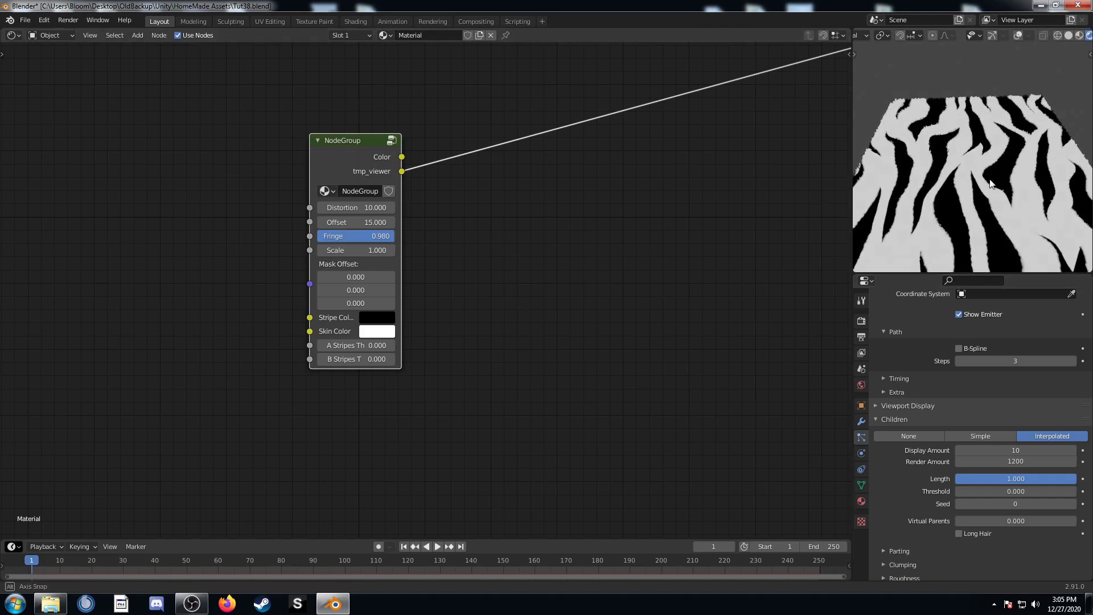
scroll(455, 224, down, 1)
Inside the NodeGroup, add a Principled BSDF node placed before the Group Output
key(Tab)
scroll(527, 263, down, 4)
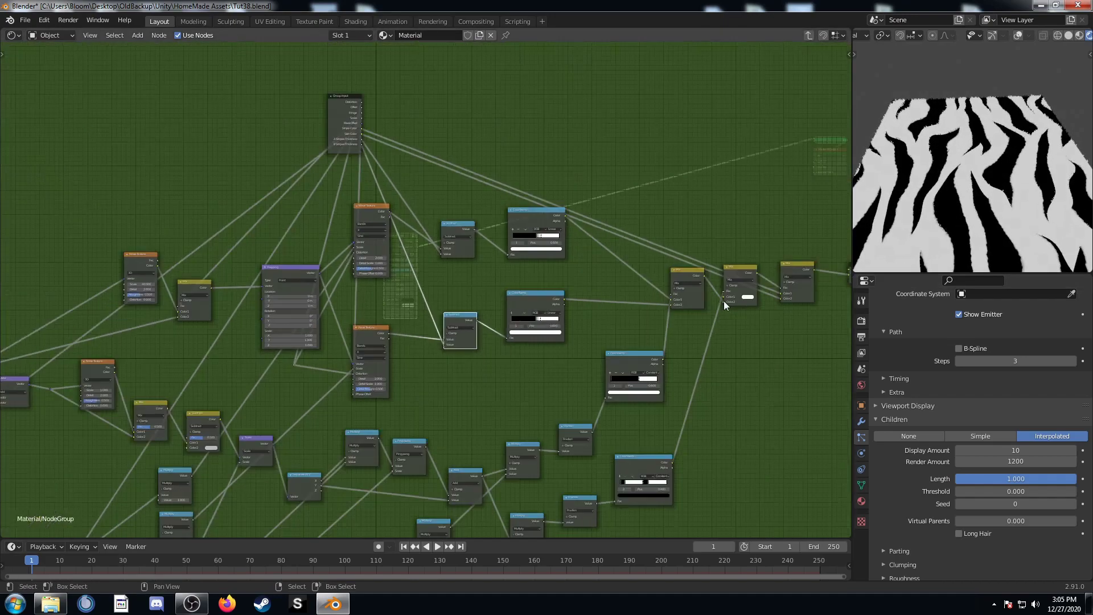
middle_drag(723, 296, 484, 279)
scroll(481, 286, up, 3)
drag(545, 237, 667, 227)
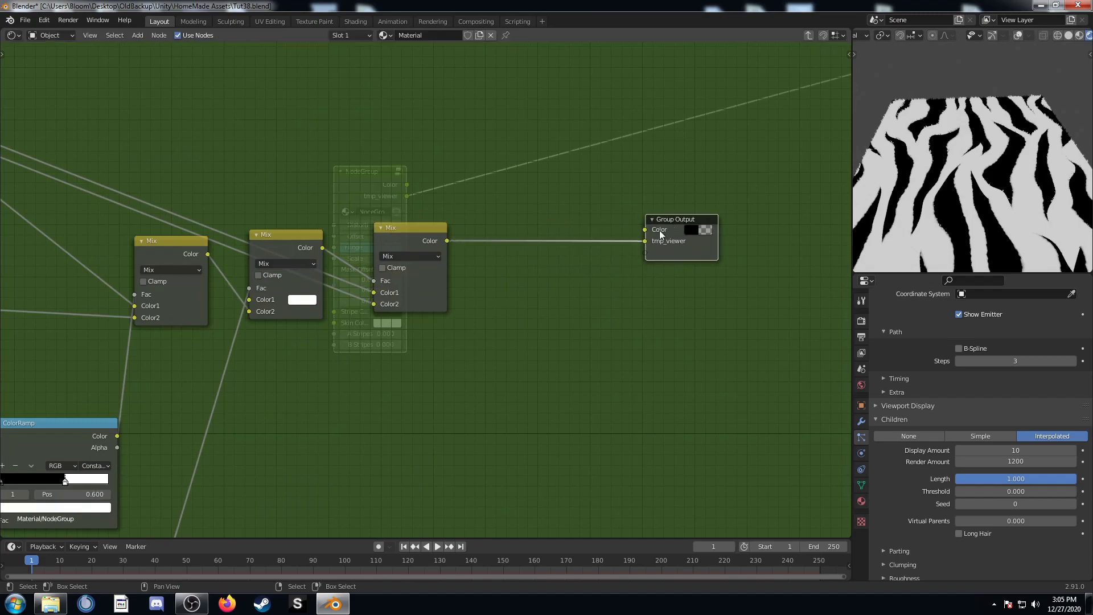
key(shift+a)
click(549, 312)
text(prin)
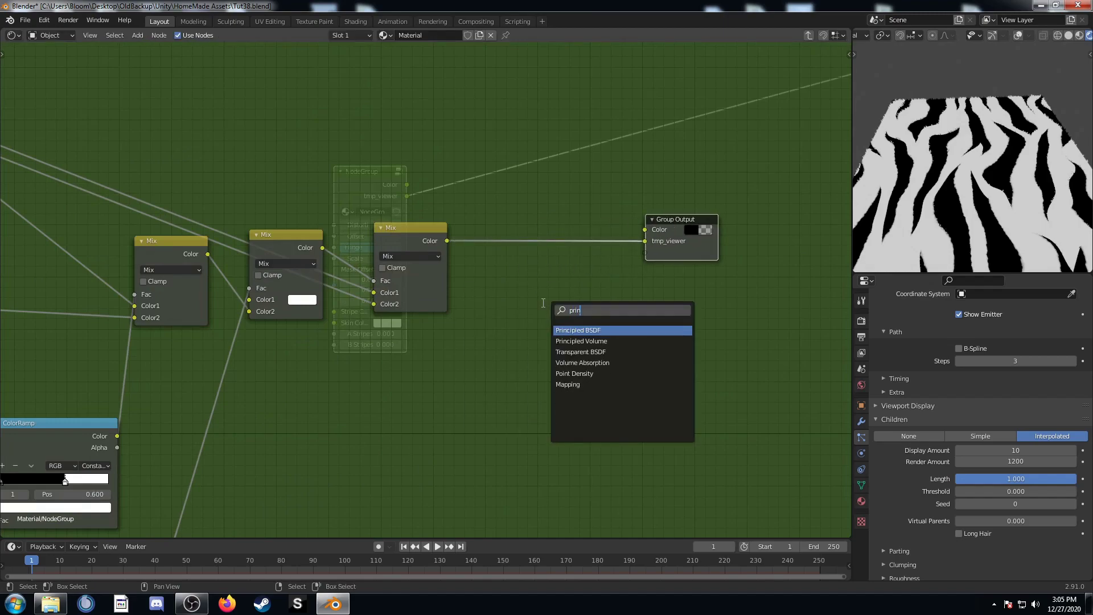
key(Return)
click(496, 123)
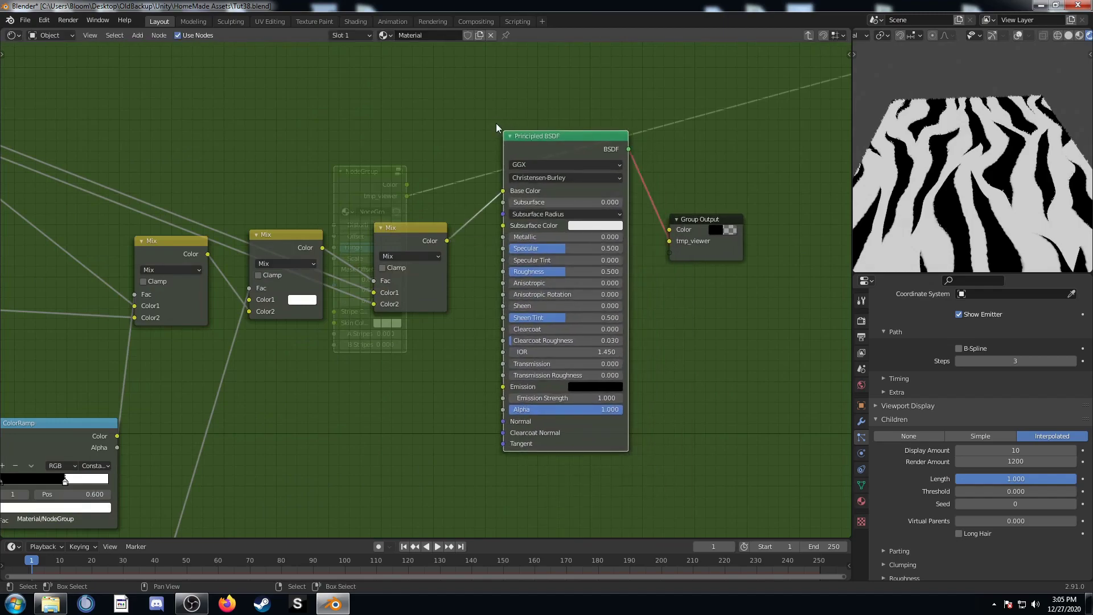
ctrl+shift+click(569, 137)
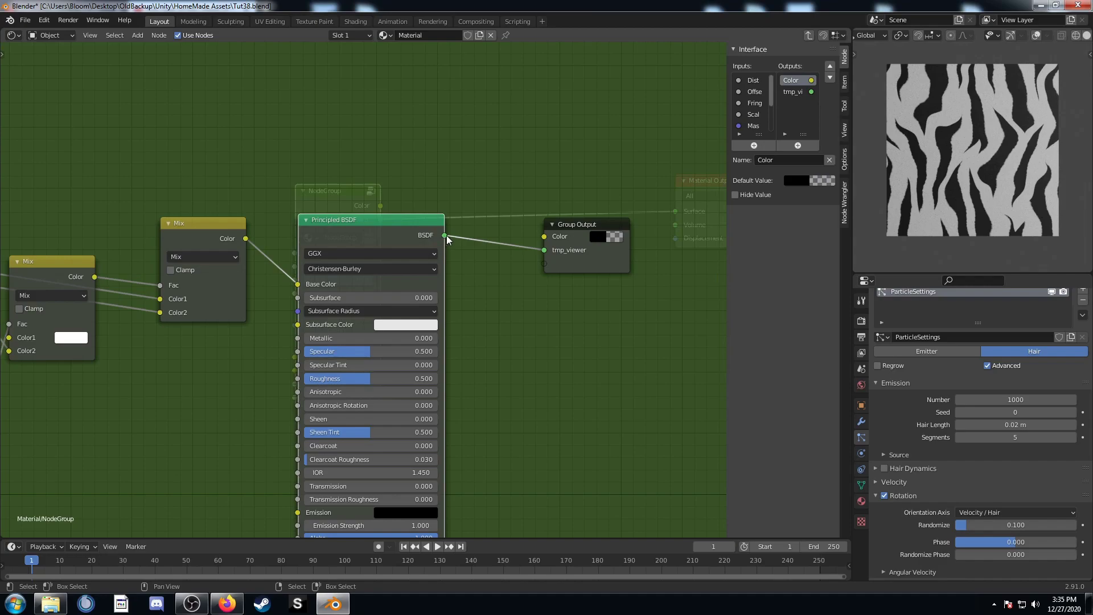
Link the BSDF to the group output, remove the Color and tmp_viewer outputs, and exit the group
drag(445, 235, 547, 263)
middle_drag(549, 288, 564, 279)
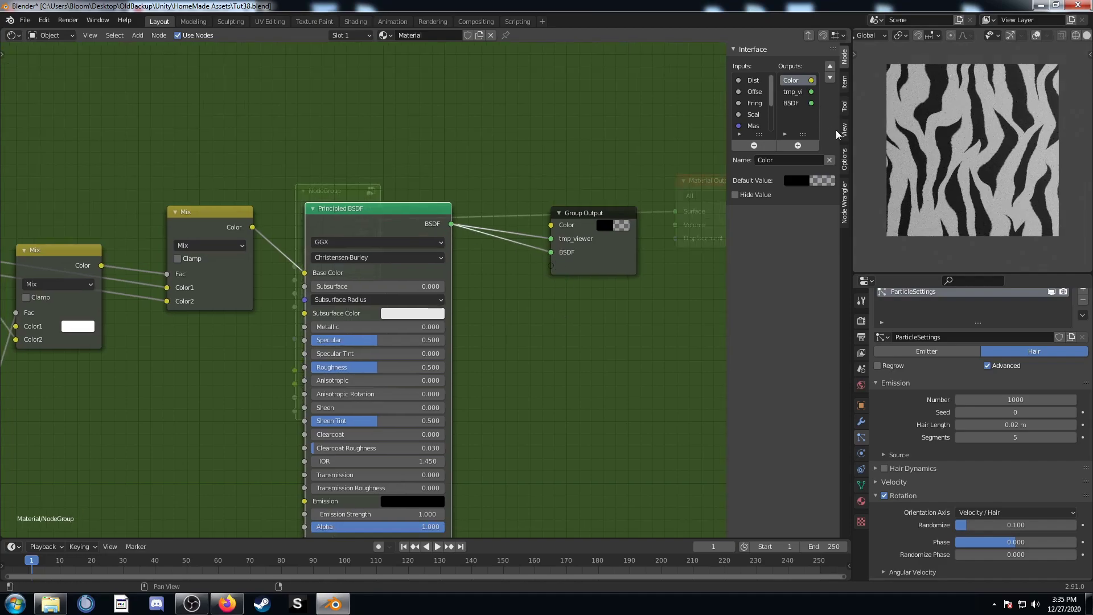
click(829, 160)
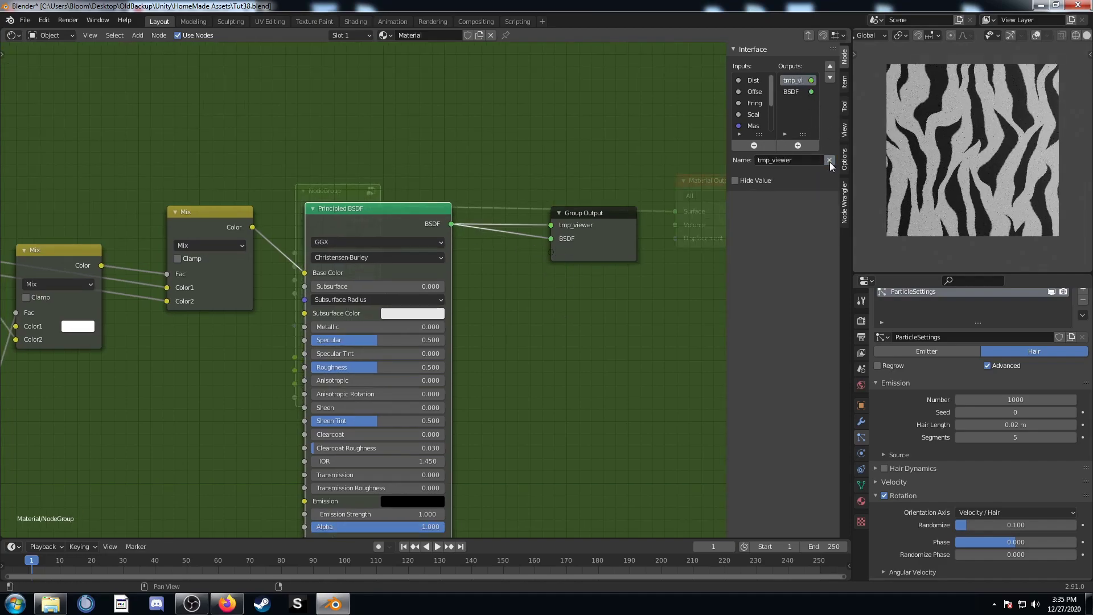
click(829, 160)
middle_drag(415, 218, 409, 181)
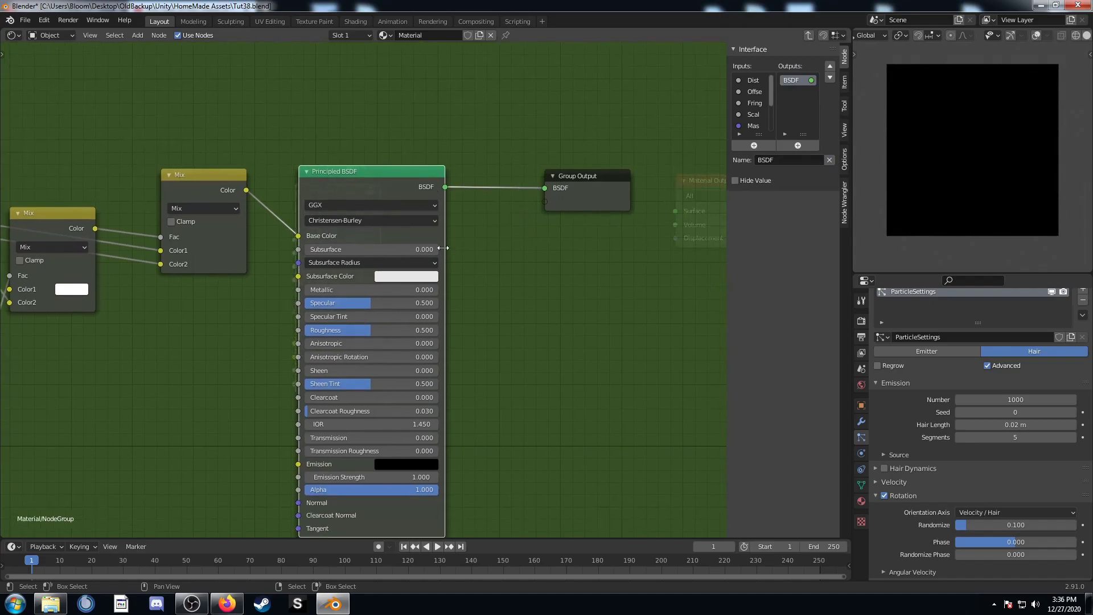
key(Tab)
Move the NodeGroup node closer to the Material Output node
scroll(355, 220, up, 2)
middle_drag(440, 298, 351, 242)
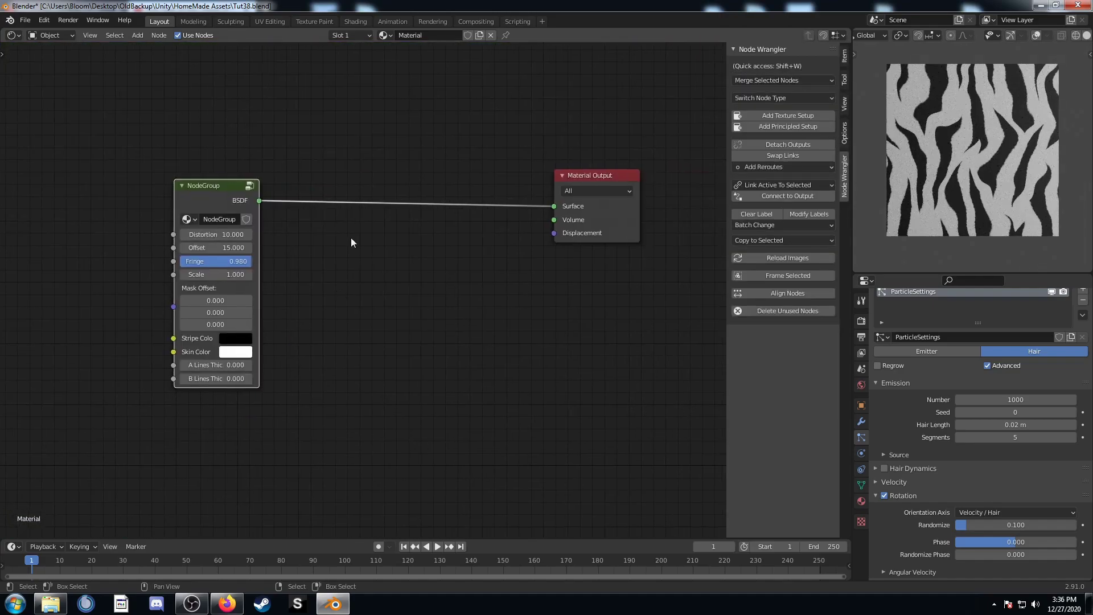
drag(218, 198, 318, 194)
middle_drag(396, 214, 337, 214)
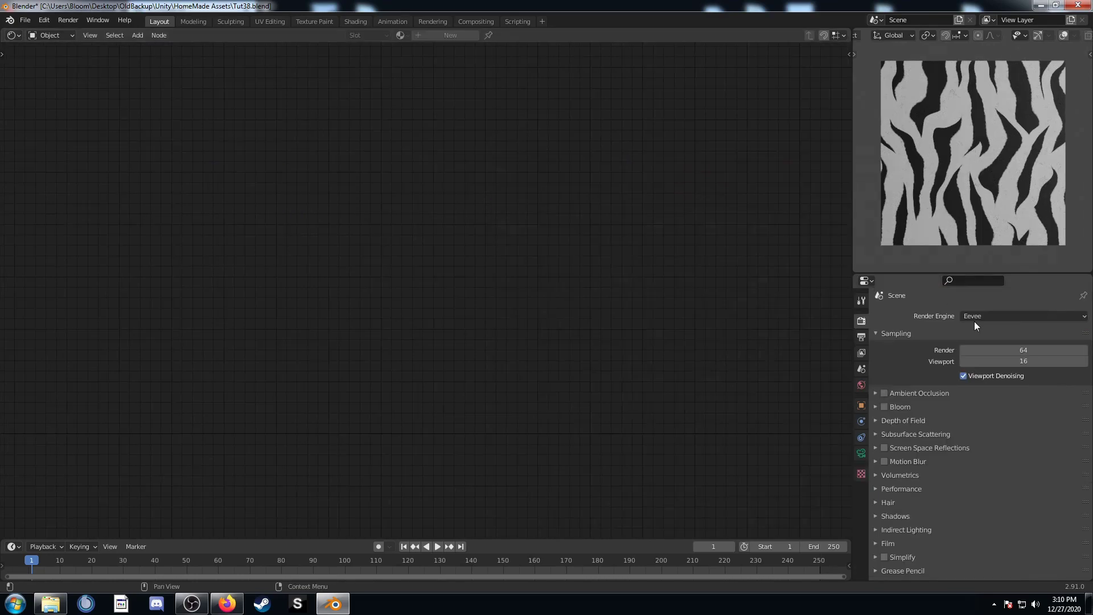
Set the render engine to Cycles with the Supported feature set and GPU Compute device
click(978, 316)
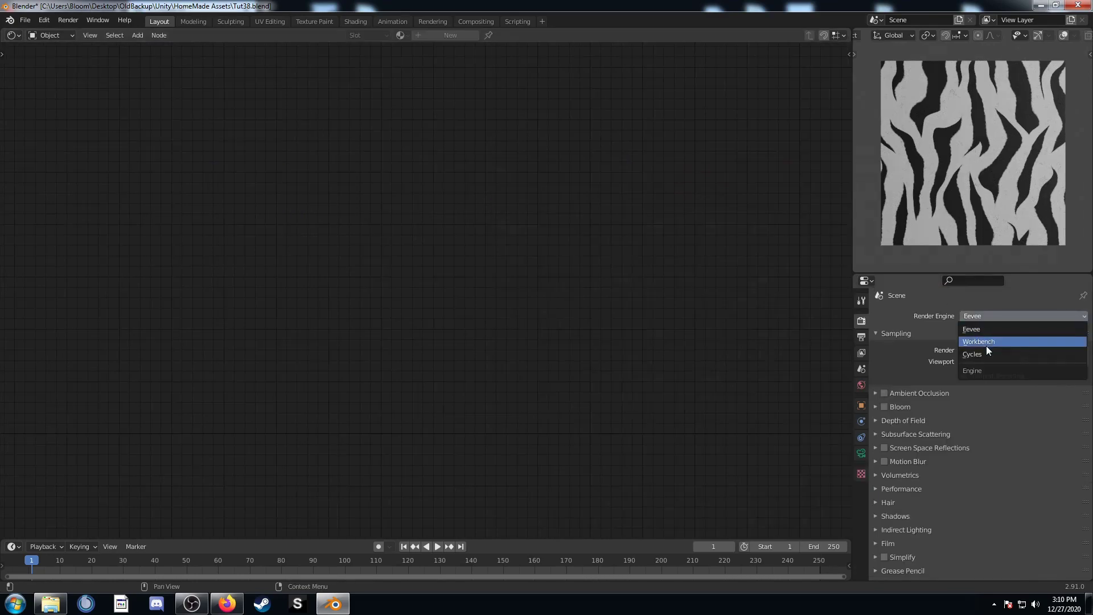
click(989, 351)
click(994, 330)
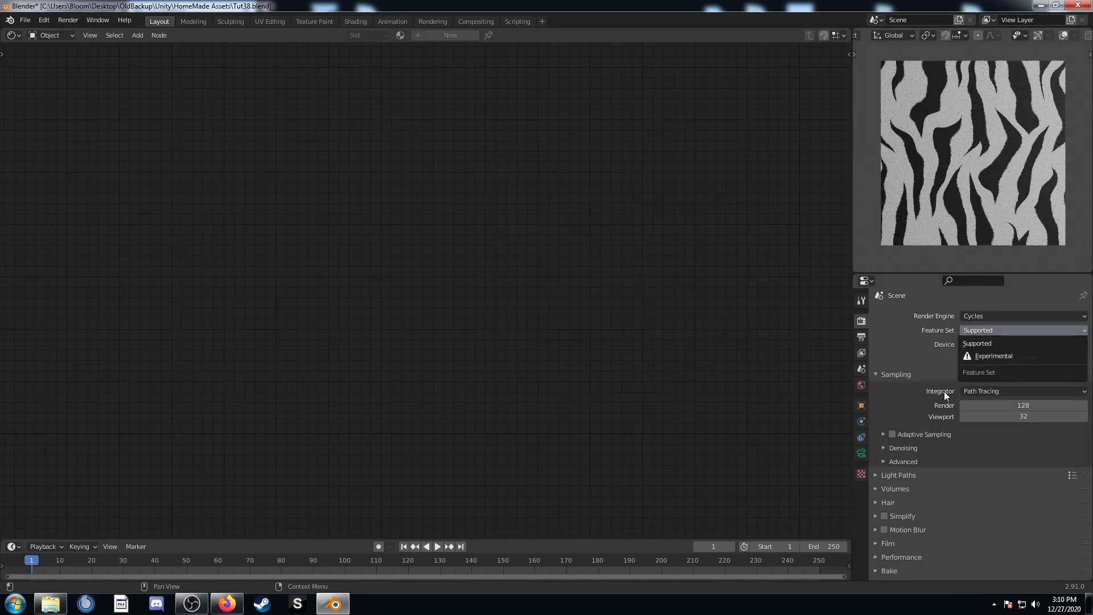
click(993, 337)
click(985, 343)
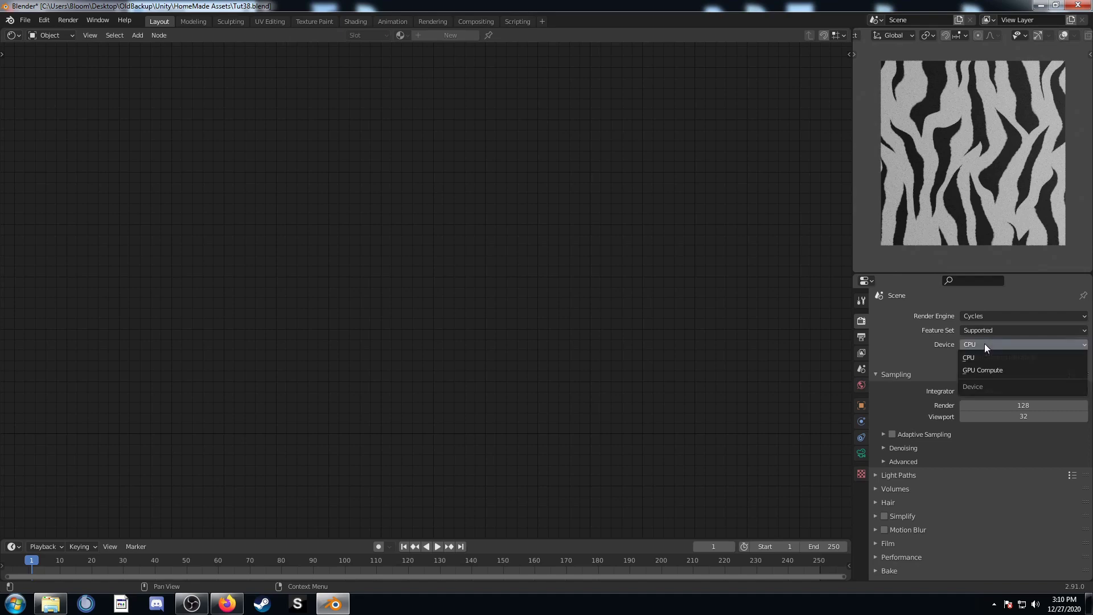
click(987, 367)
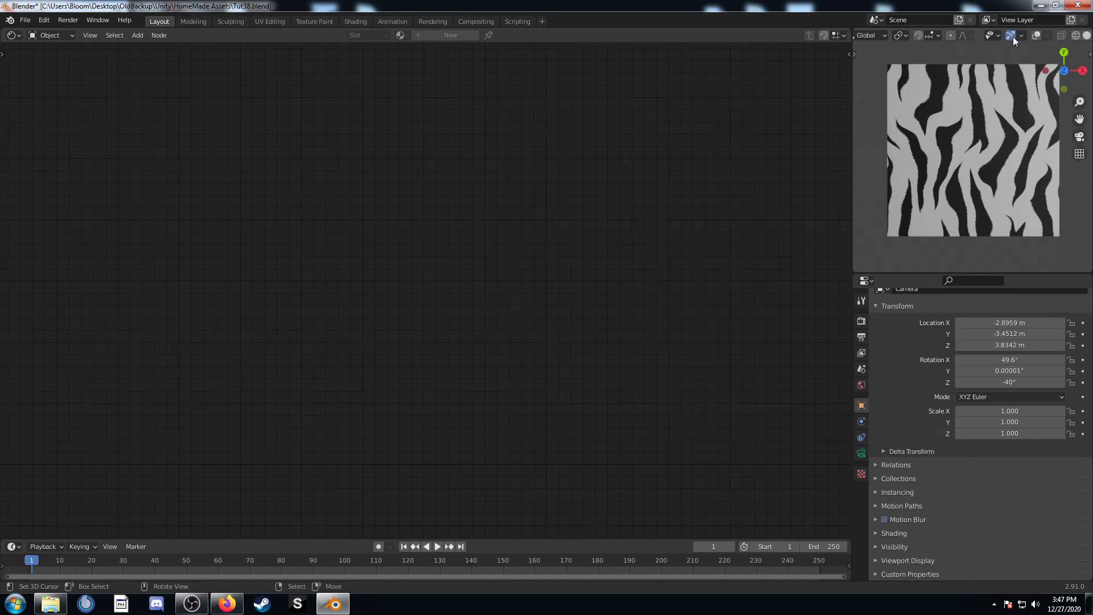
Align the camera to the top-down view and raise it along Z to 4.8792 m
click(1037, 36)
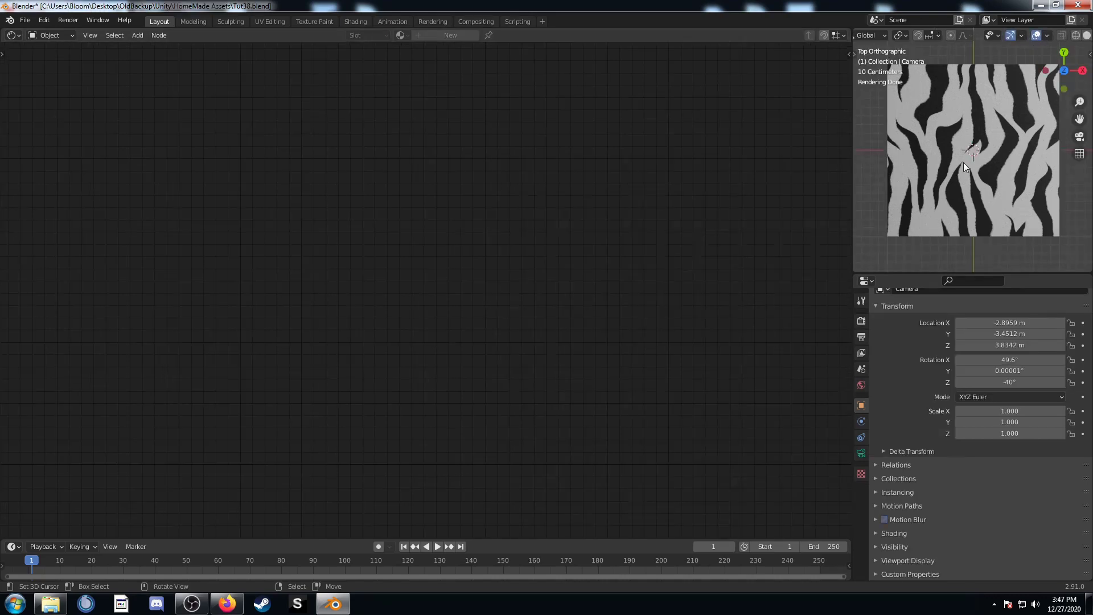
scroll(956, 171, down, 3)
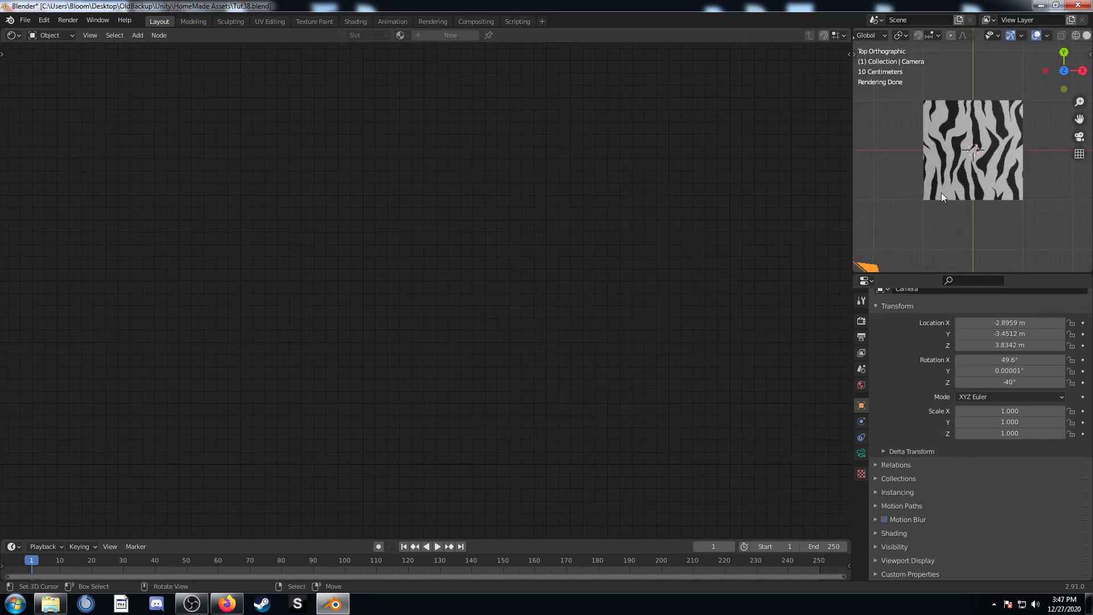
key(ctrl+alt+KP_0)
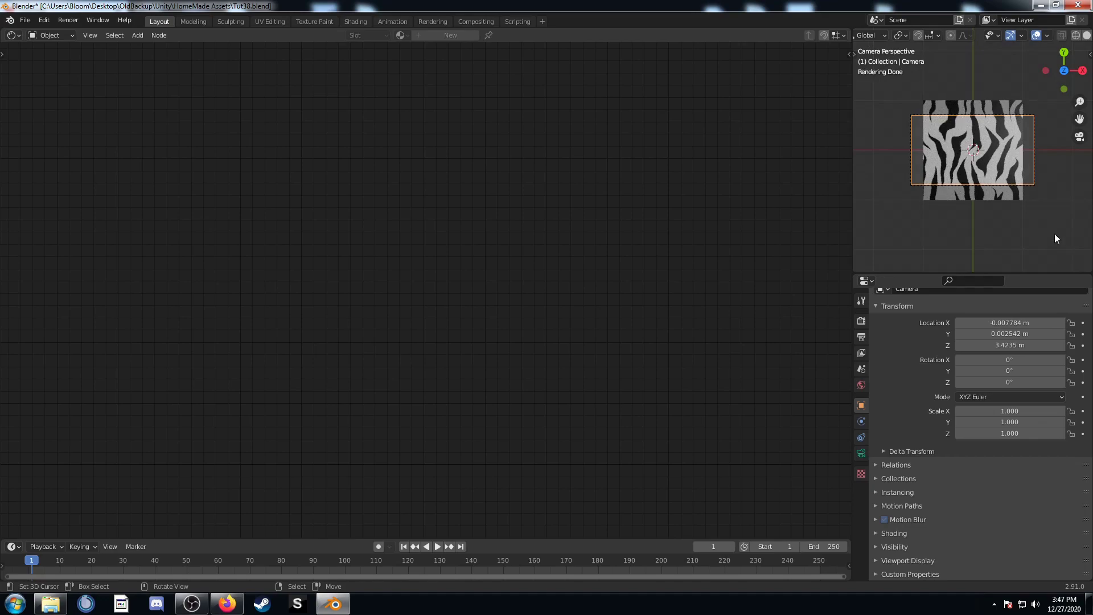
scroll(976, 129, up, 3)
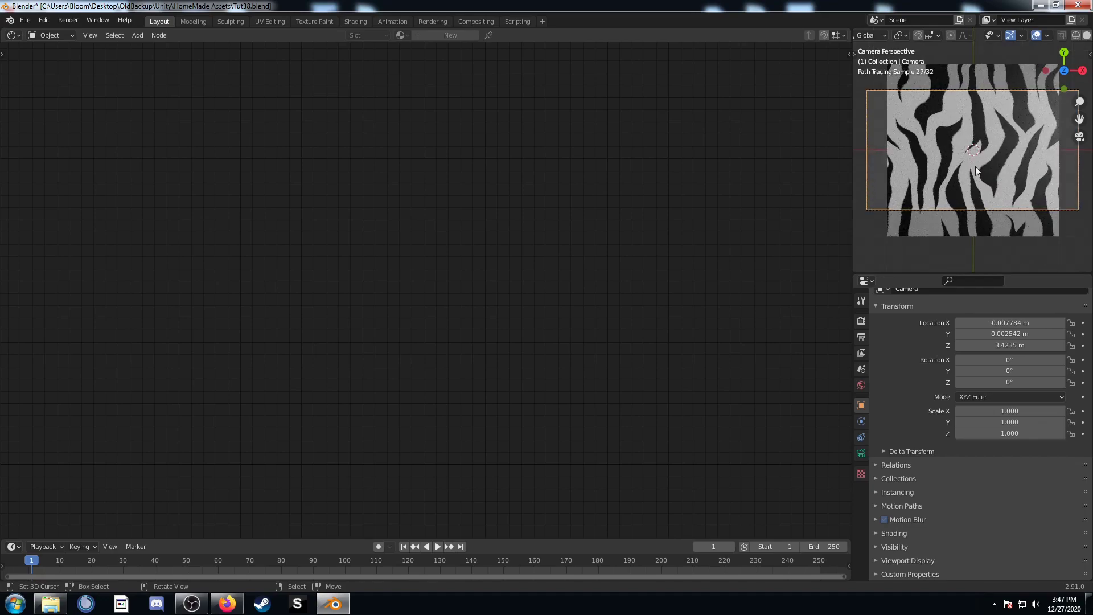
key(g)
key(z)
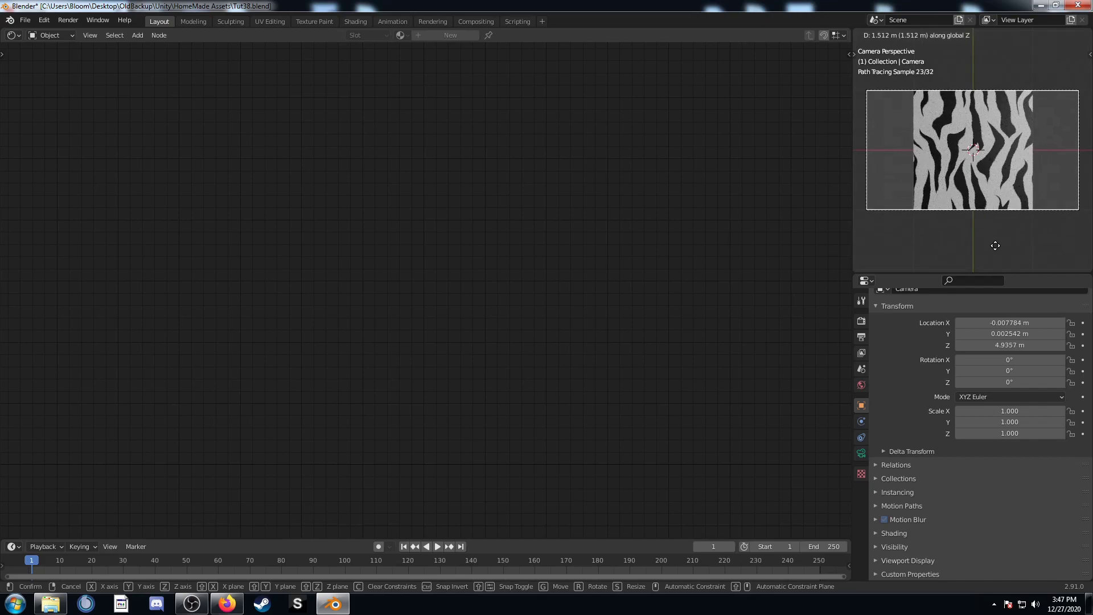
click(995, 246)
Frame the zebra plane in the viewport and select it to show its material nodes
scroll(955, 206, up, 3)
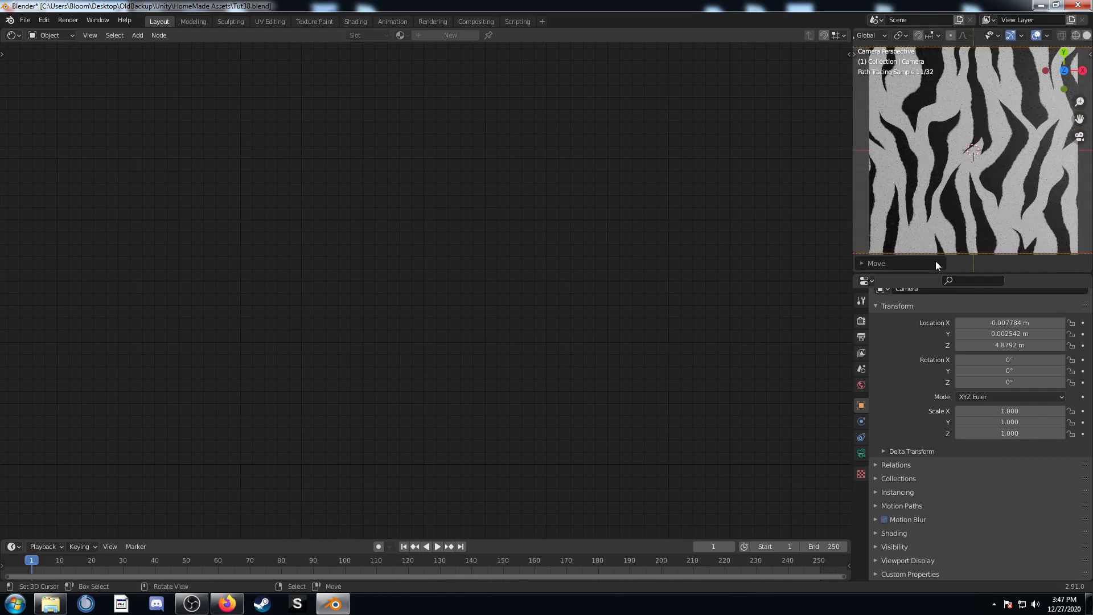
scroll(945, 171, down, 3)
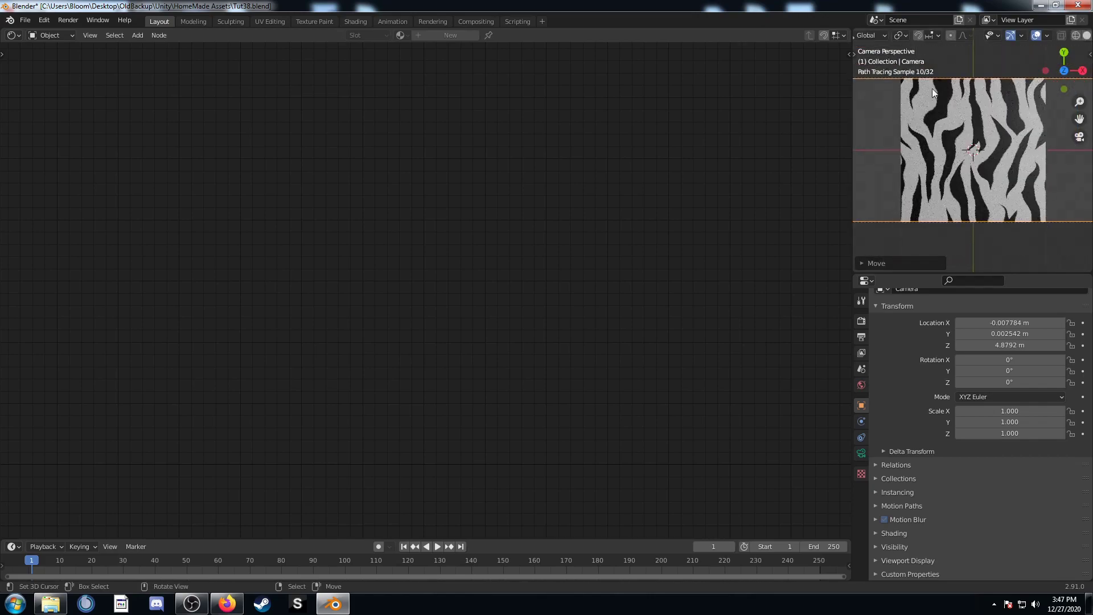
scroll(931, 122, up, 3)
shift+middle_drag(933, 126, 937, 100)
scroll(939, 154, down, 3)
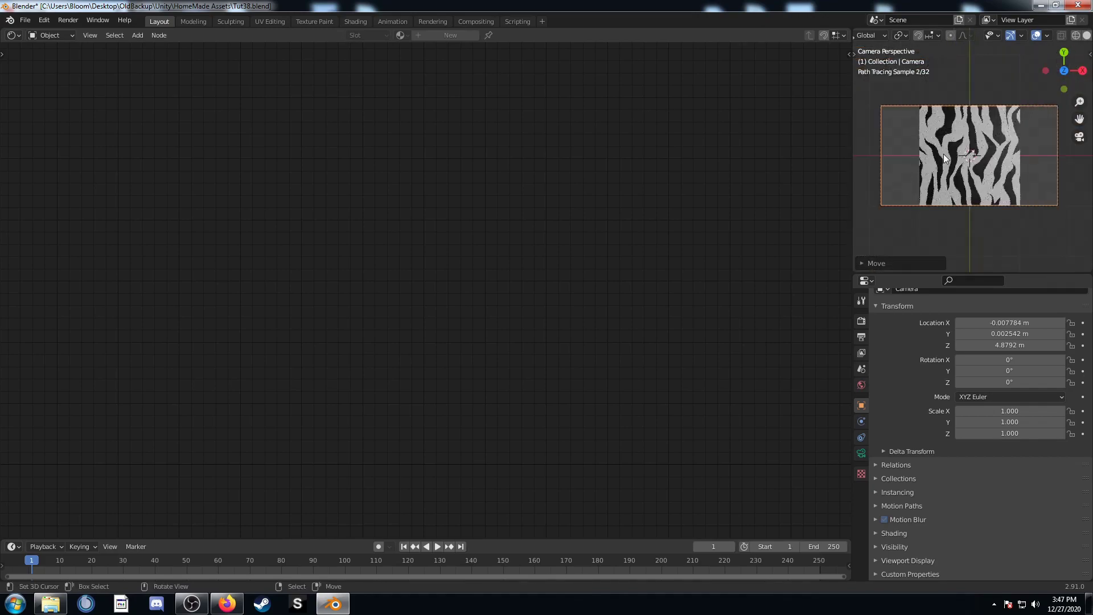
click(945, 169)
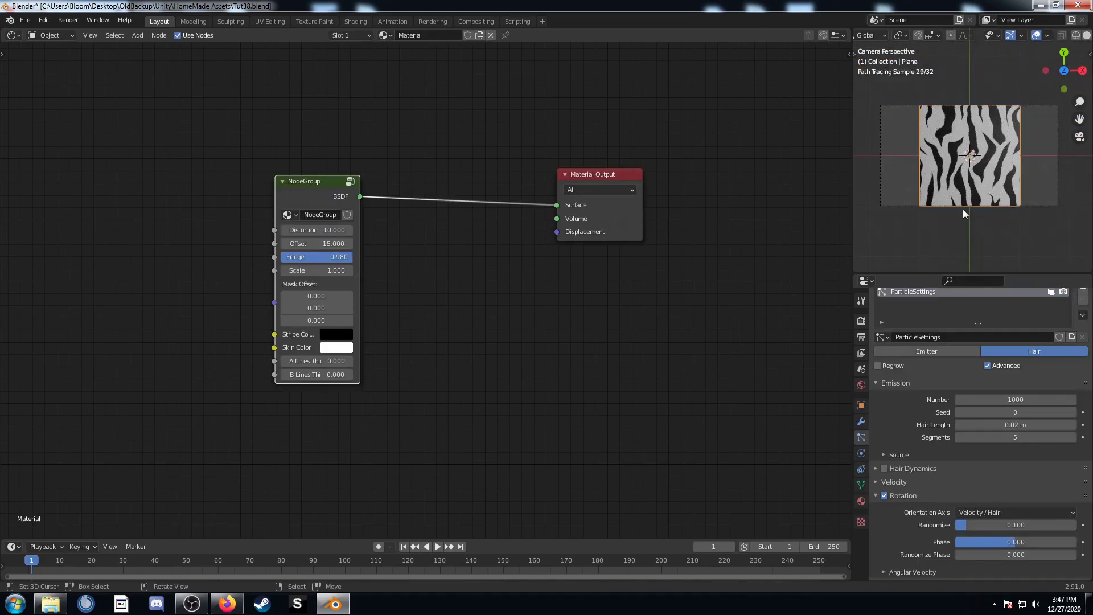
Widen the plane's mesh about 1.8 times along X in Edit Mode, then return to Object Mode
key(Tab)
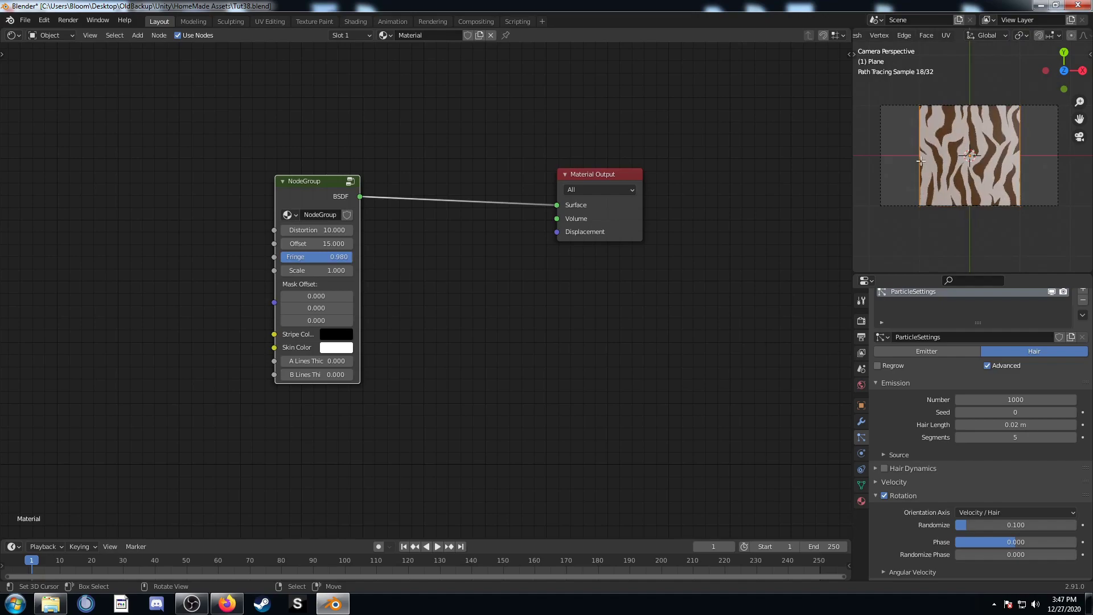
key(s)
key(x)
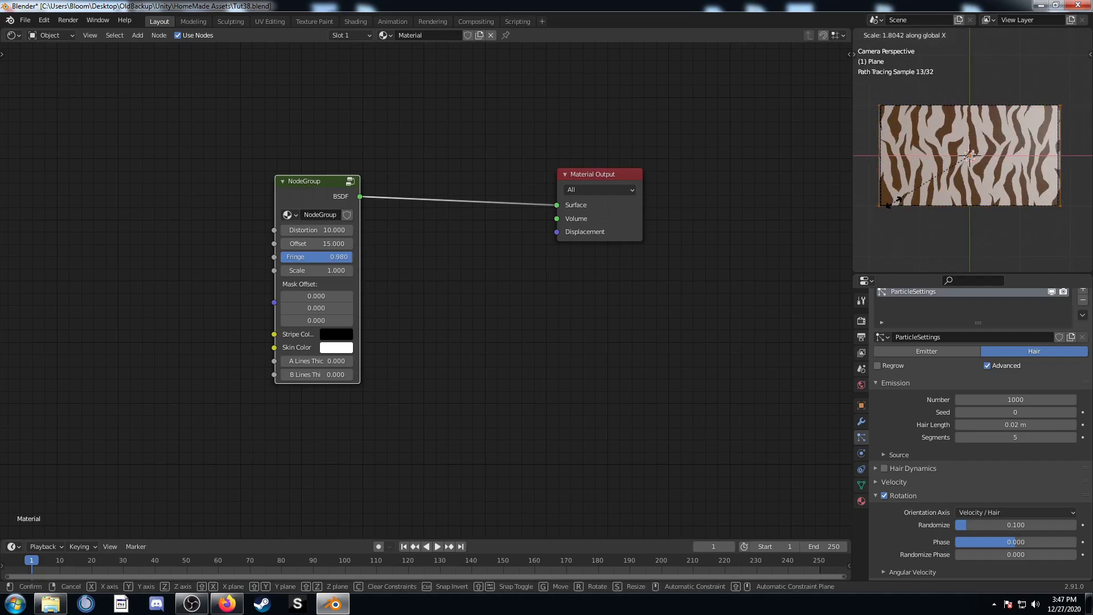
click(895, 199)
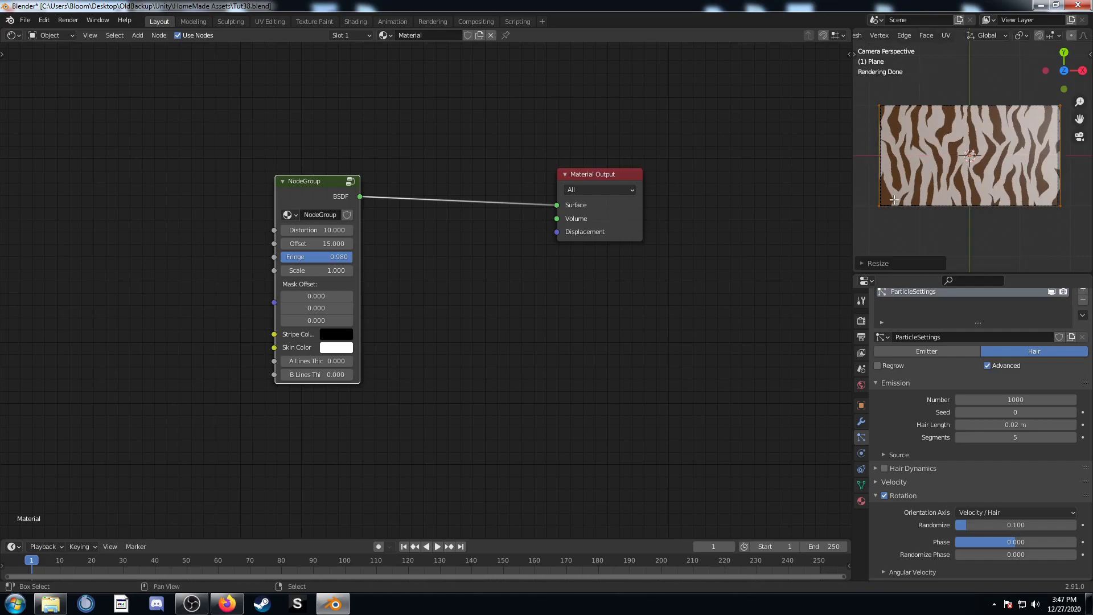
key(Tab)
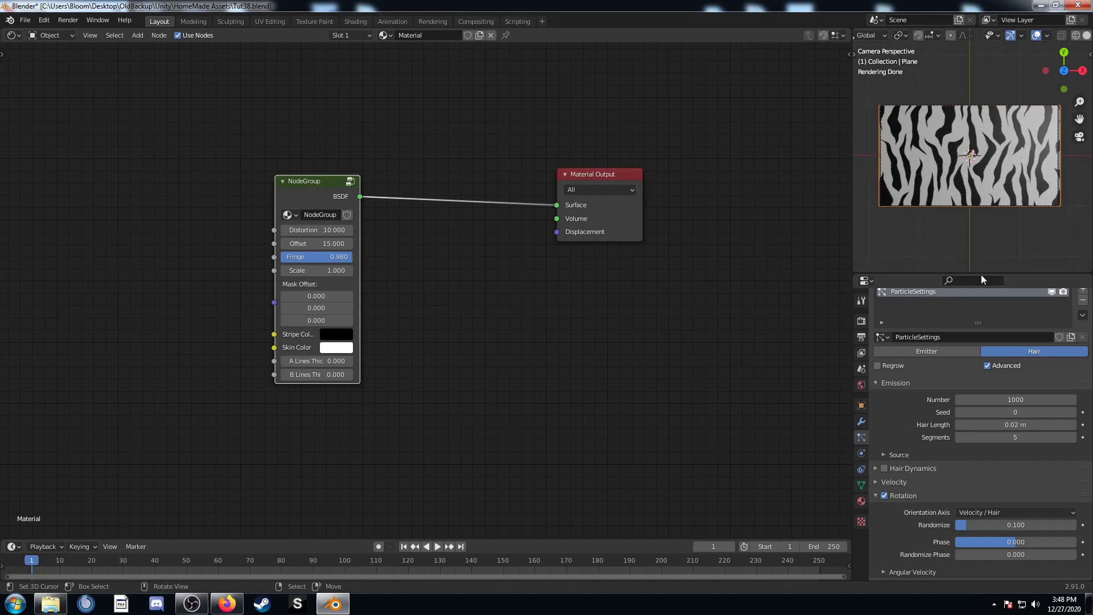
scroll(974, 251, down, 1)
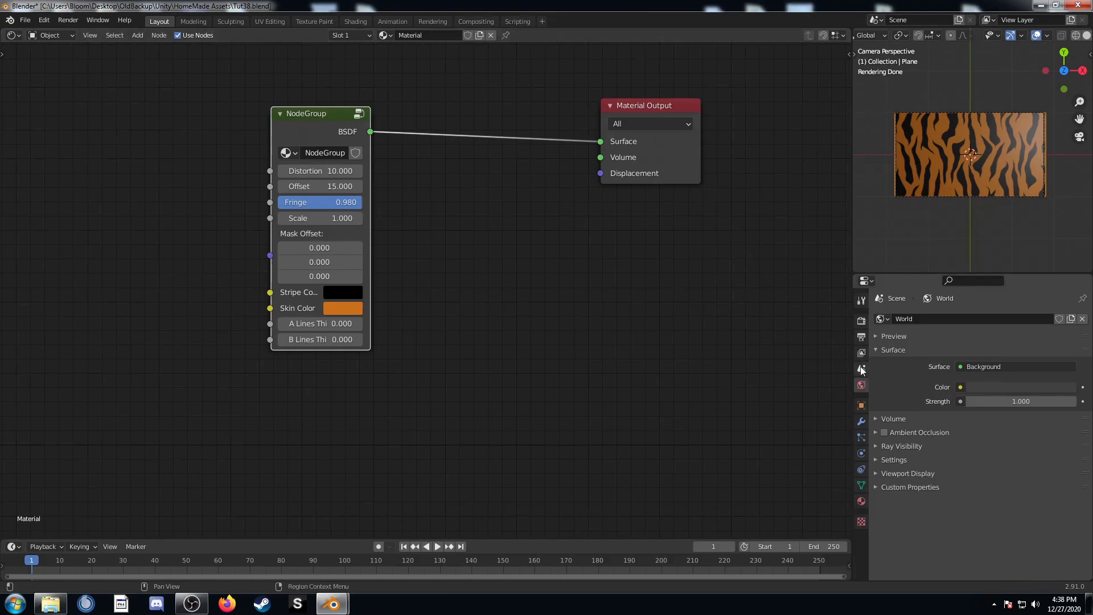
Set the World colour to a Sky Texture with Strength 0.2
click(861, 369)
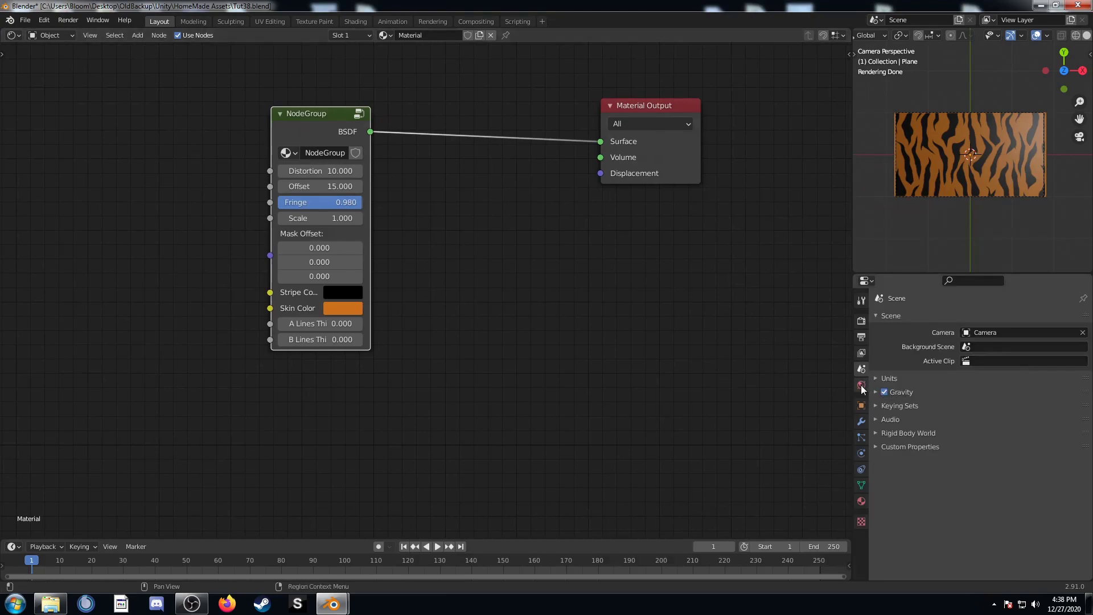
click(861, 385)
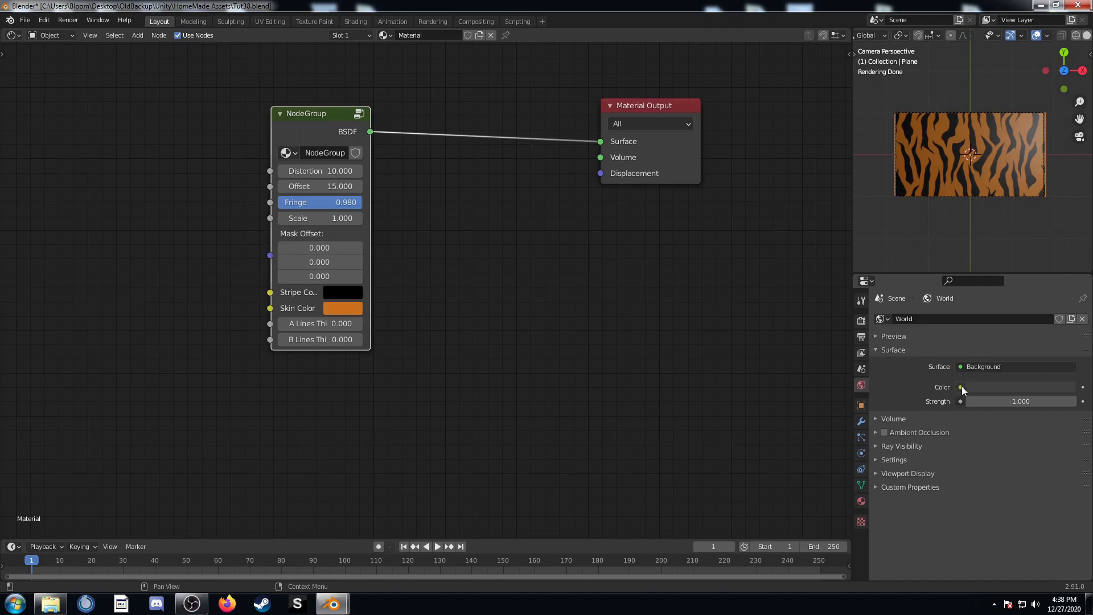
click(960, 387)
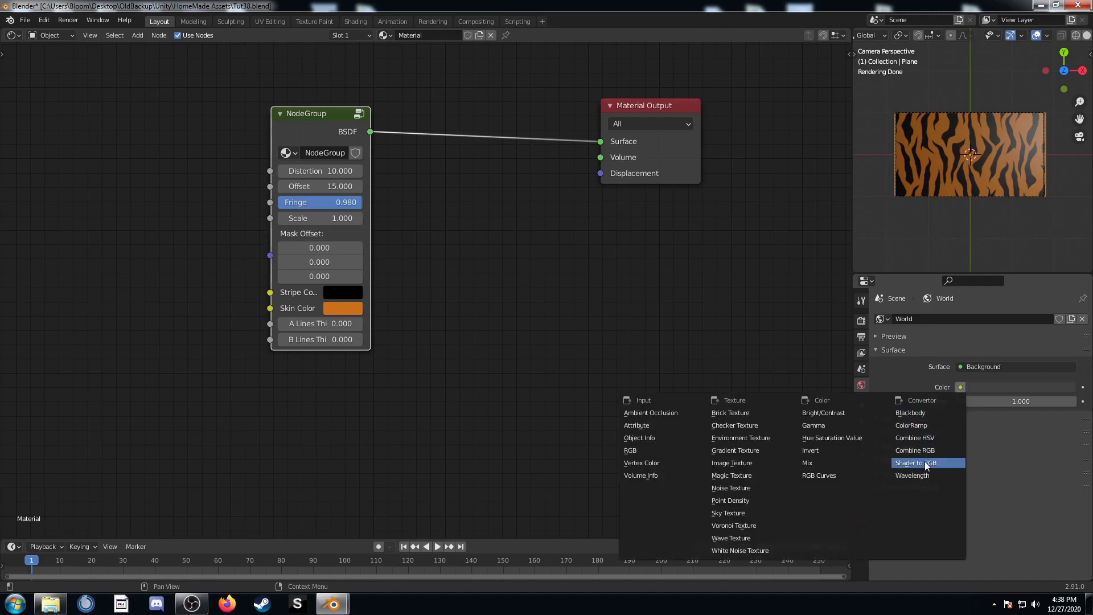
click(736, 513)
click(1028, 533)
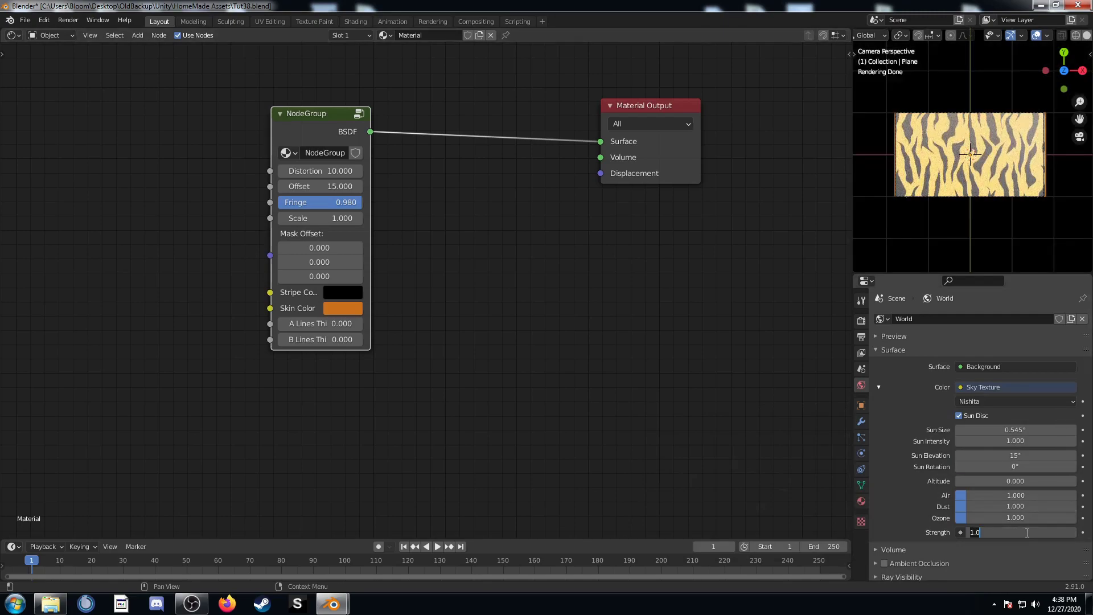
text(0.2)
key(Return)
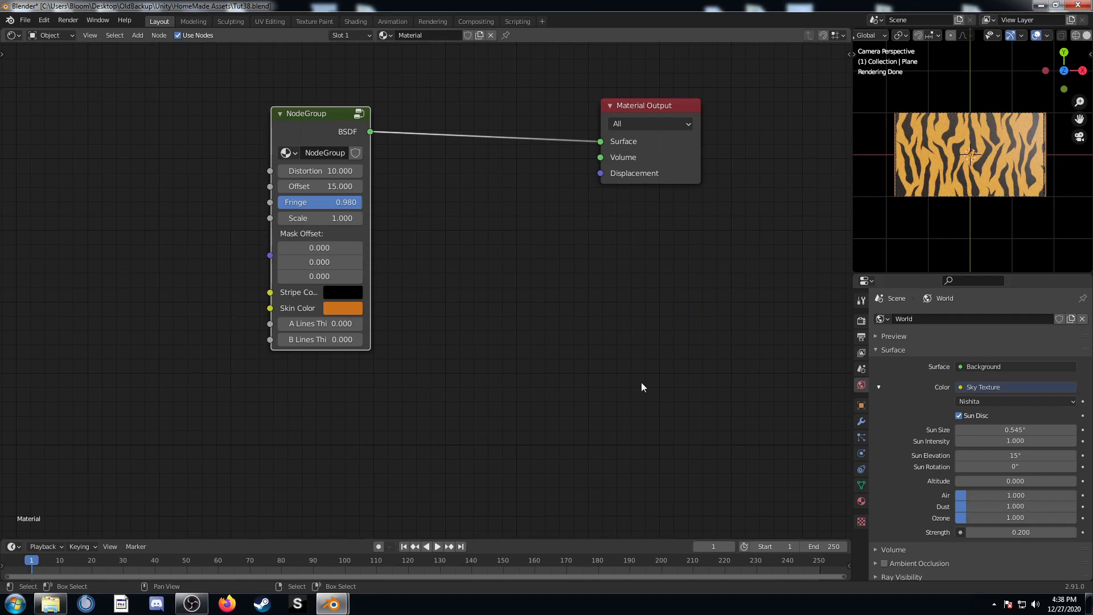
Render the tiger-stripe plane with F12 and re-center the material nodes
key(F12)
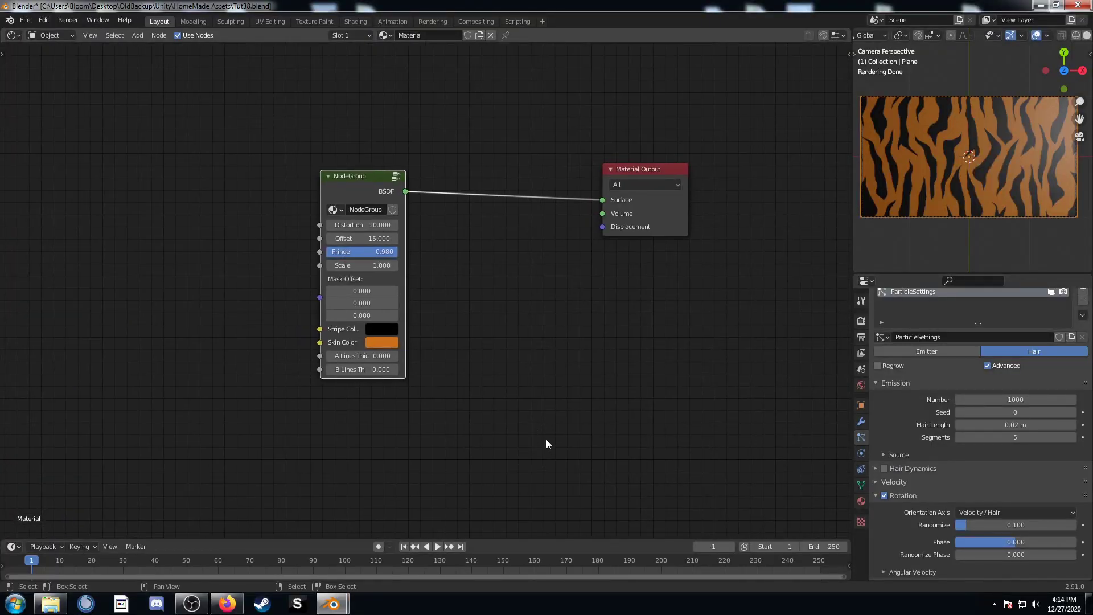
middle_drag(517, 408, 510, 384)
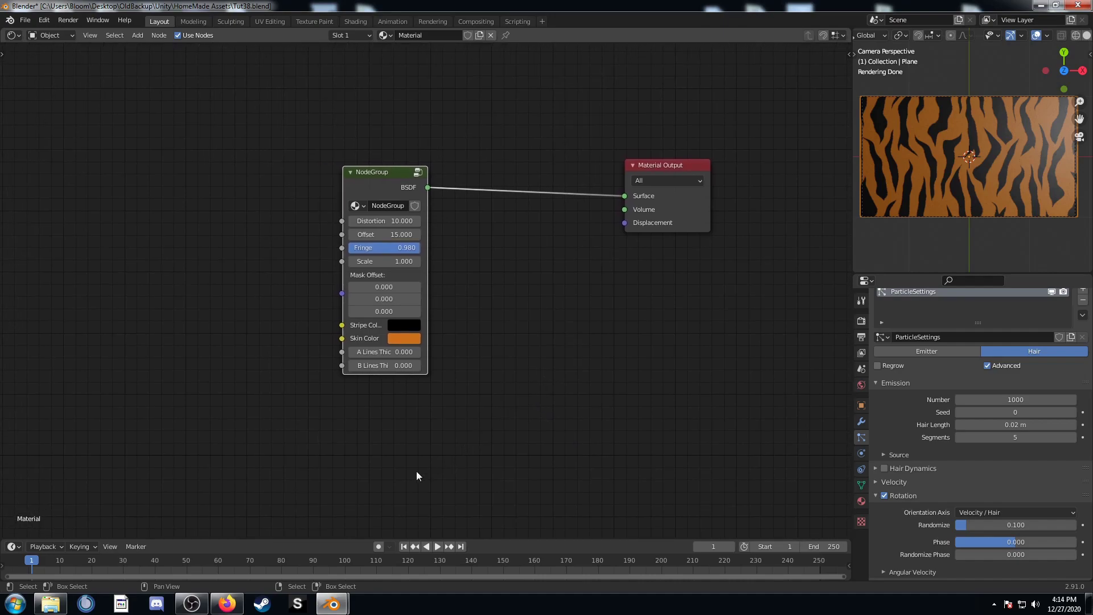